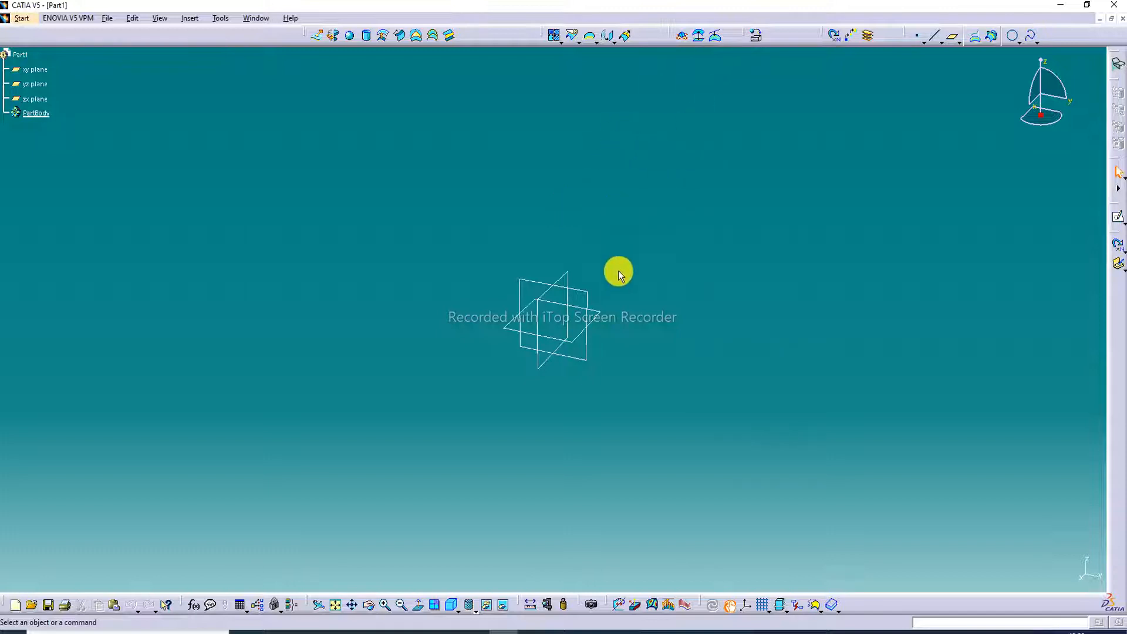
Step: Hide the yz and zx reference planes, keeping only the xy plane displayed
left_click(604, 320)
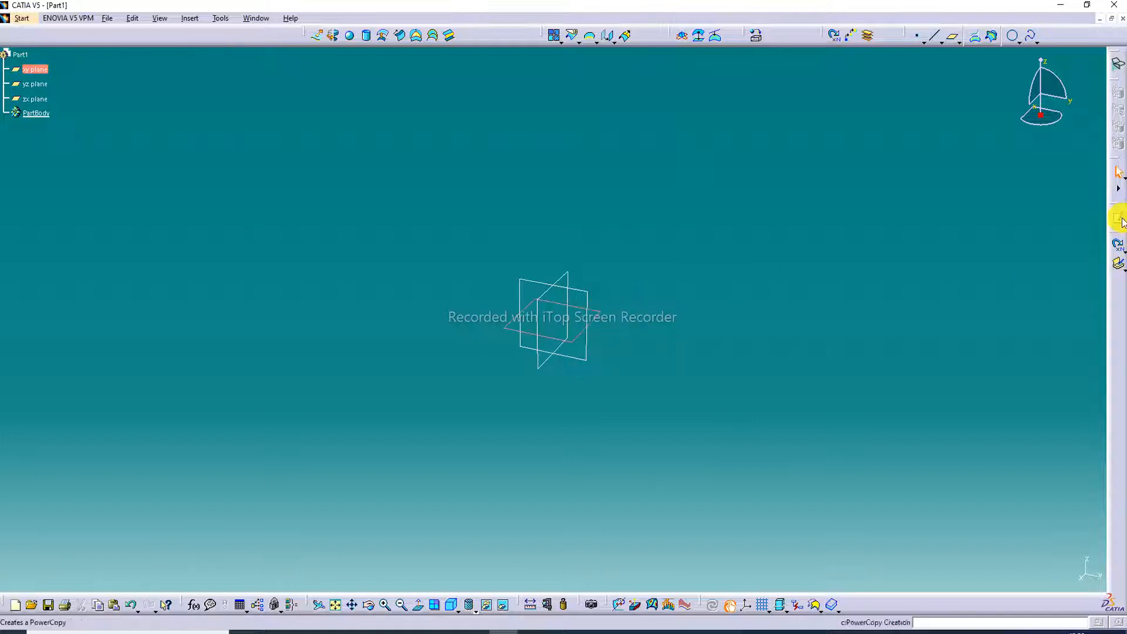
left_click(877, 273)
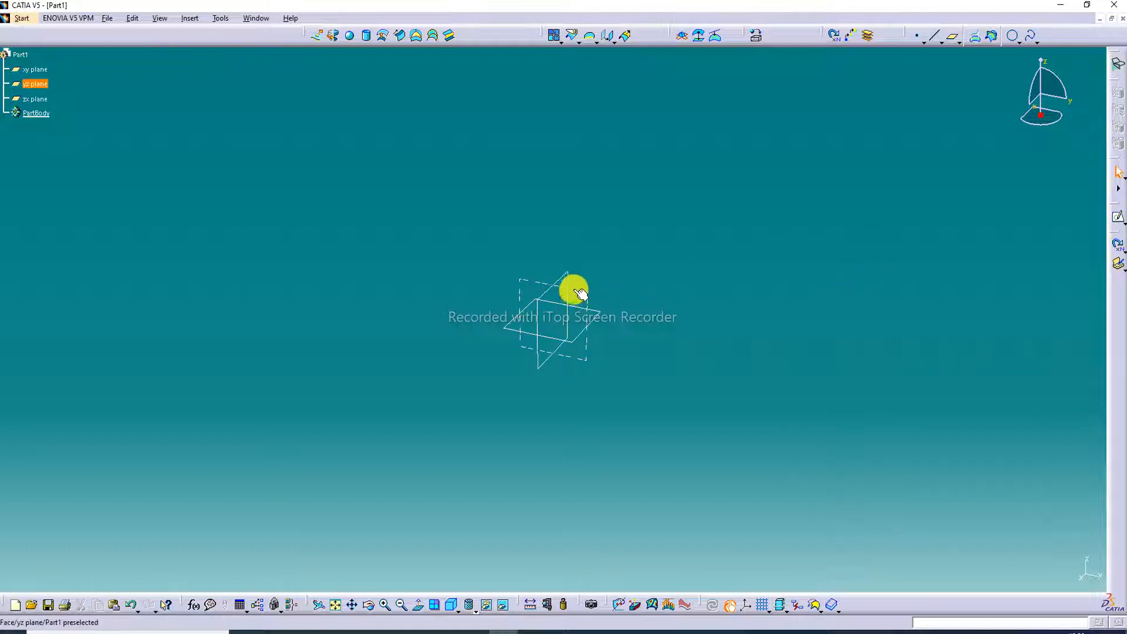
right_click(577, 289)
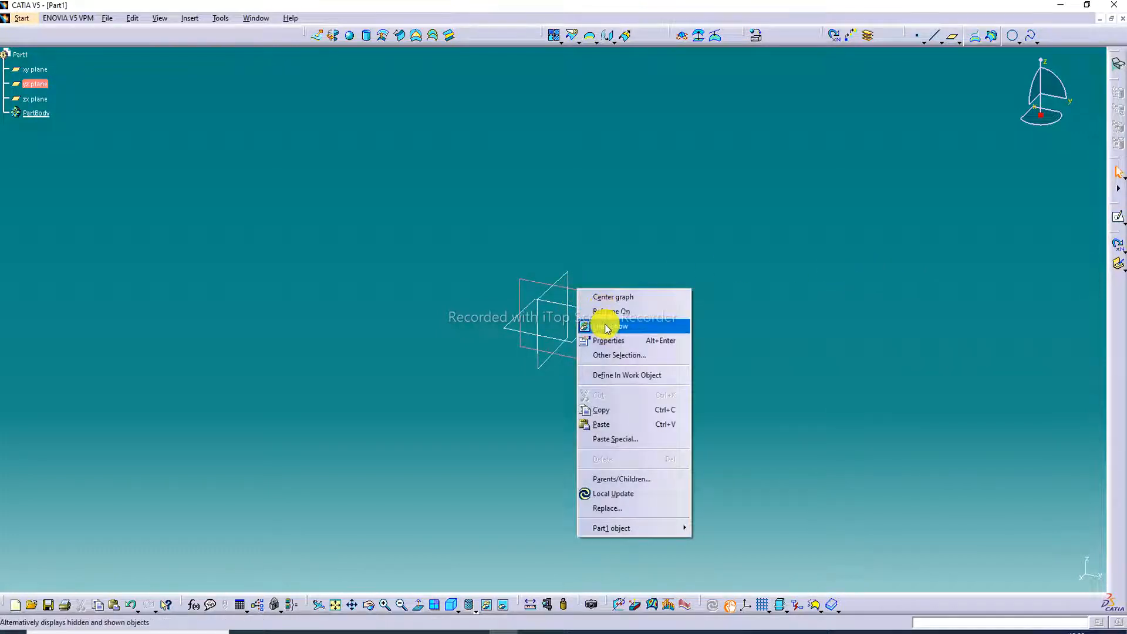
left_click(604, 322)
right_click(561, 277)
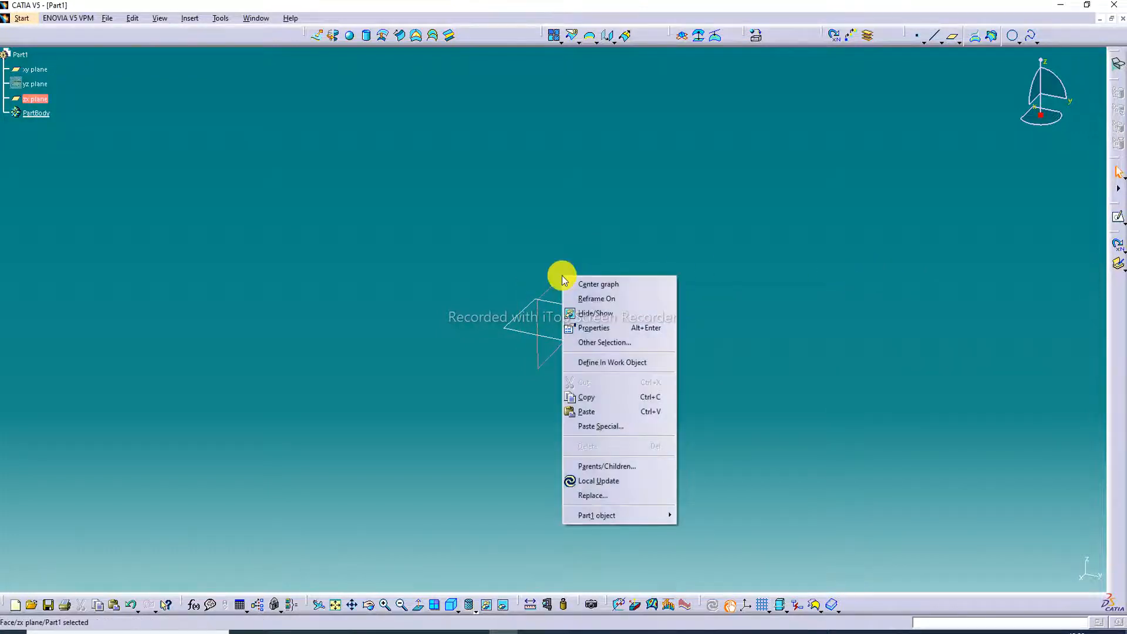
left_click(592, 314)
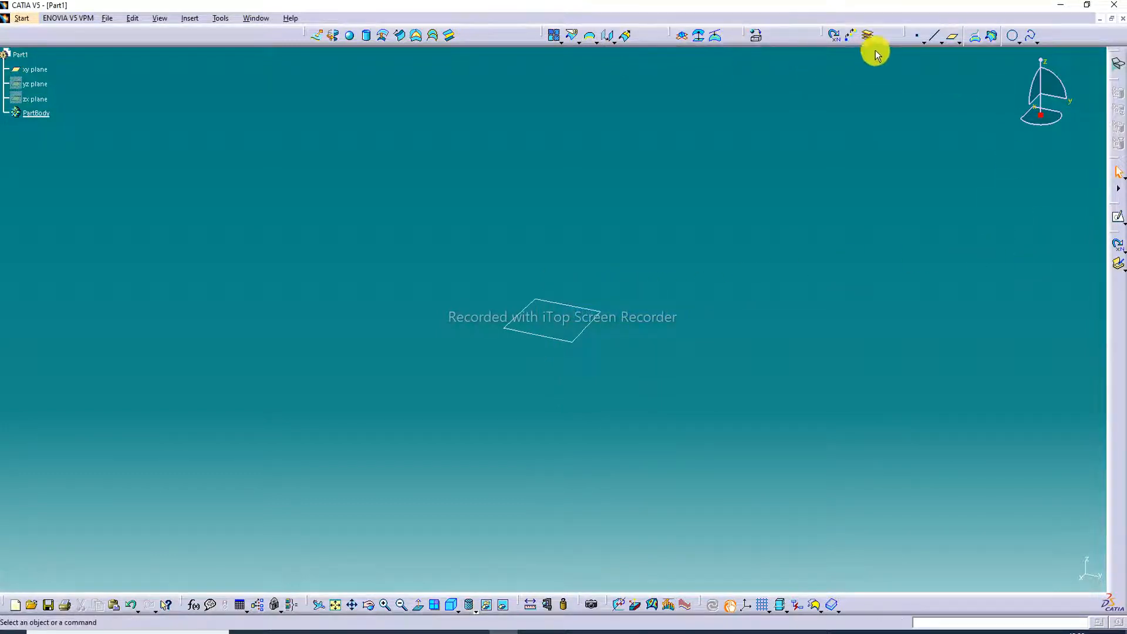
Step: Create a reference plane offset 72 mm above the xy plane
left_click(951, 37)
left_click(591, 308)
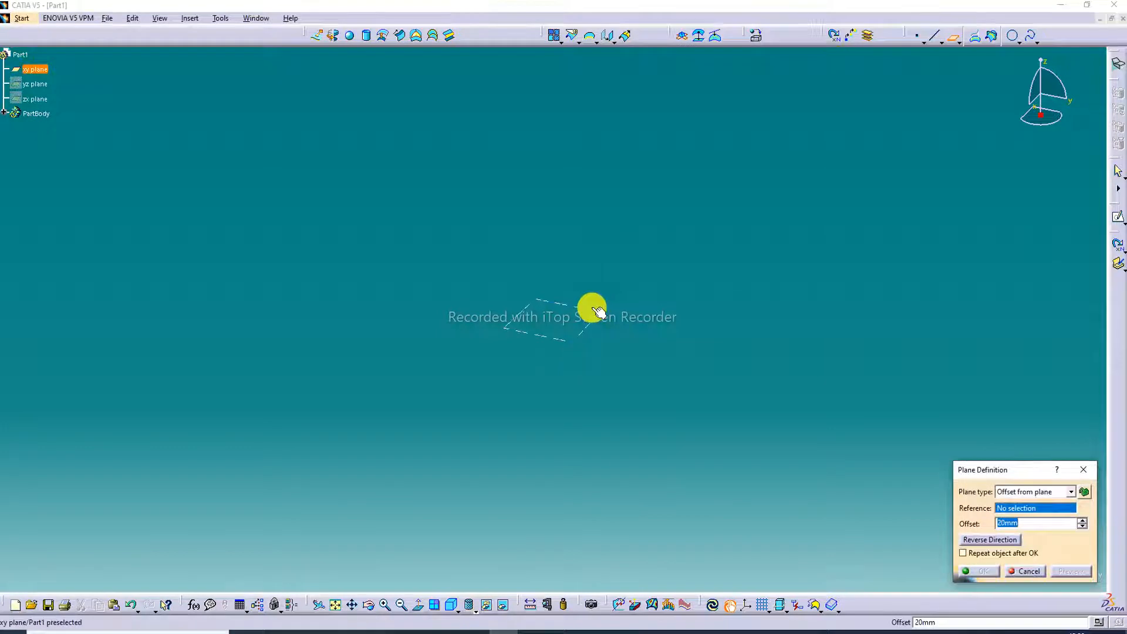
left_click_drag(565, 278, 563, 155)
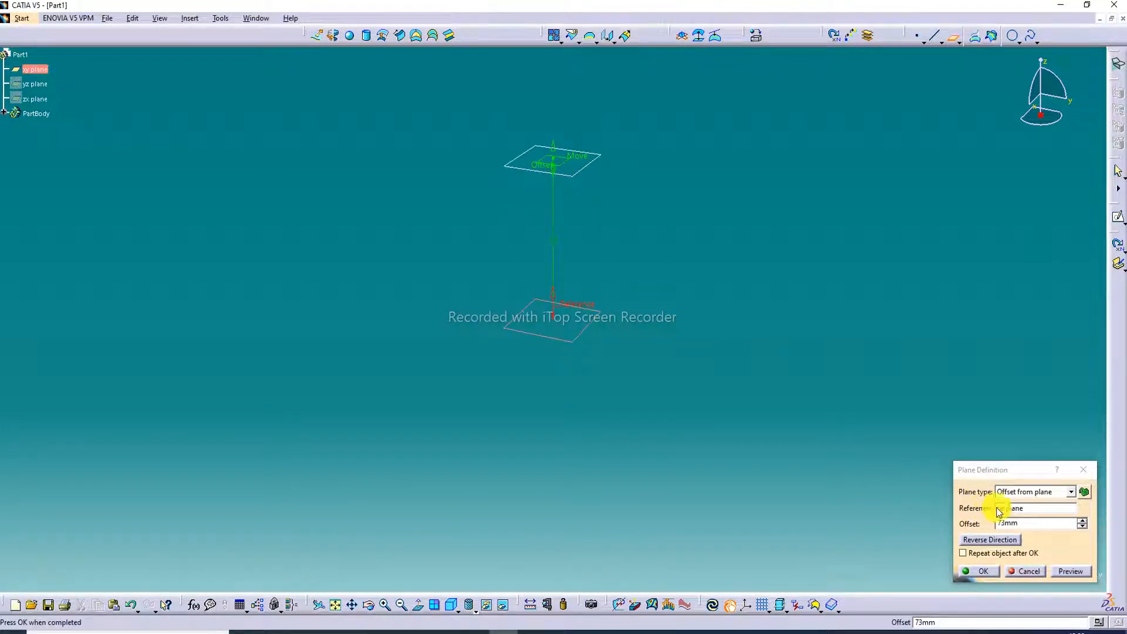
left_click(964, 524)
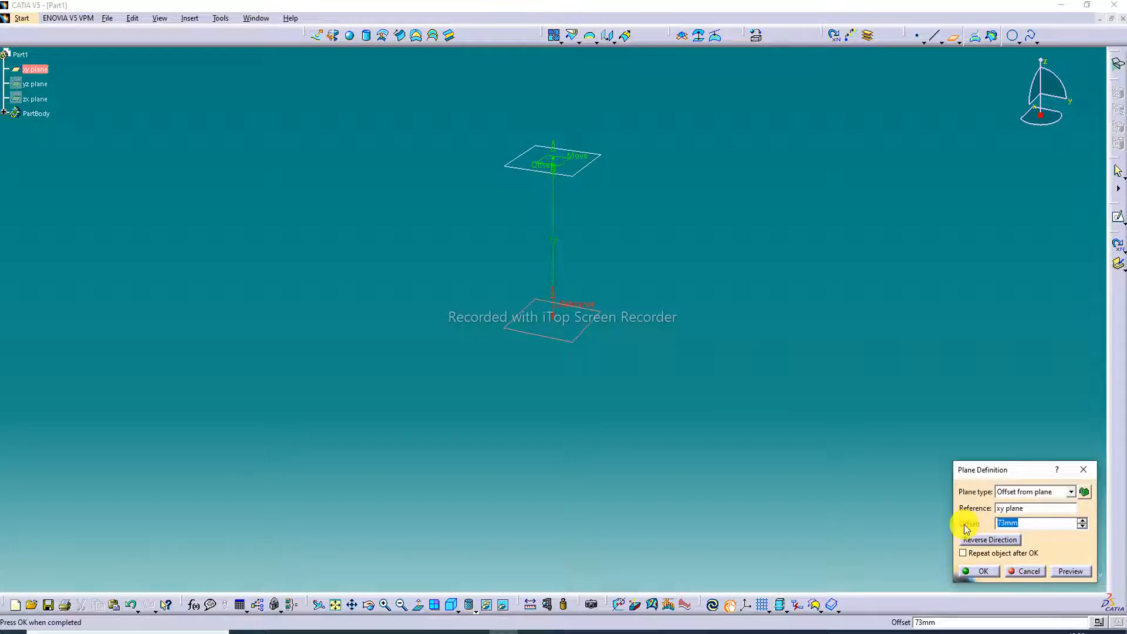
type("72")
key("Return")
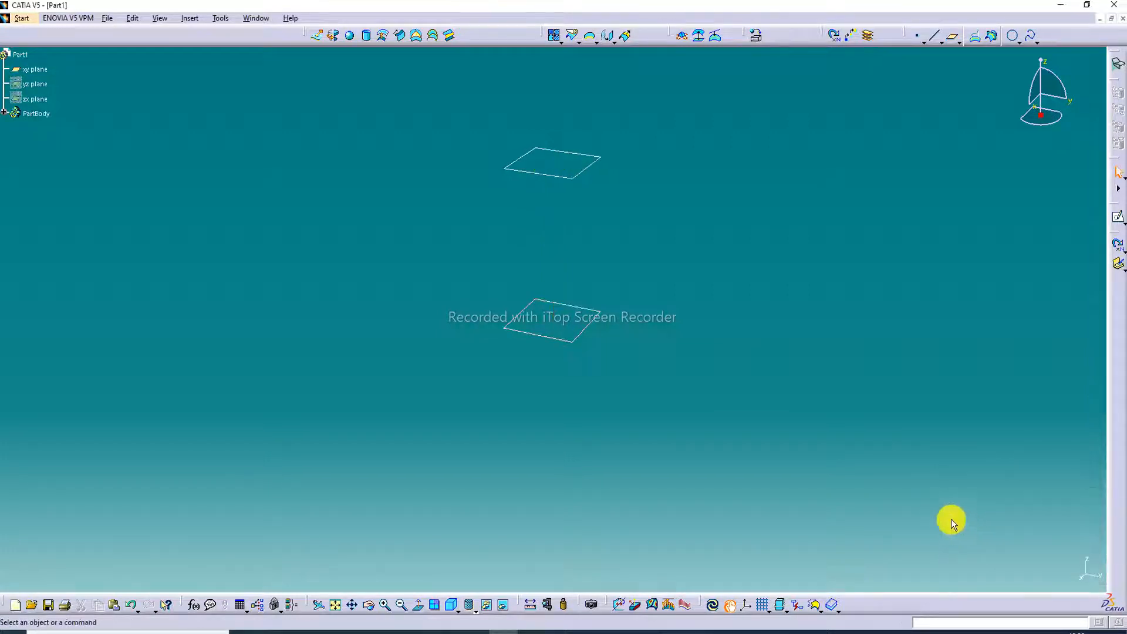
Step: Start a sketch on the offset plane and draw a centered rectangle about 29 by 22 mm around the origin
left_click(586, 167)
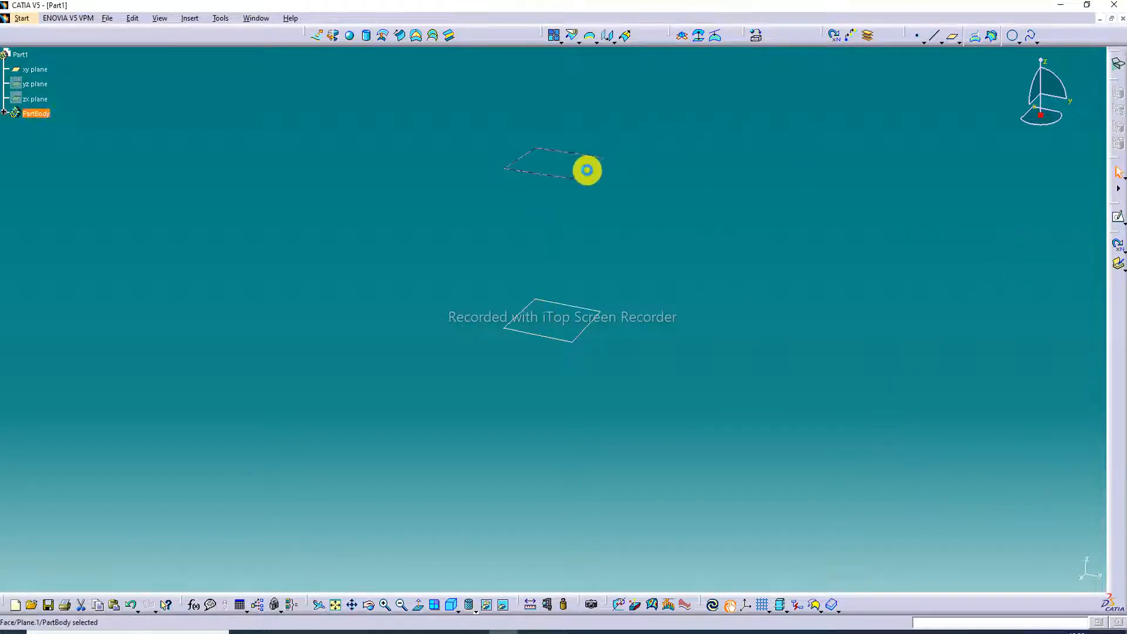
left_click(1117, 223)
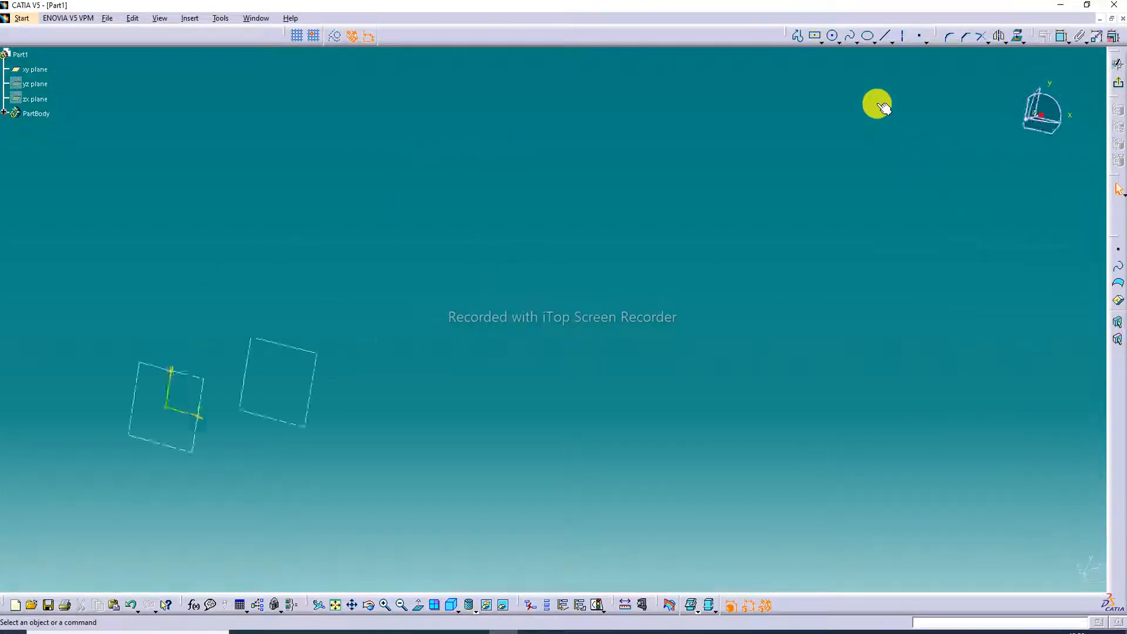
left_click(335, 604)
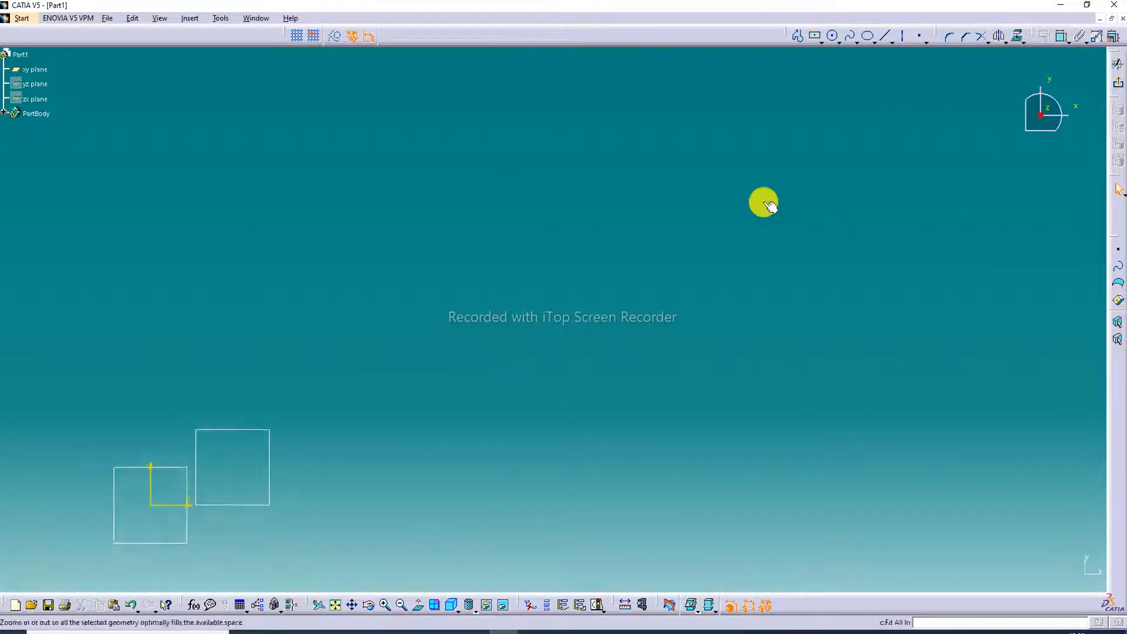
left_click(816, 38)
left_click(553, 320)
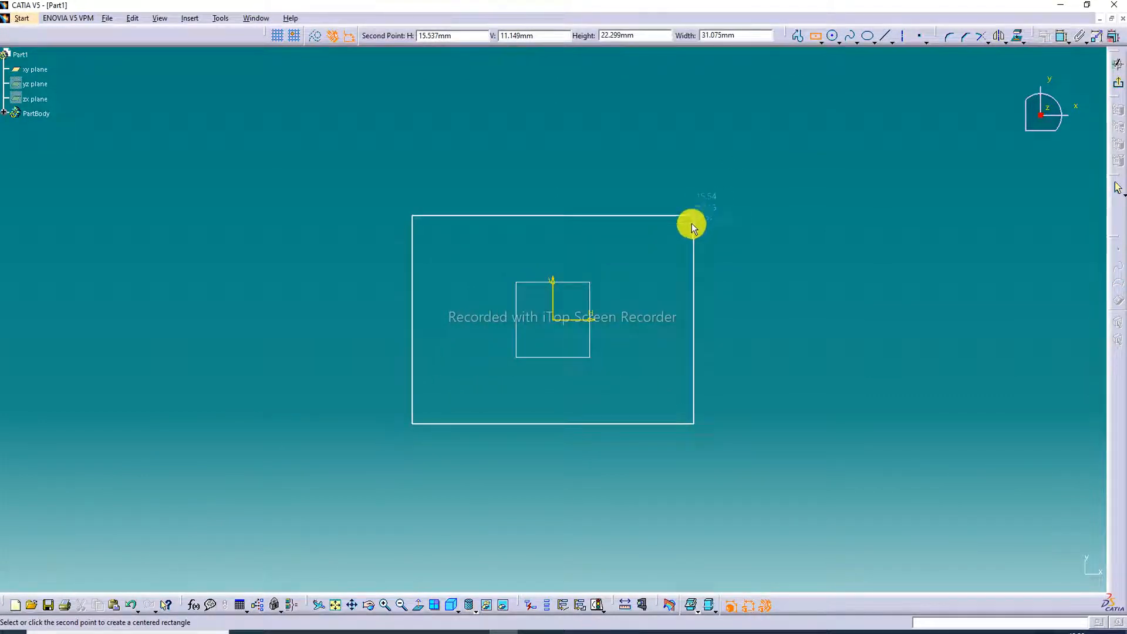
left_click(686, 217)
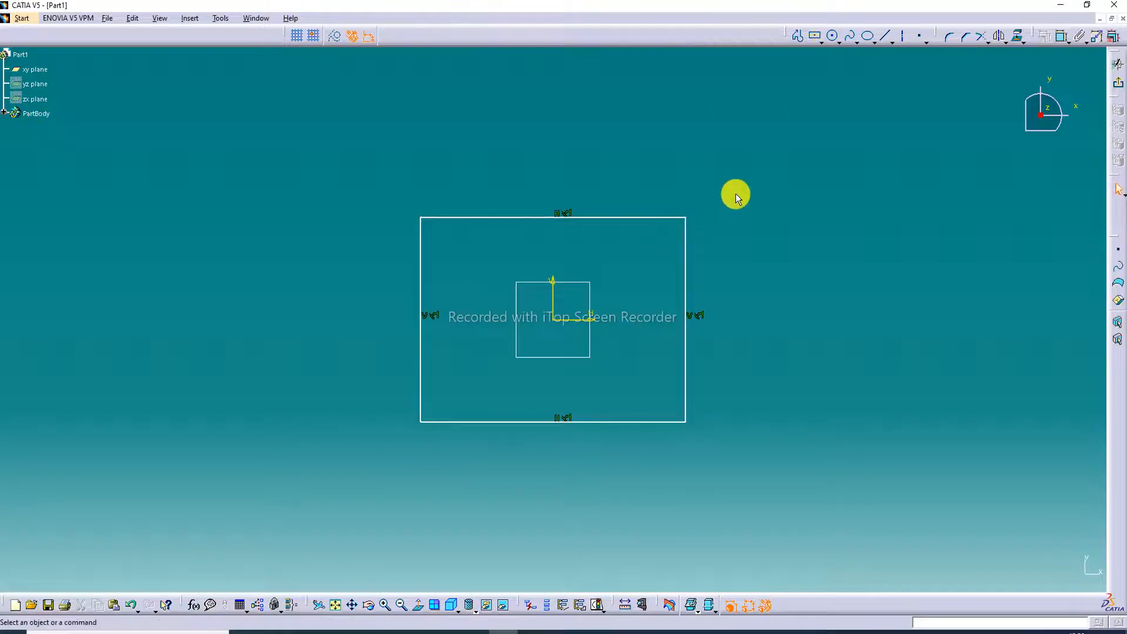
Step: Dimension the rectangle's width and height
left_click(1060, 37)
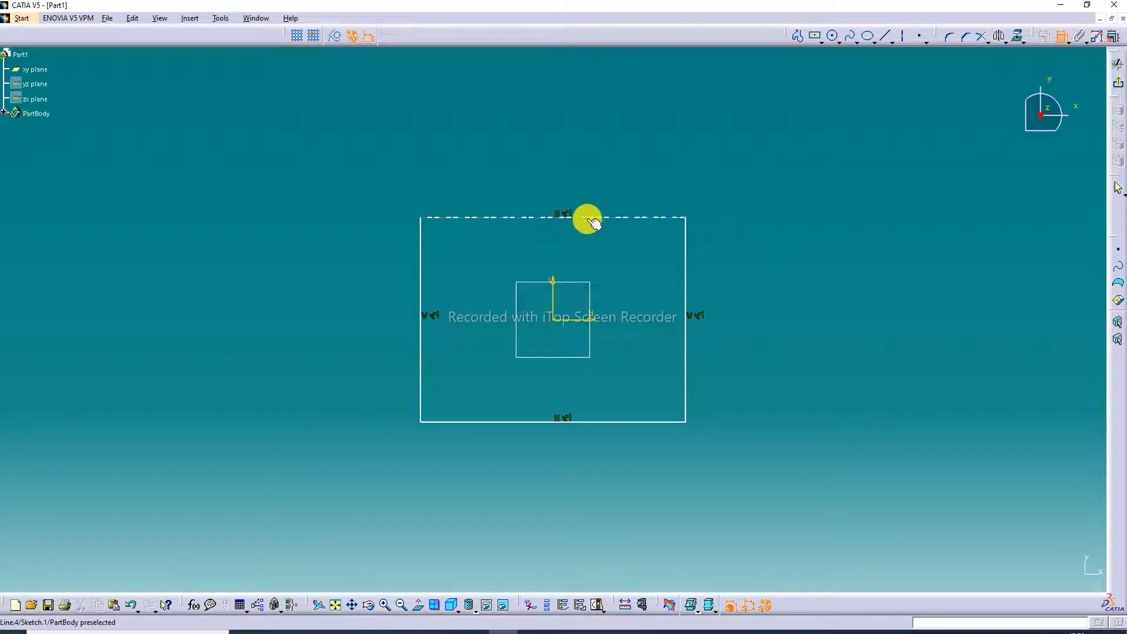
left_click(594, 218)
left_click(591, 184)
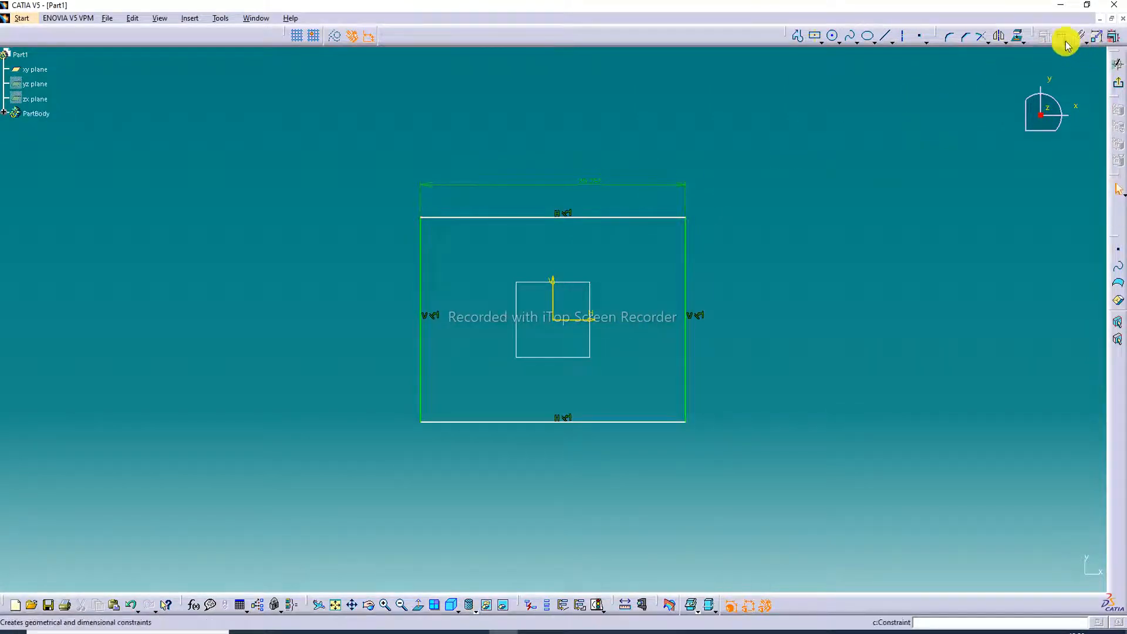
left_click(1061, 36)
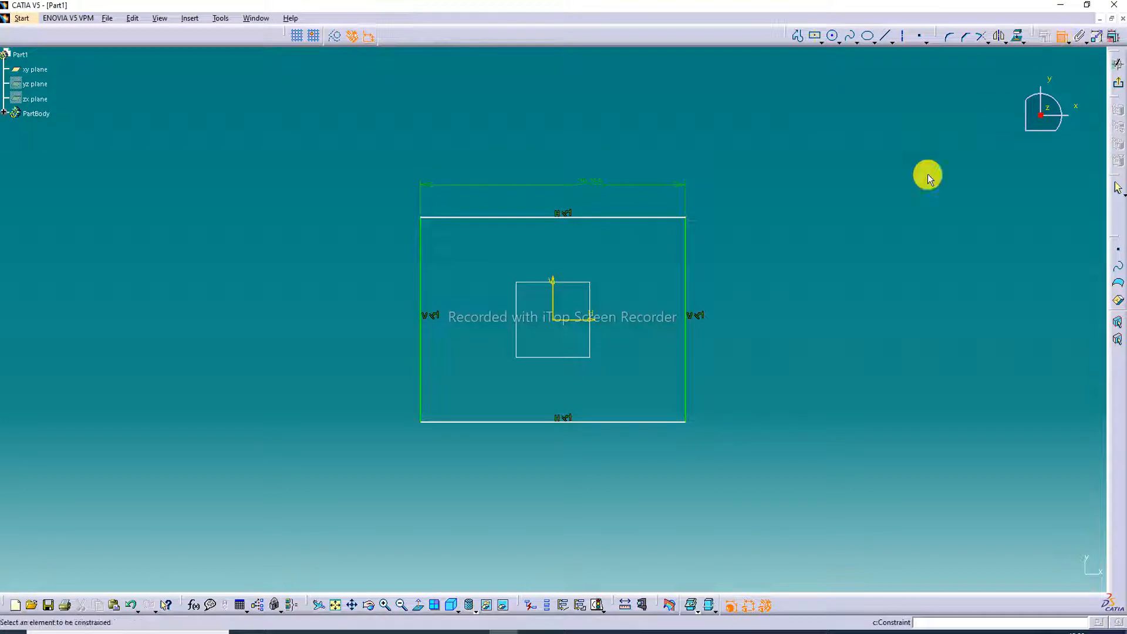
left_click(686, 283)
left_click(713, 280)
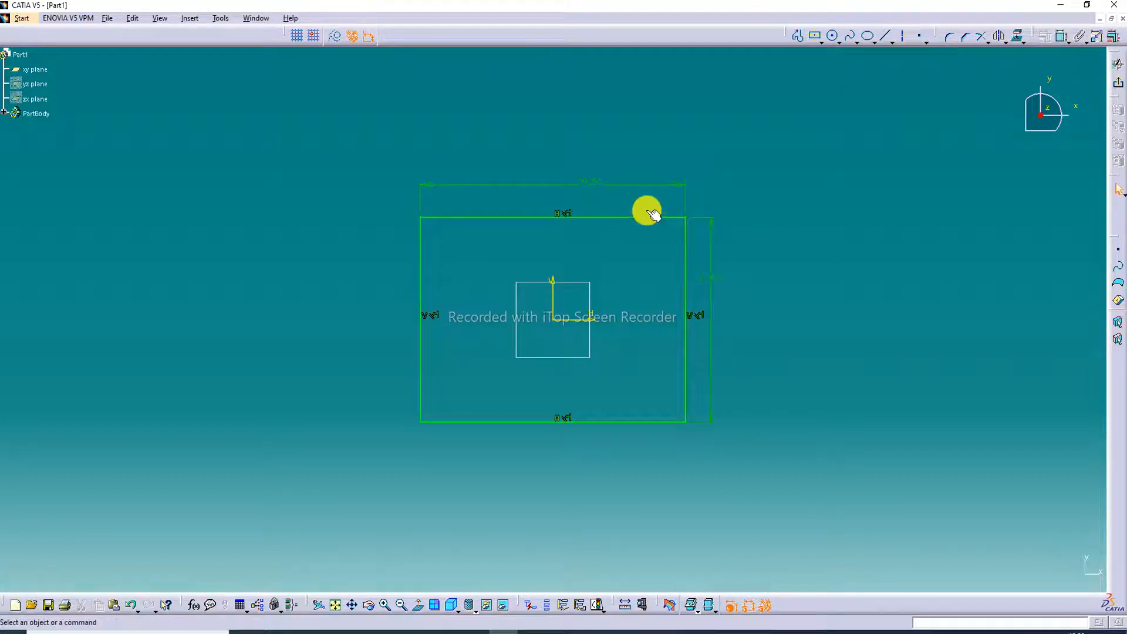
Step: Set the rectangle's width to 30 mm and move its dimension text toward the middle of the line
double_click(596, 182)
type("3")
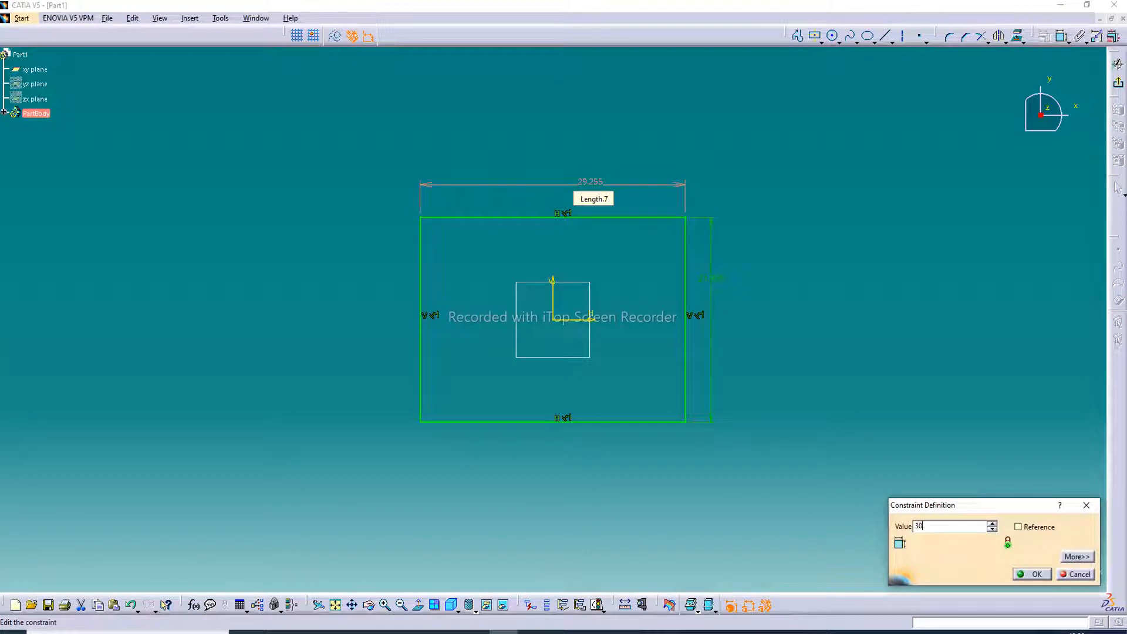
type("0")
key("Return")
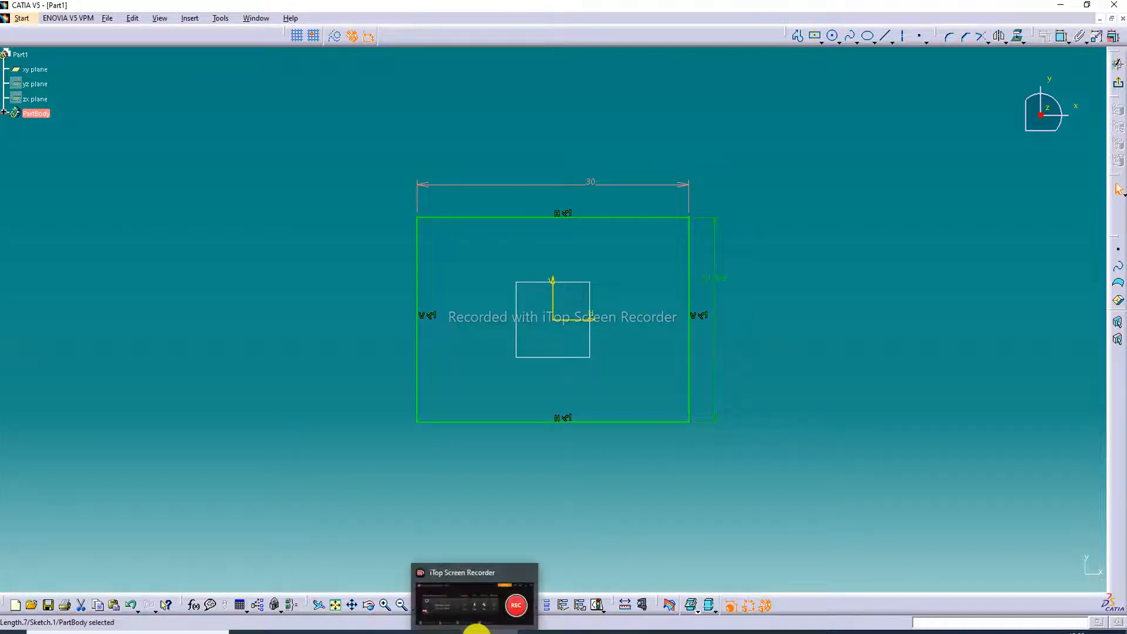
left_click(480, 632)
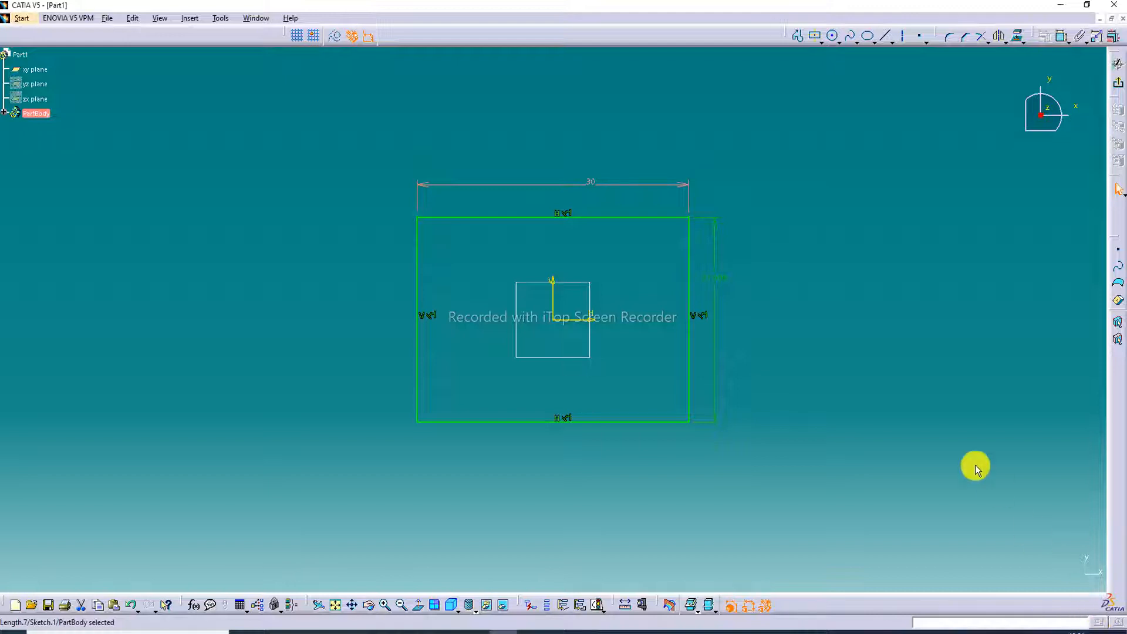
left_click(763, 206)
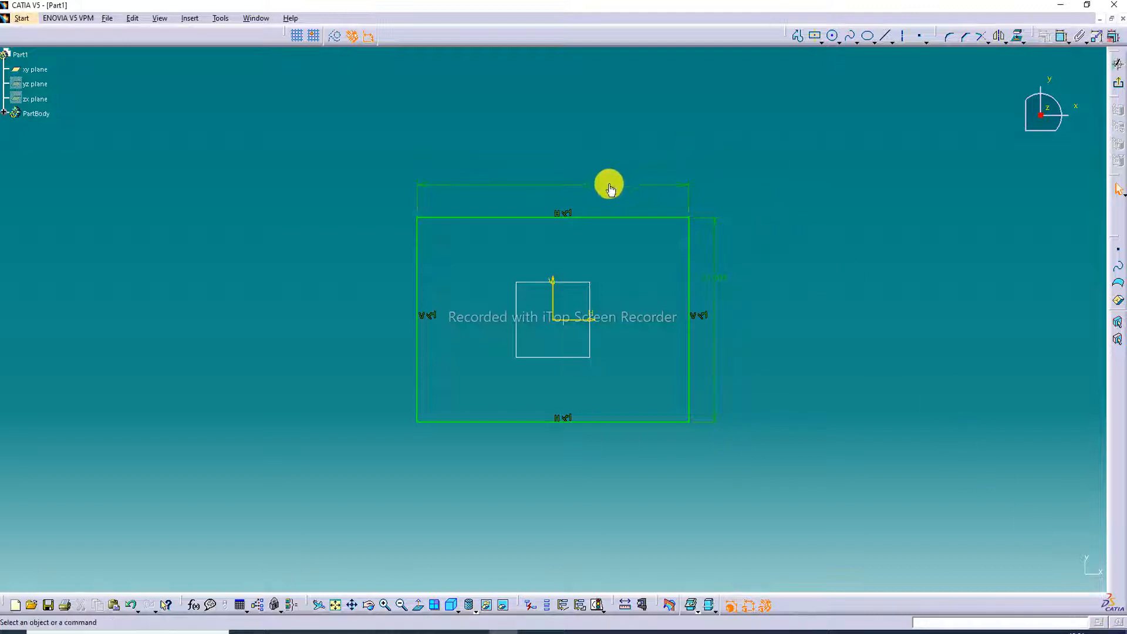
left_click_drag(593, 181, 541, 184)
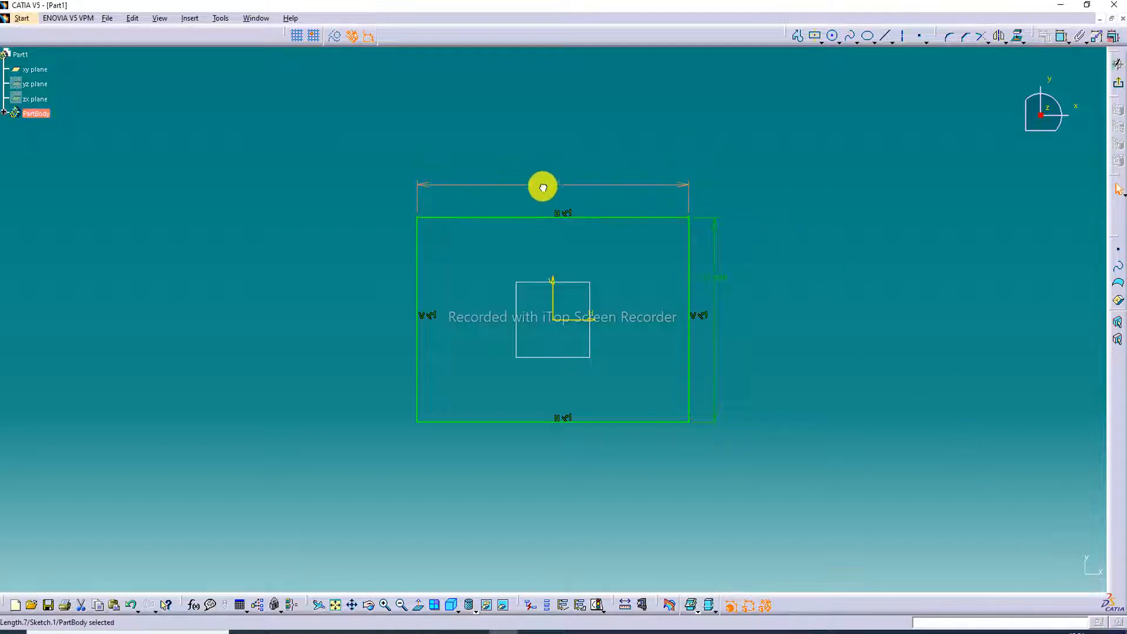
Step: Set the rectangle's height to 20 mm
double_click(713, 302)
type("2")
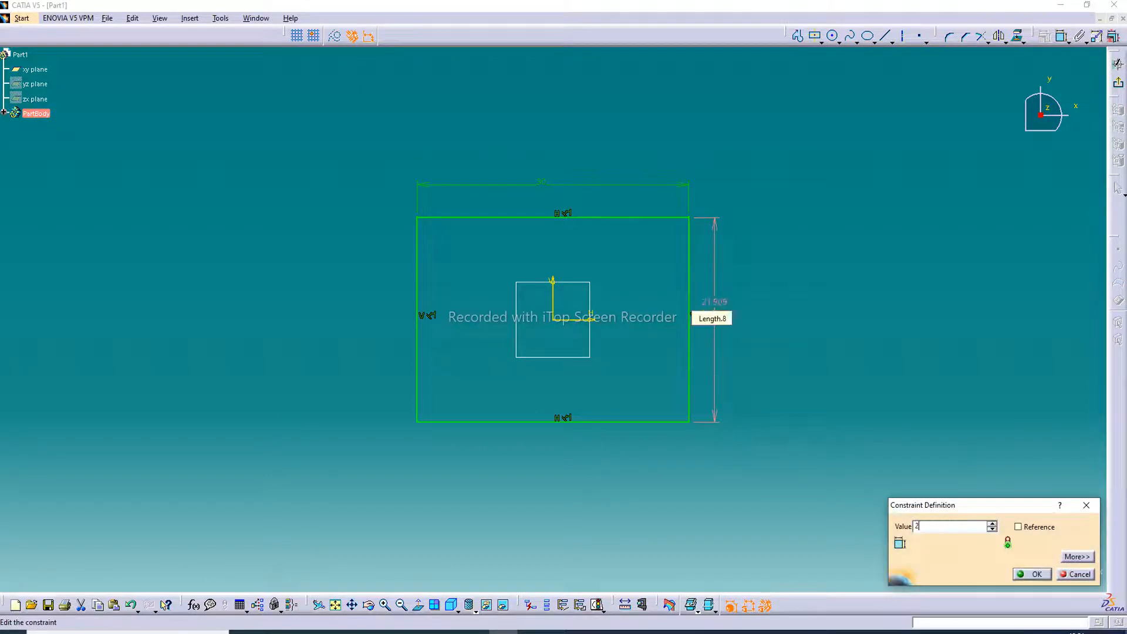
type("0")
key("Return")
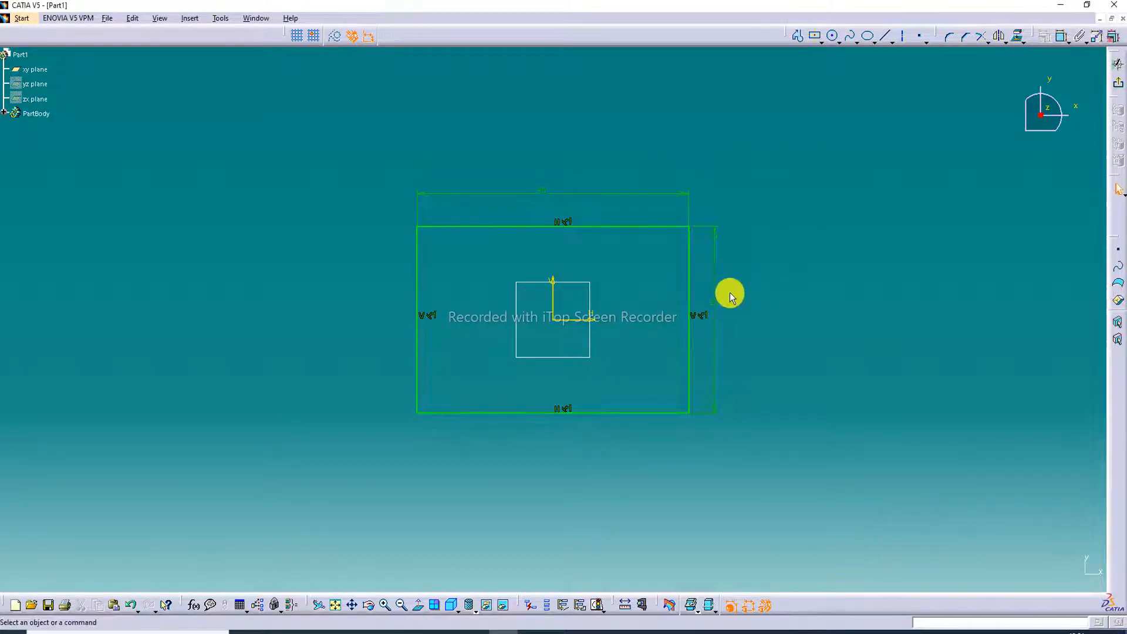
Step: Set the rectangle's height to 25 mm
left_click(715, 301)
double_click(714, 301)
type("2")
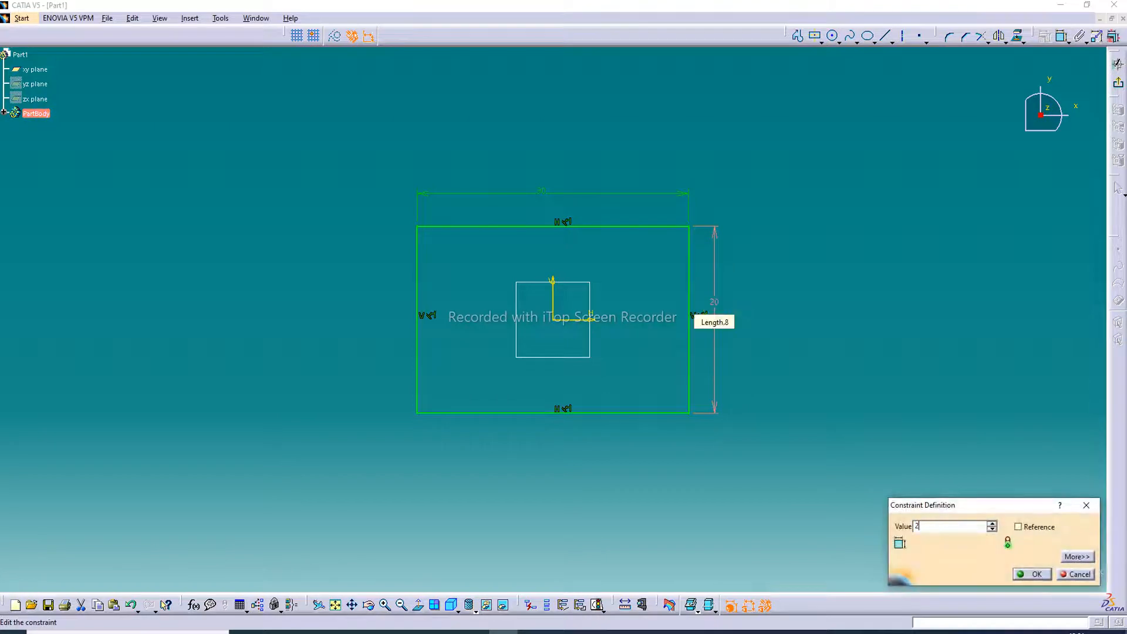
type("5")
key("Return")
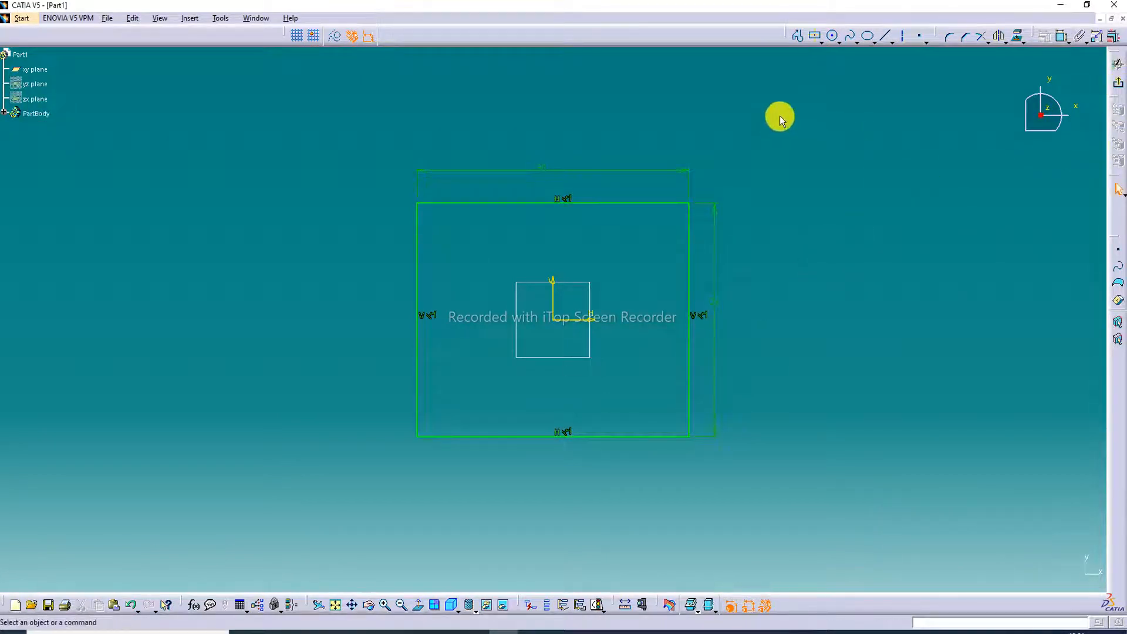
Step: Round all four rectangle corners with a 6 mm radius, converting the length constraints into distances, and exit the sketch
left_click(949, 37)
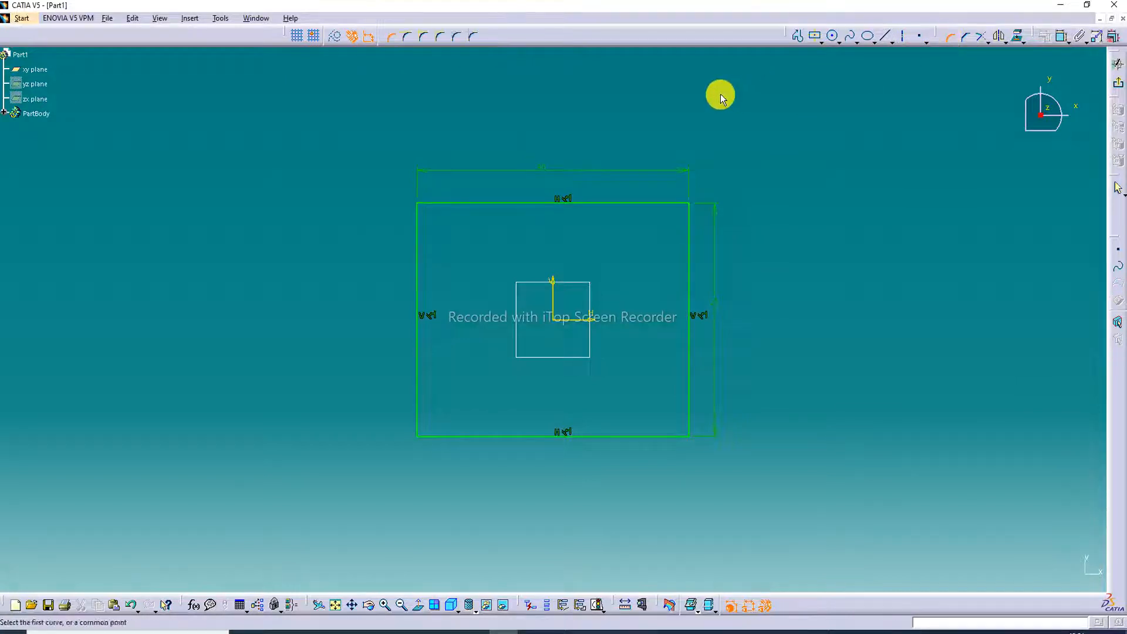
left_click_drag(396, 158, 779, 474)
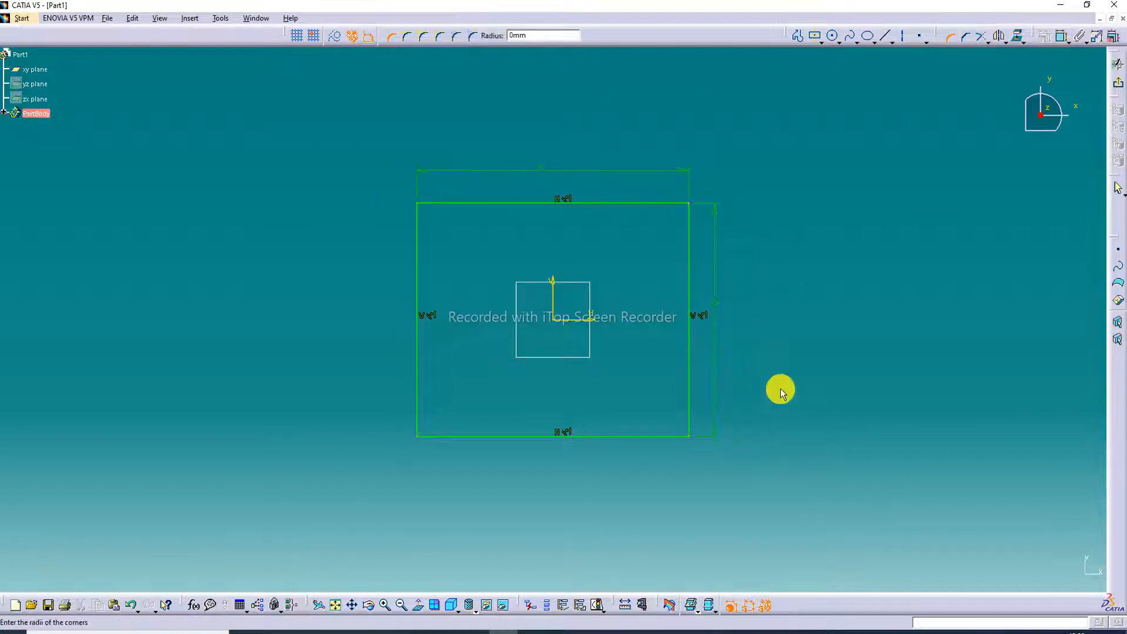
left_click_drag(536, 36, 490, 42)
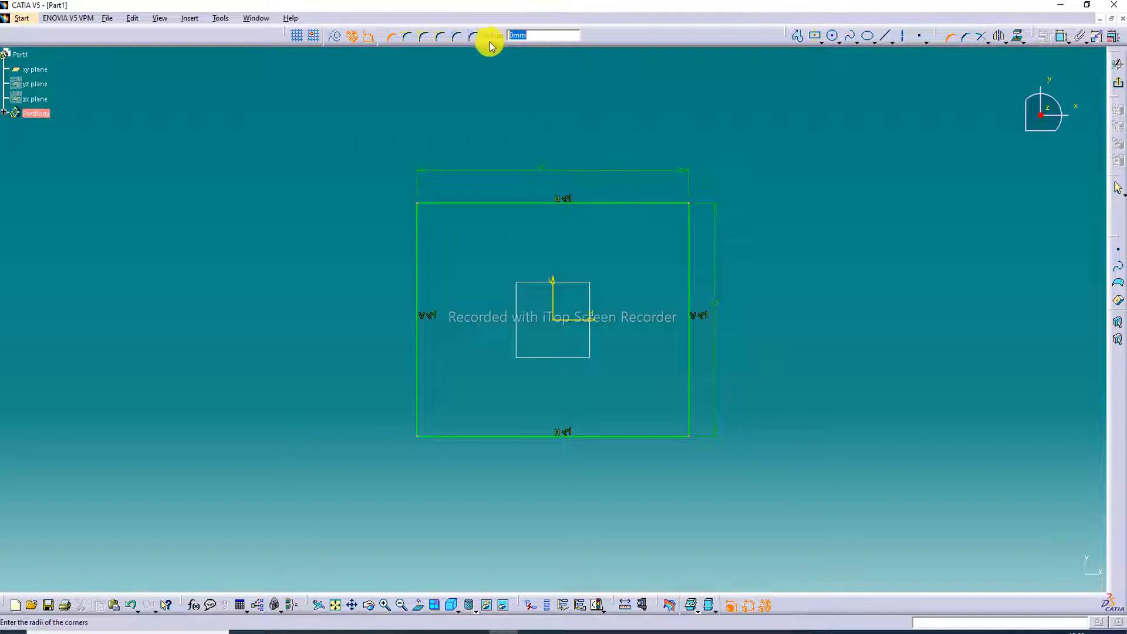
type("6")
key("Return")
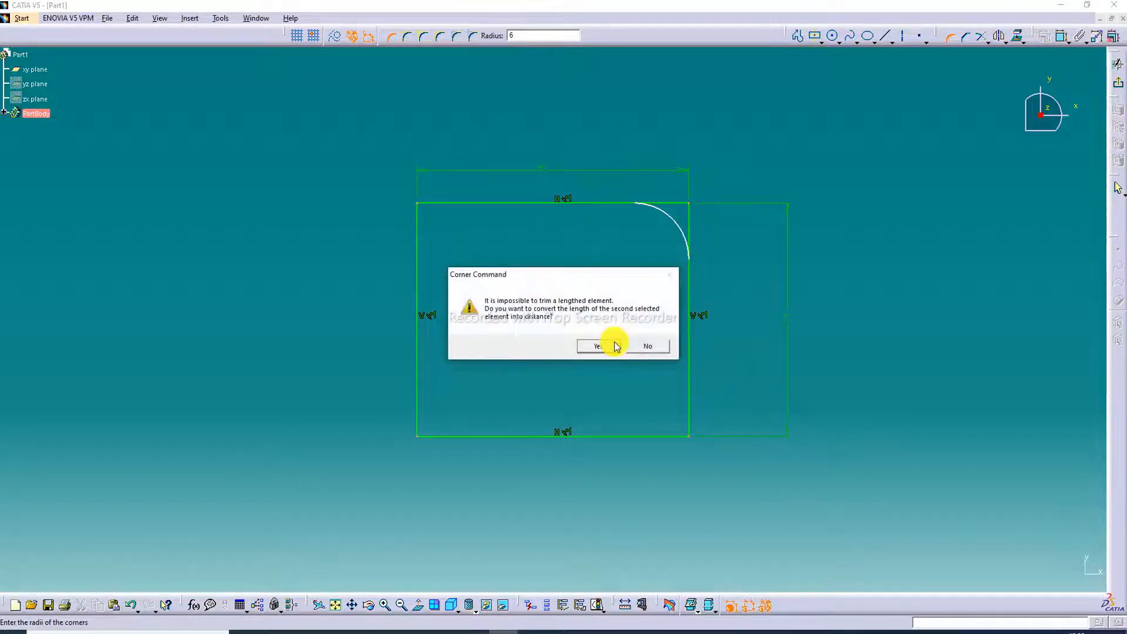
left_click(611, 345)
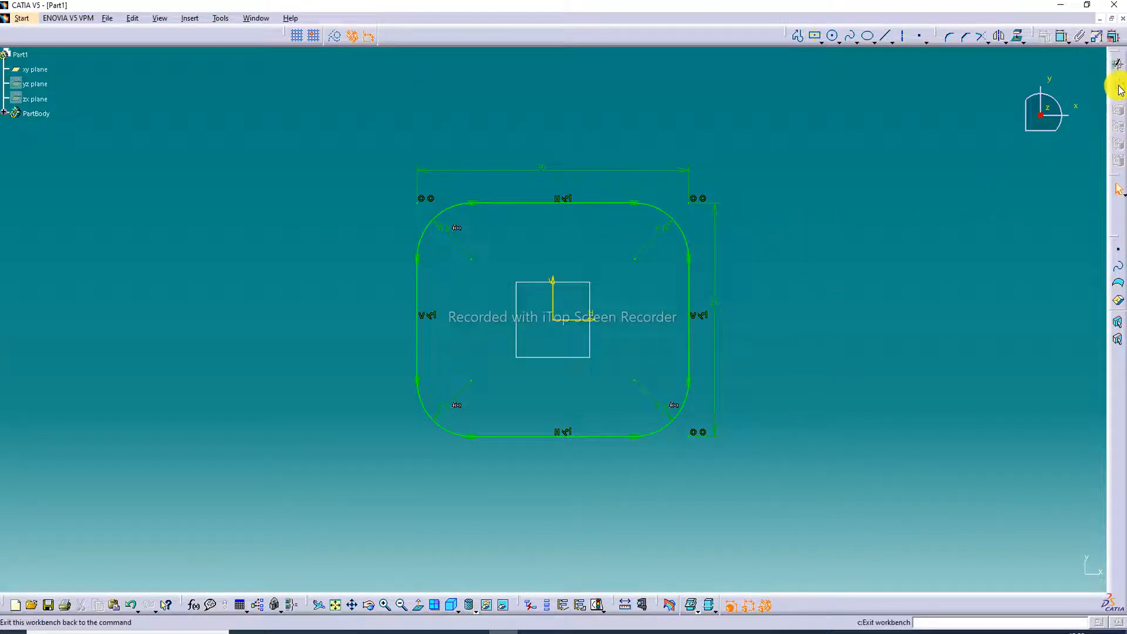
left_click(1117, 63)
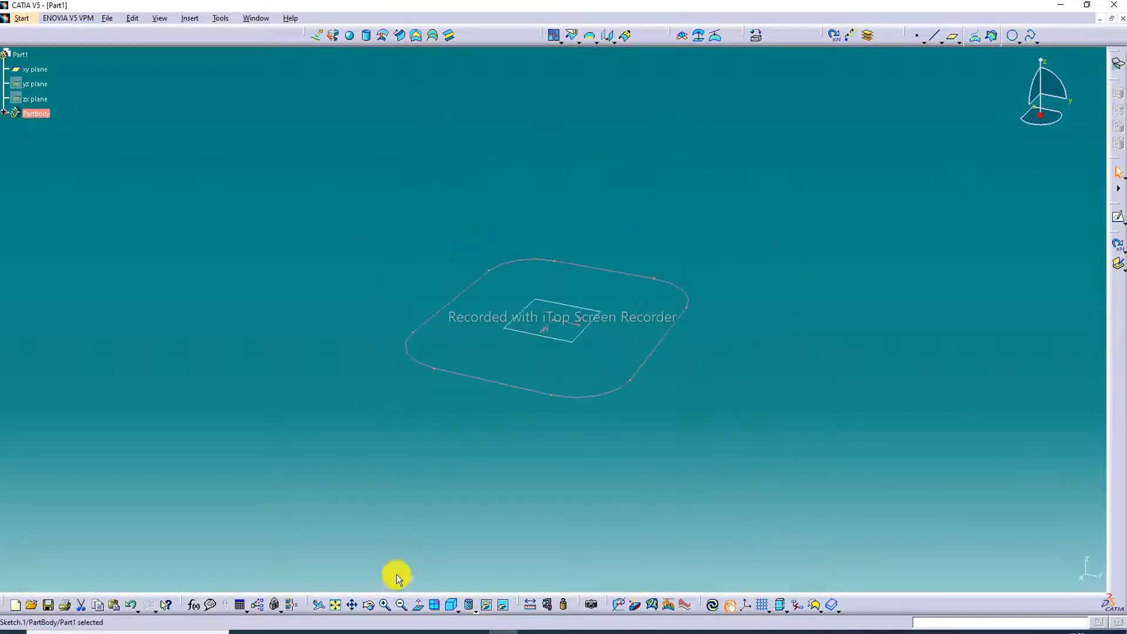
Step: Sketch a centered rectangle about 54 mm wide and 46 mm high around the origin on the xy plane
left_click(335, 604)
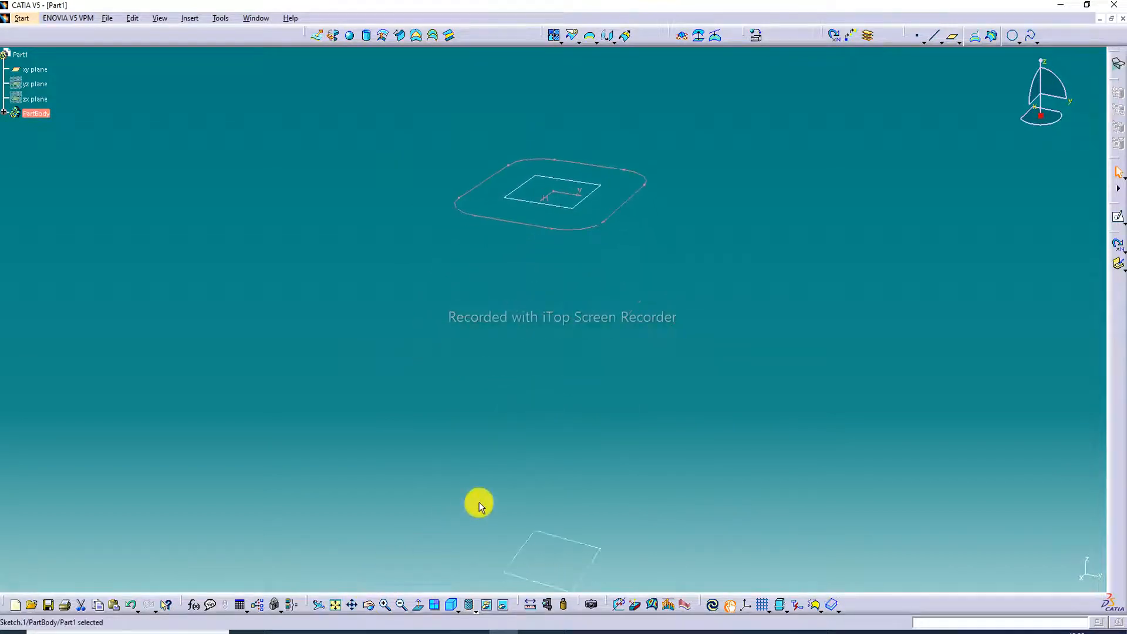
left_click(579, 516)
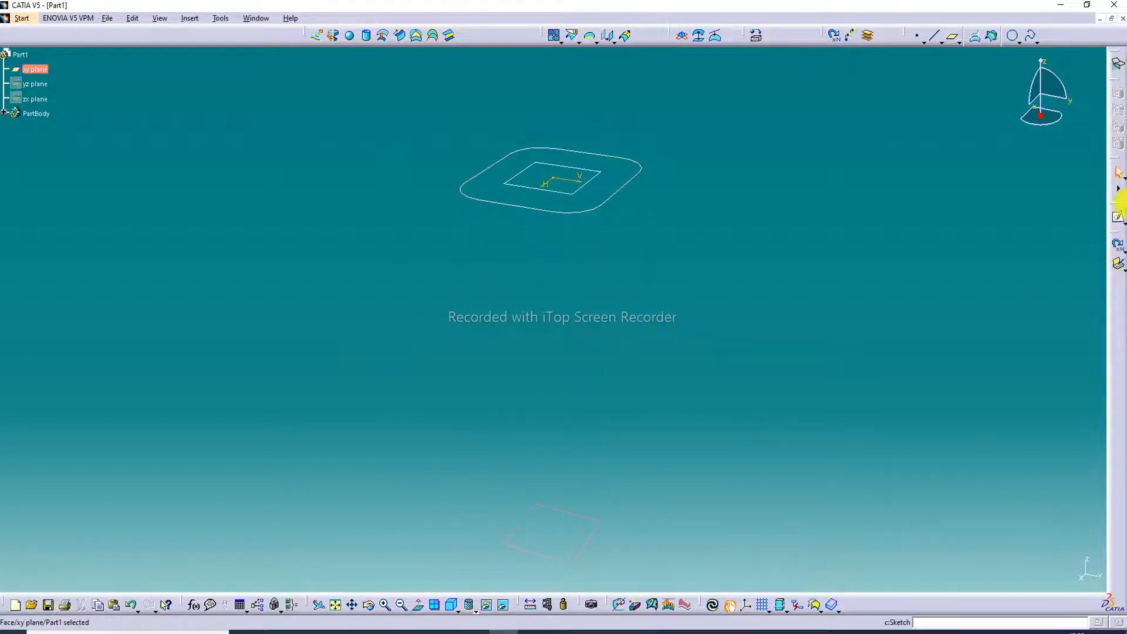
left_click(1111, 214)
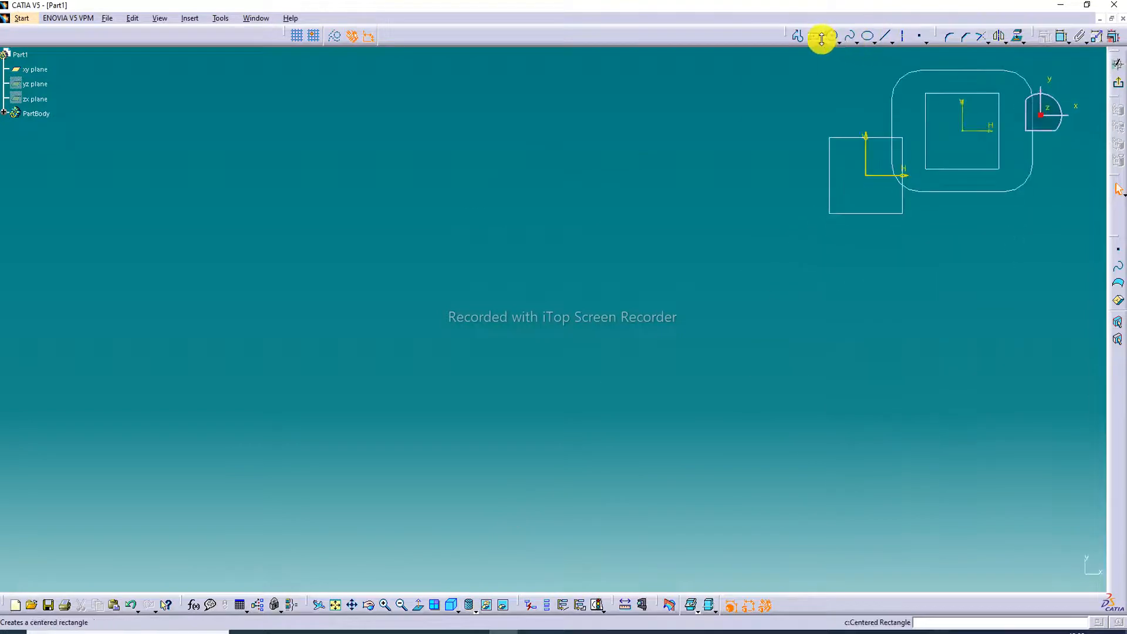
left_click(340, 606)
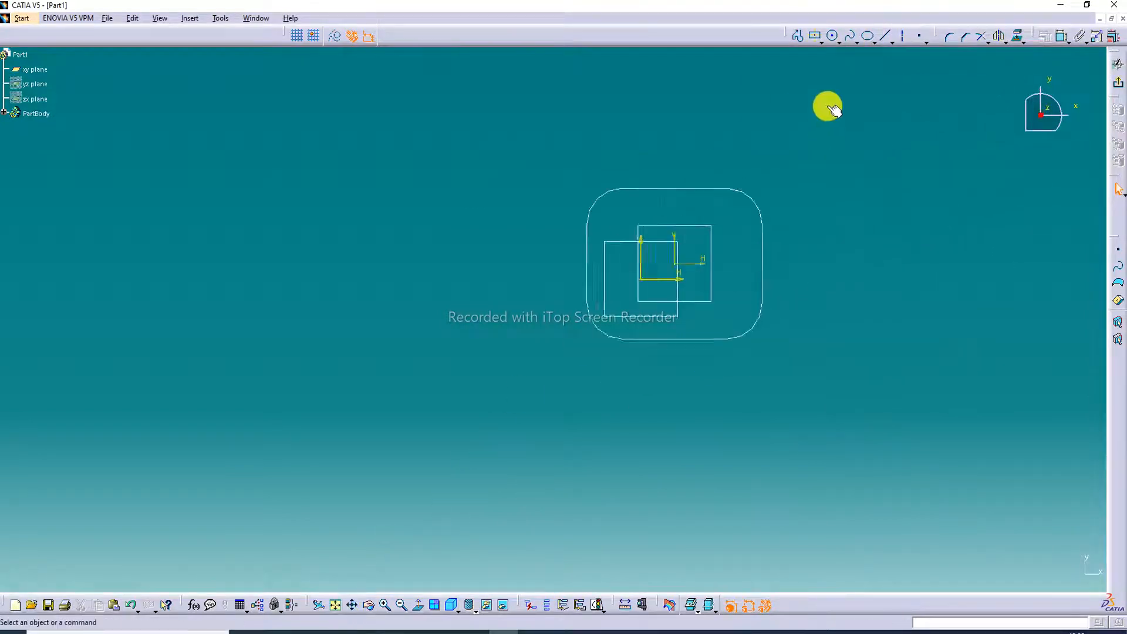
left_click(814, 39)
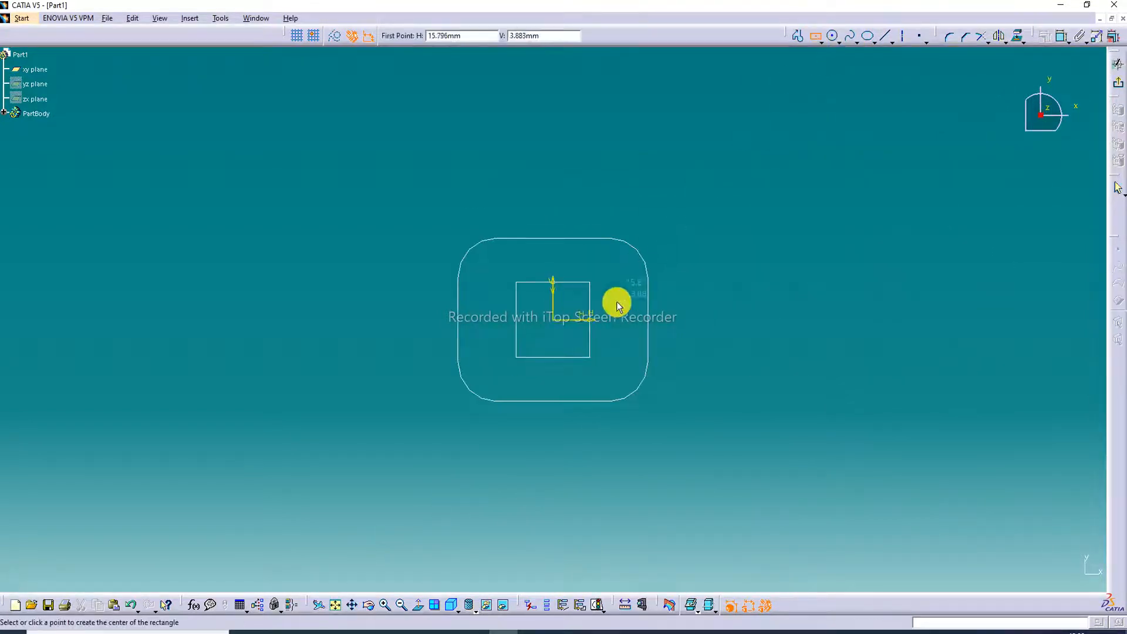
left_click(552, 322)
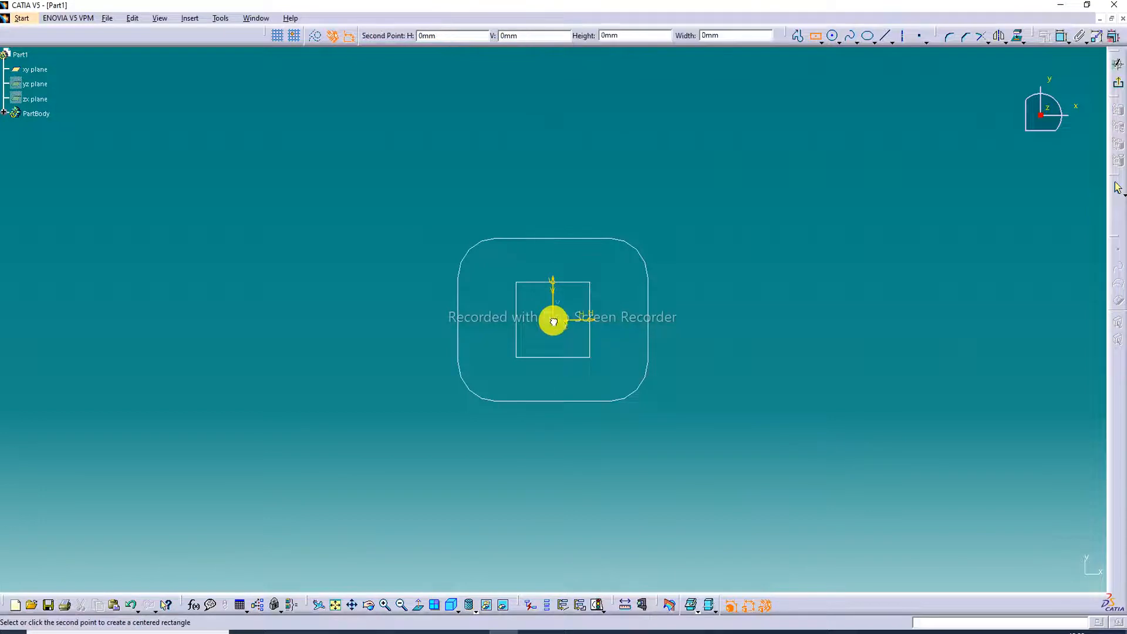
left_click(674, 214)
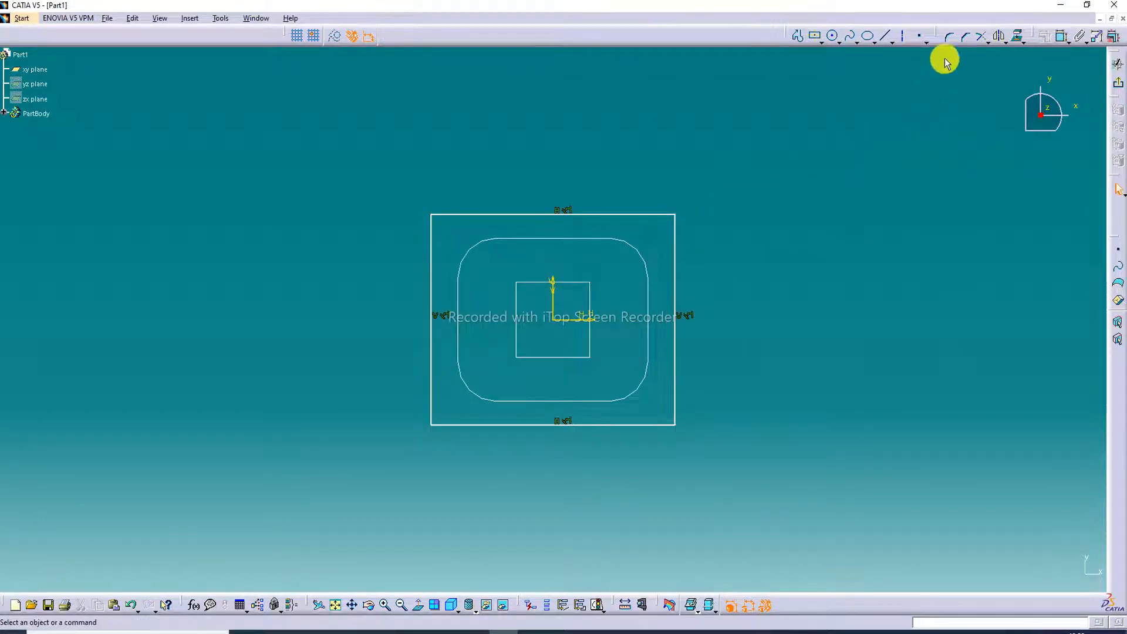
Step: Dimension the new rectangle's width above its upper edge and its height beside its right edge
left_click(1061, 36)
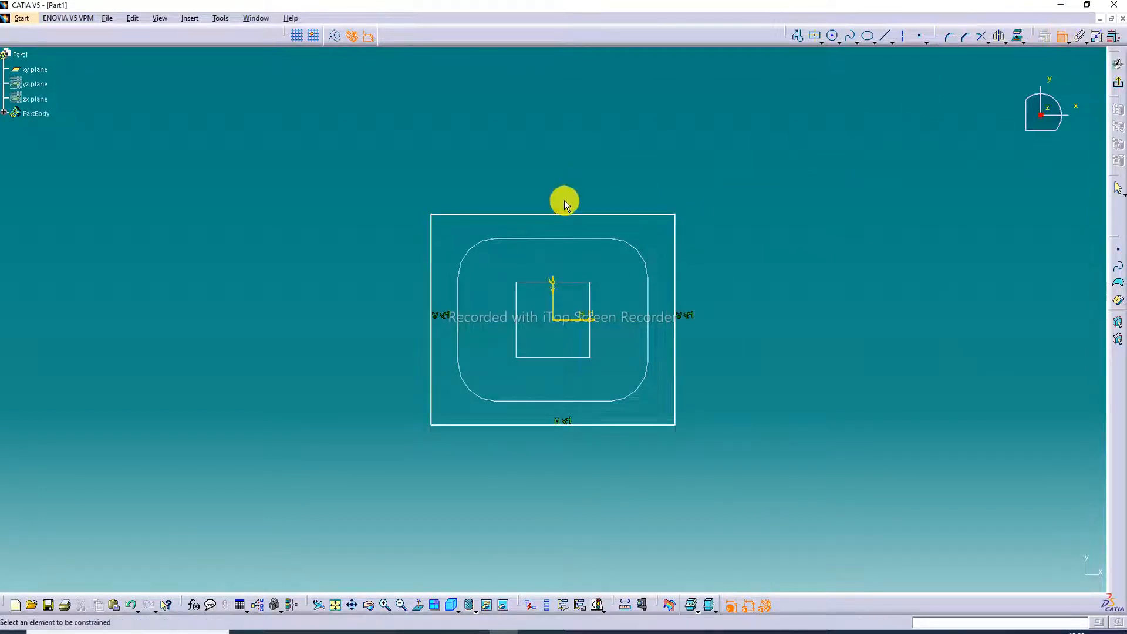
left_click(573, 213)
left_click(578, 173)
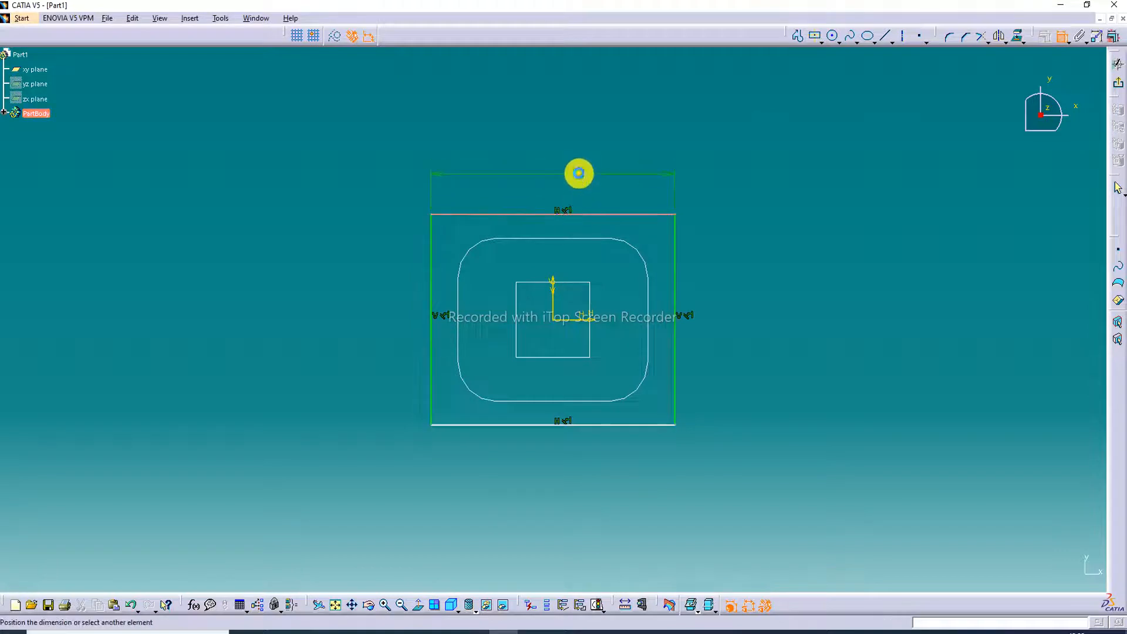
left_click(1063, 41)
left_click(675, 281)
left_click(695, 279)
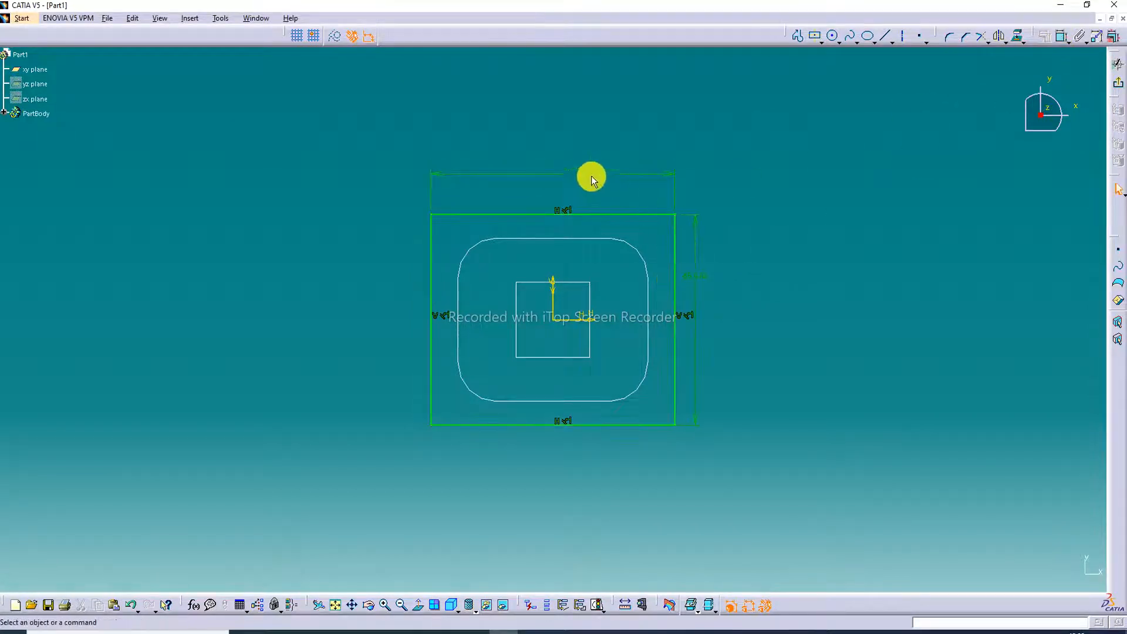
Step: Set the xy-plane rectangle's width to 42 mm
double_click(580, 172)
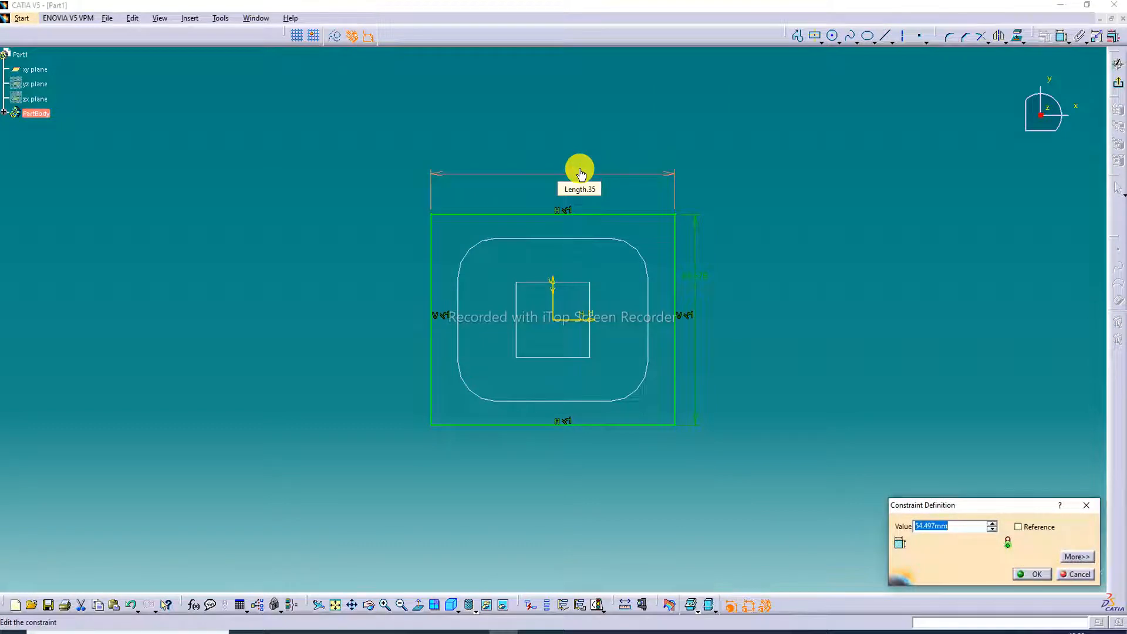
type("42")
key("Return")
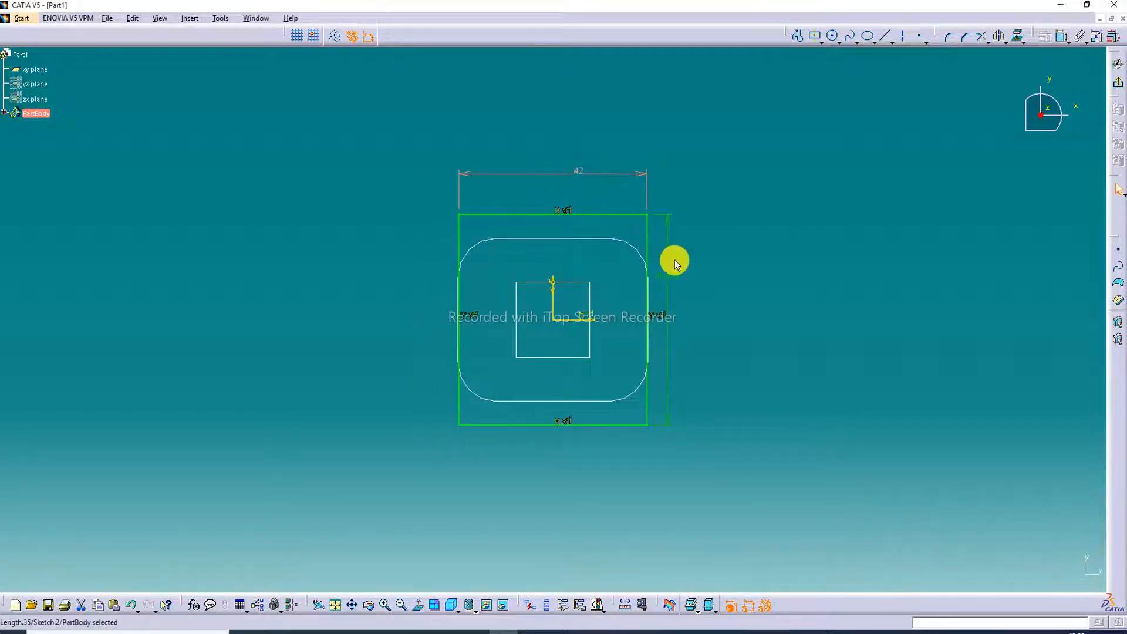
Step: Set the xy-plane rectangle's width to 50 mm and its height to 42 mm
double_click(580, 174)
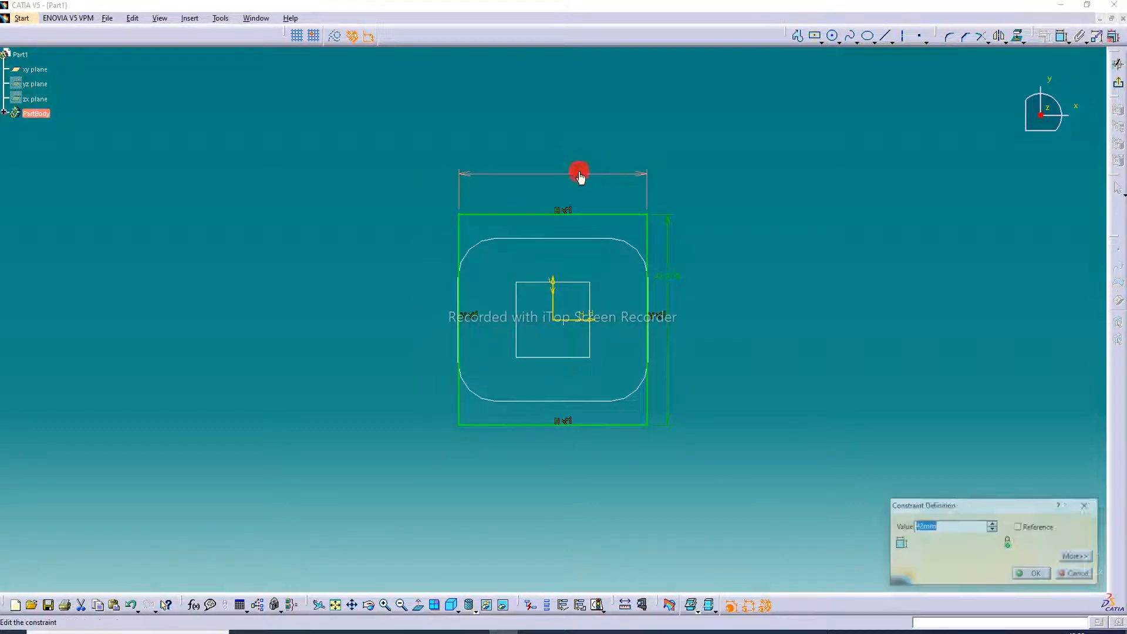
type("50")
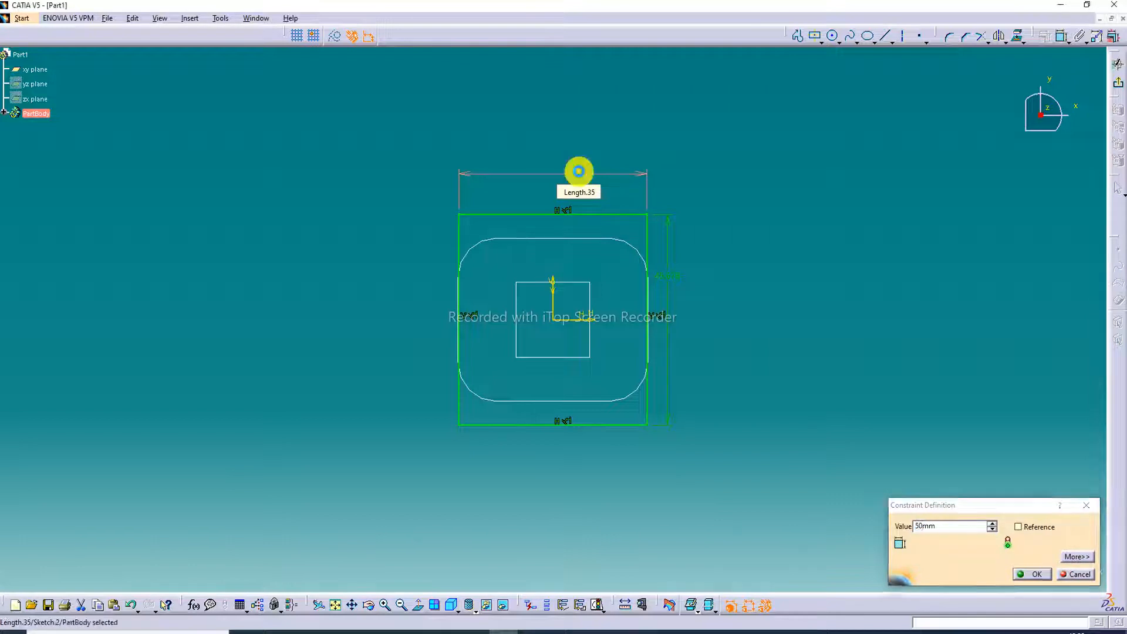
key("Return")
double_click(691, 281)
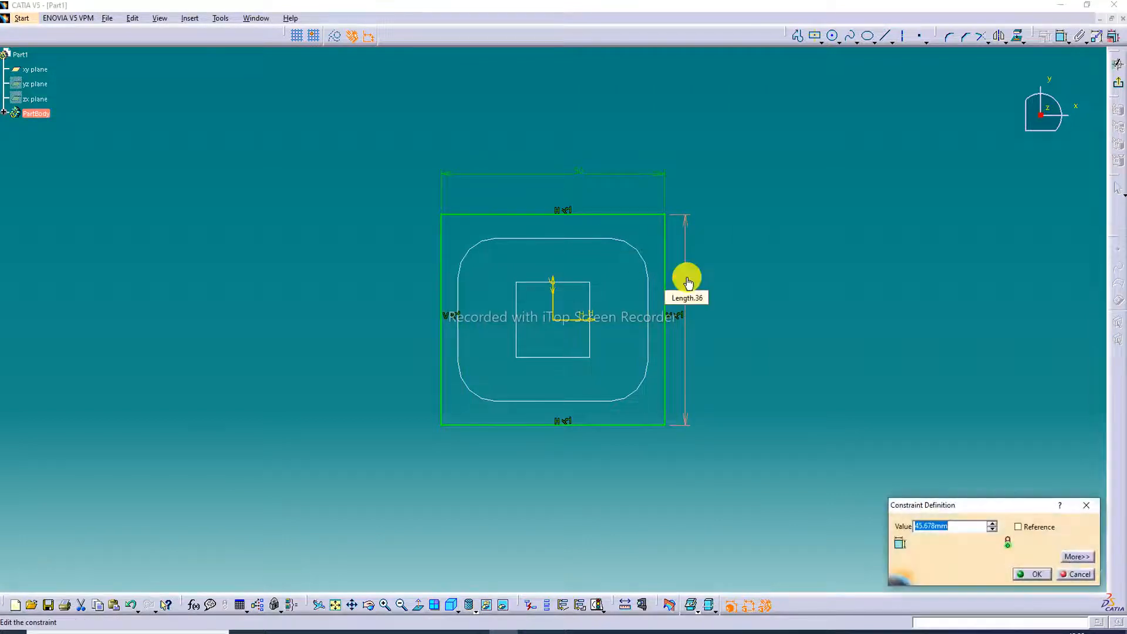
type("42")
key("Return")
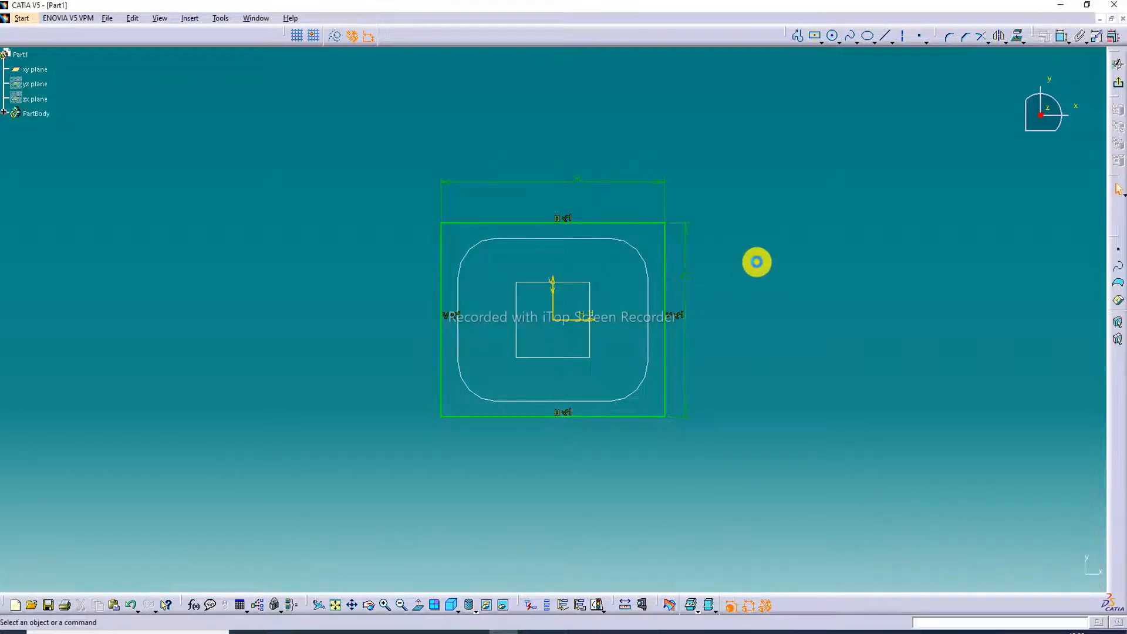
Step: Round all four rectangle corners with a 7 mm radius, converting the length constraints into distances, and exit the sketch
left_click(949, 37)
mouse_move(491, 170)
left_mouse_down()
mouse_move(712, 391)
mouse_move(721, 446)
left_mouse_up()
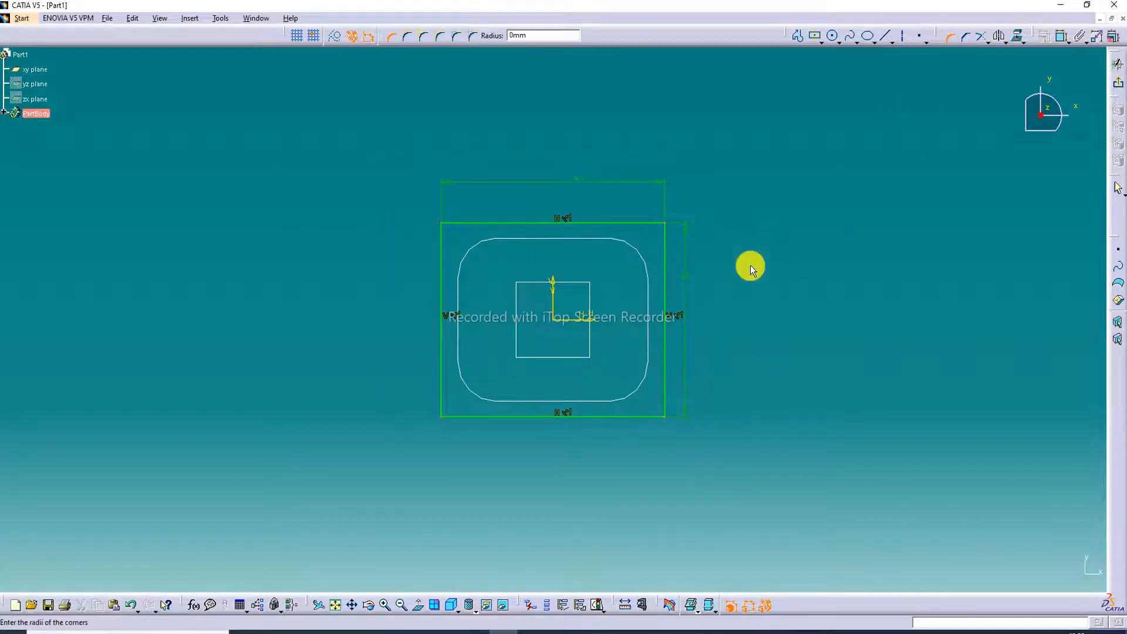
left_click_drag(538, 36, 488, 32)
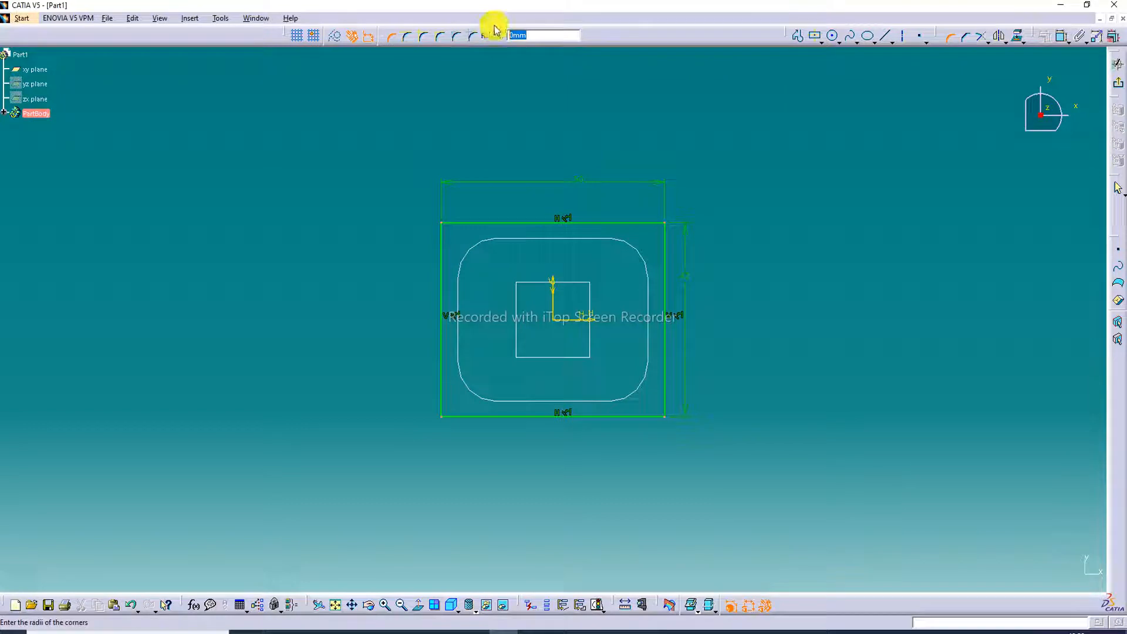
type("7")
key("Return")
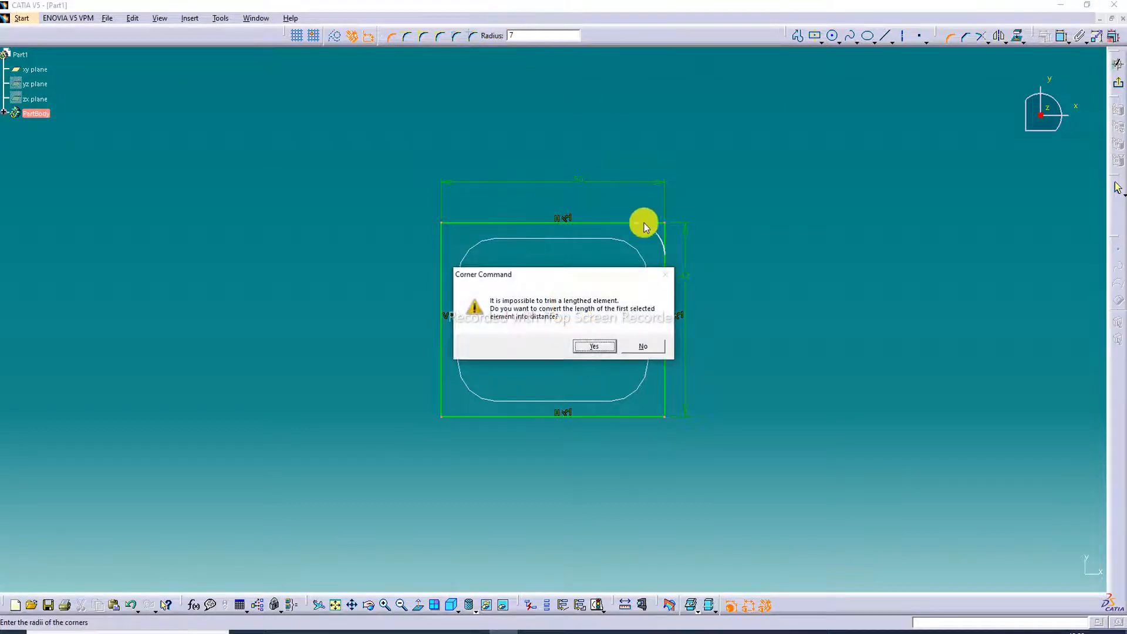
left_click(602, 346)
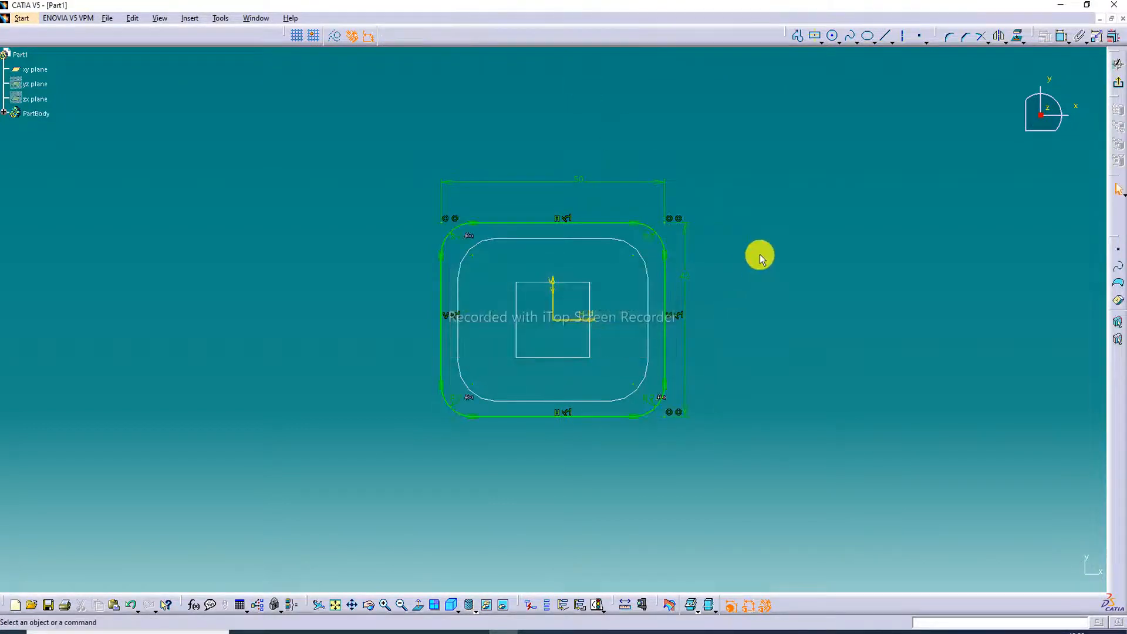
left_click(1118, 63)
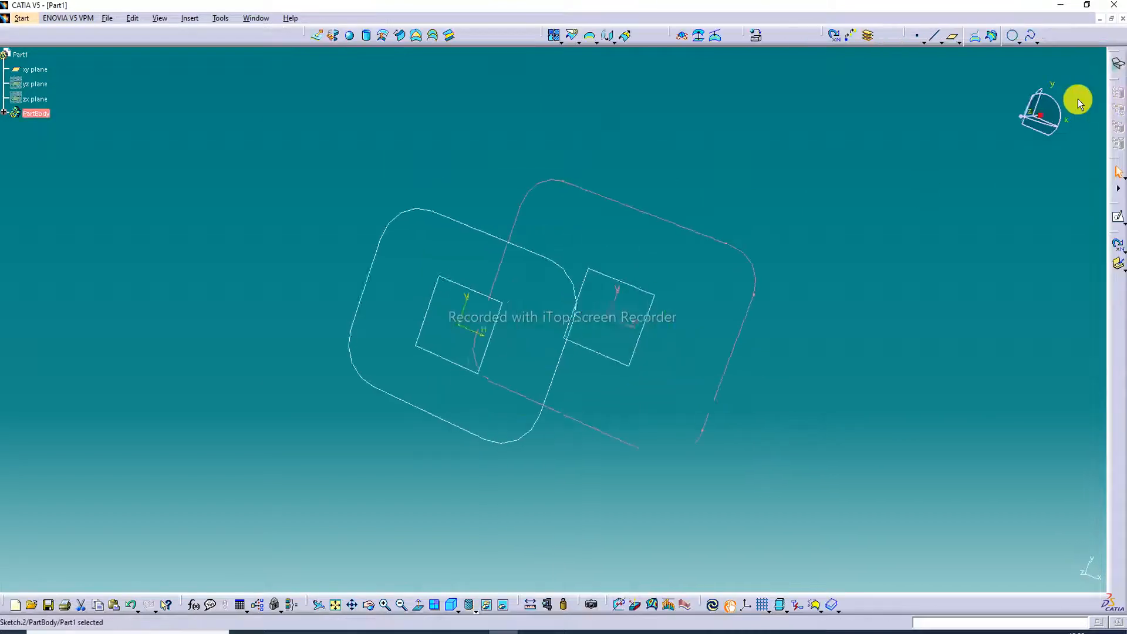
Step: Start a multi-sections surface with the upper rounded rectangle as first section and the lower one as second section
left_click(335, 604)
left_click(654, 207)
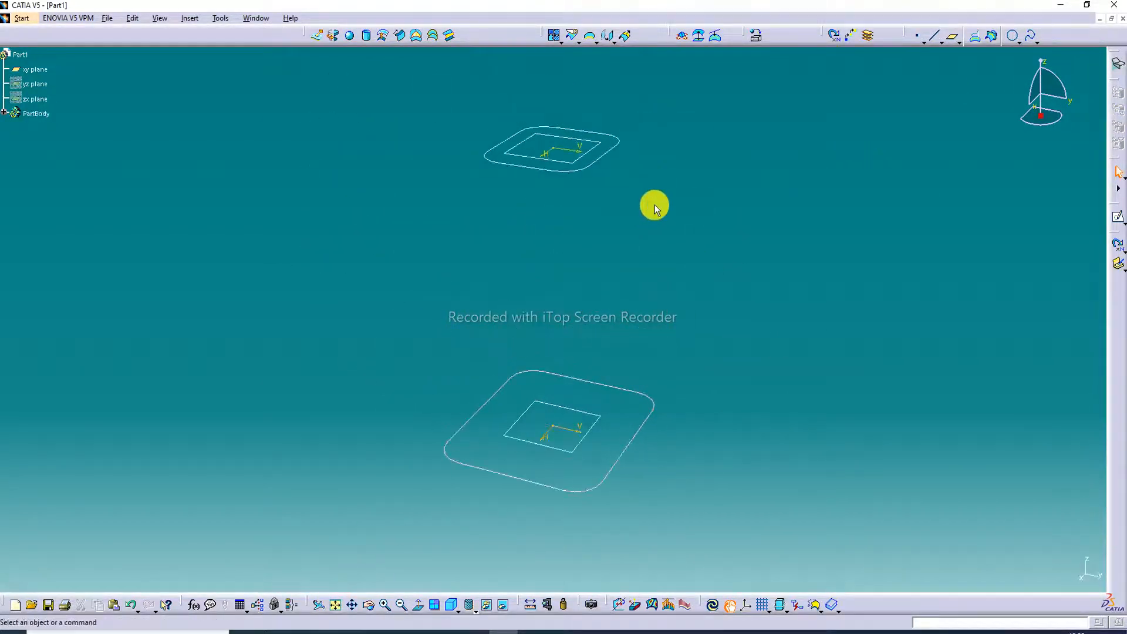
left_click(435, 37)
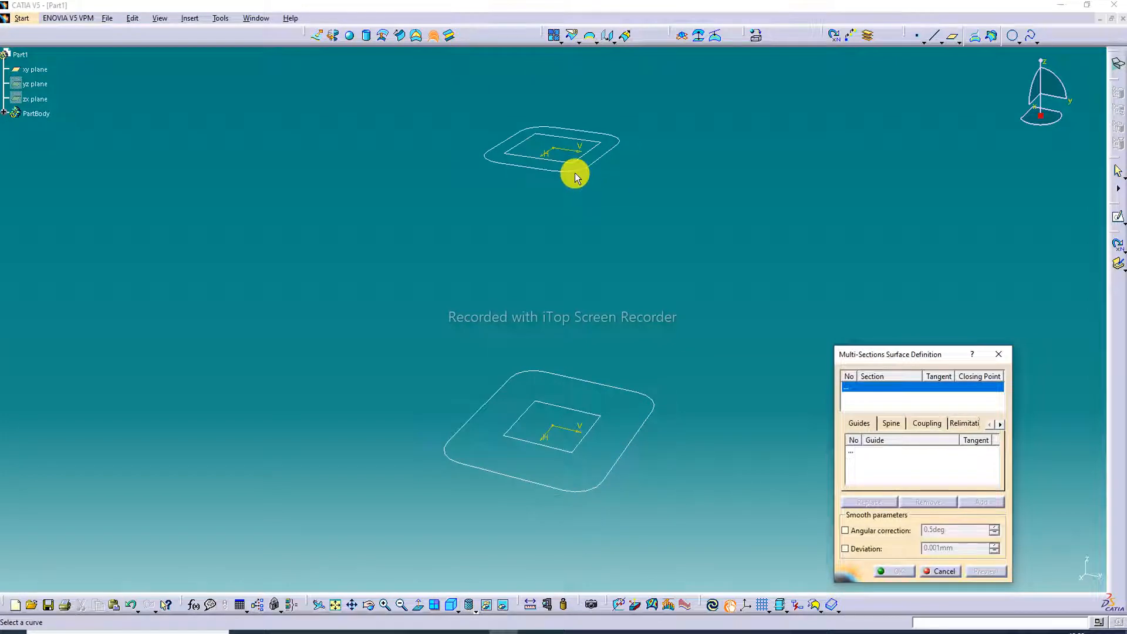
left_click(601, 160)
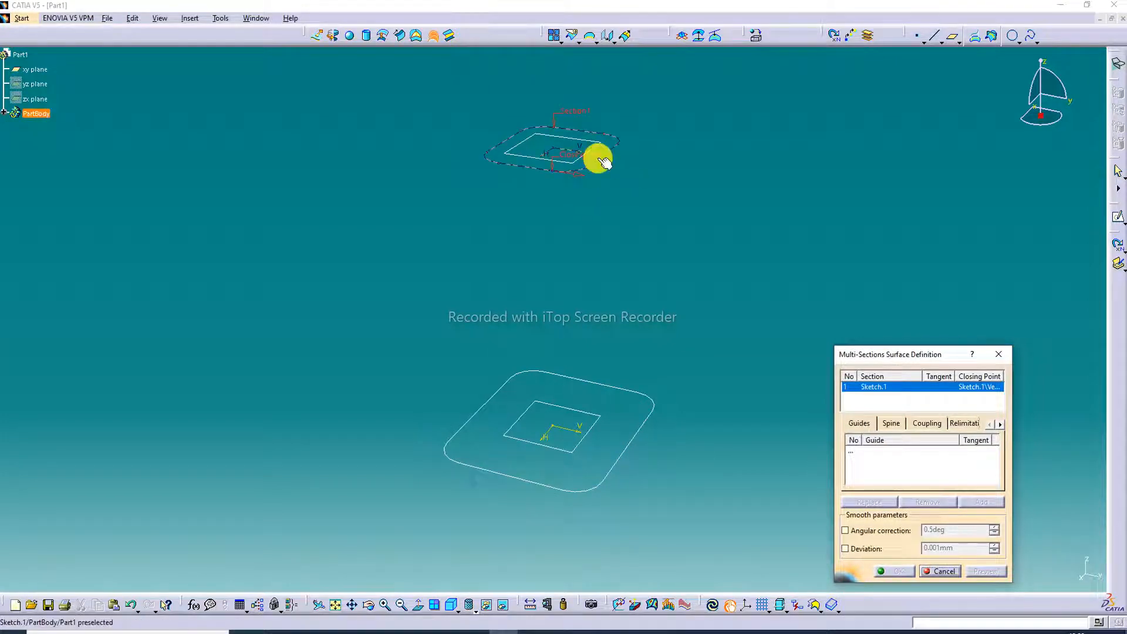
left_click(637, 439)
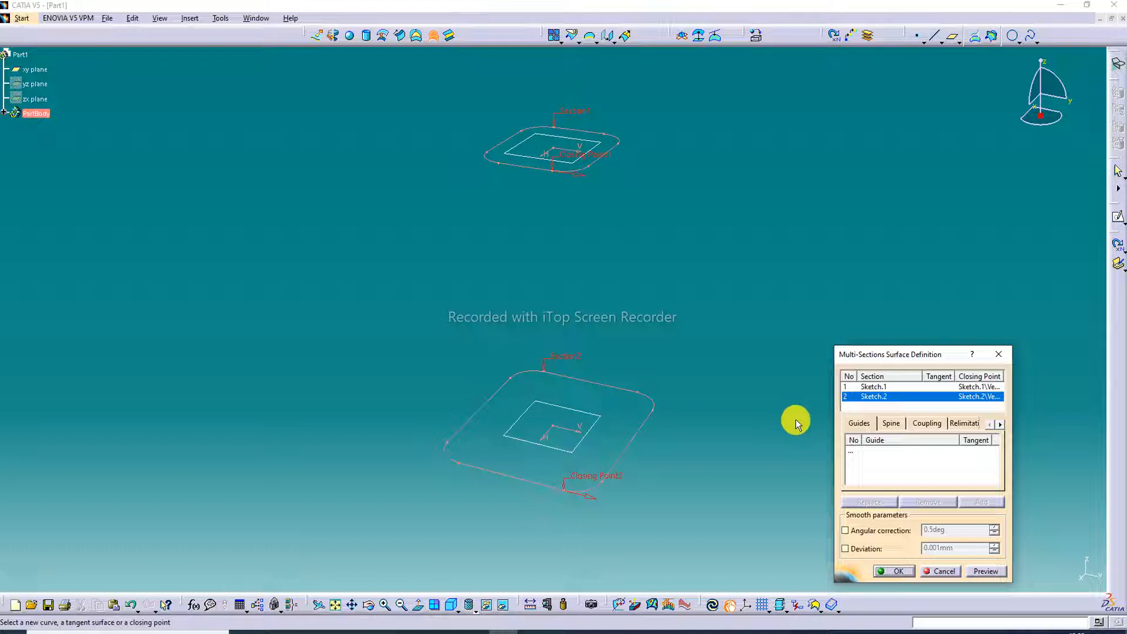
Step: Set the surface's sections coupling to Vertices
left_click(928, 423)
left_click(923, 444)
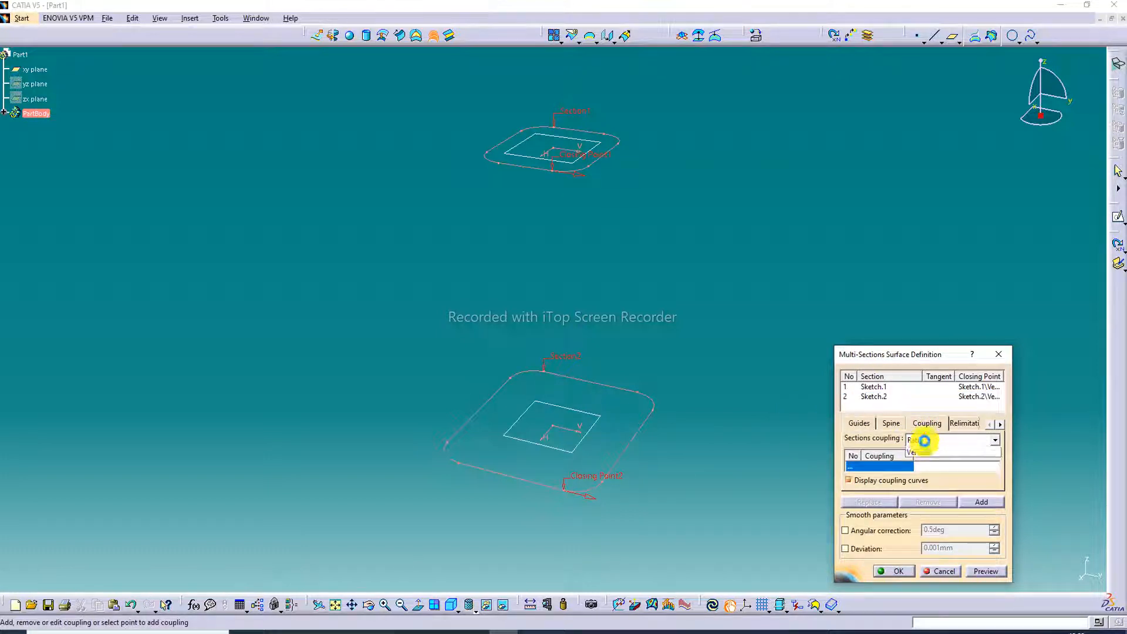
left_click(925, 479)
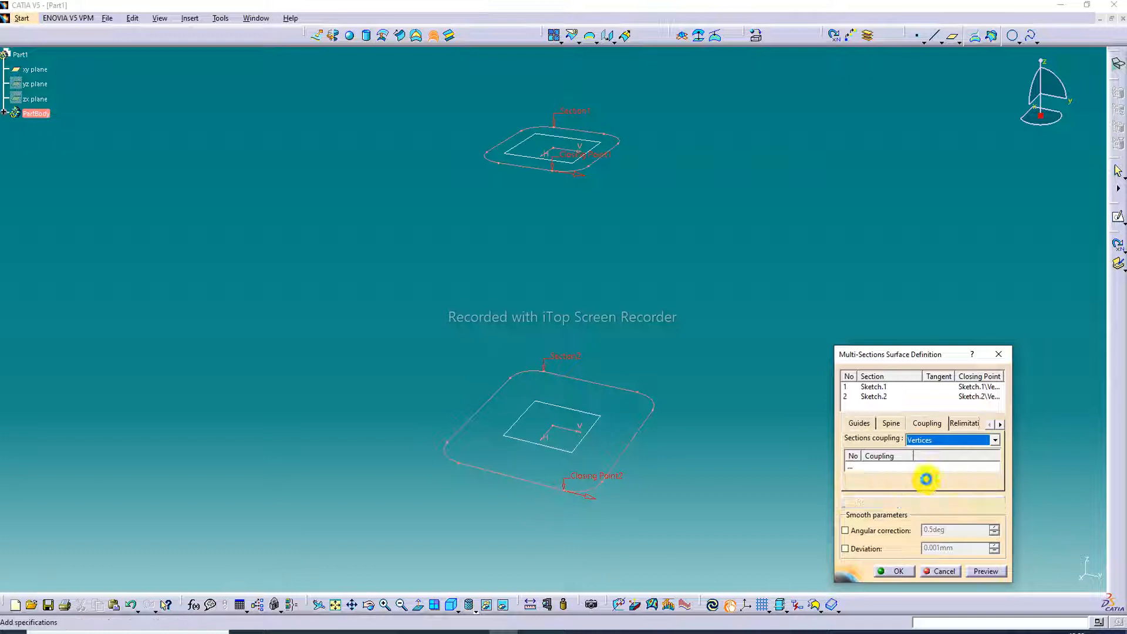
Step: Add a coupling between the closing point vertices of the upper and lower sections
left_click(869, 466)
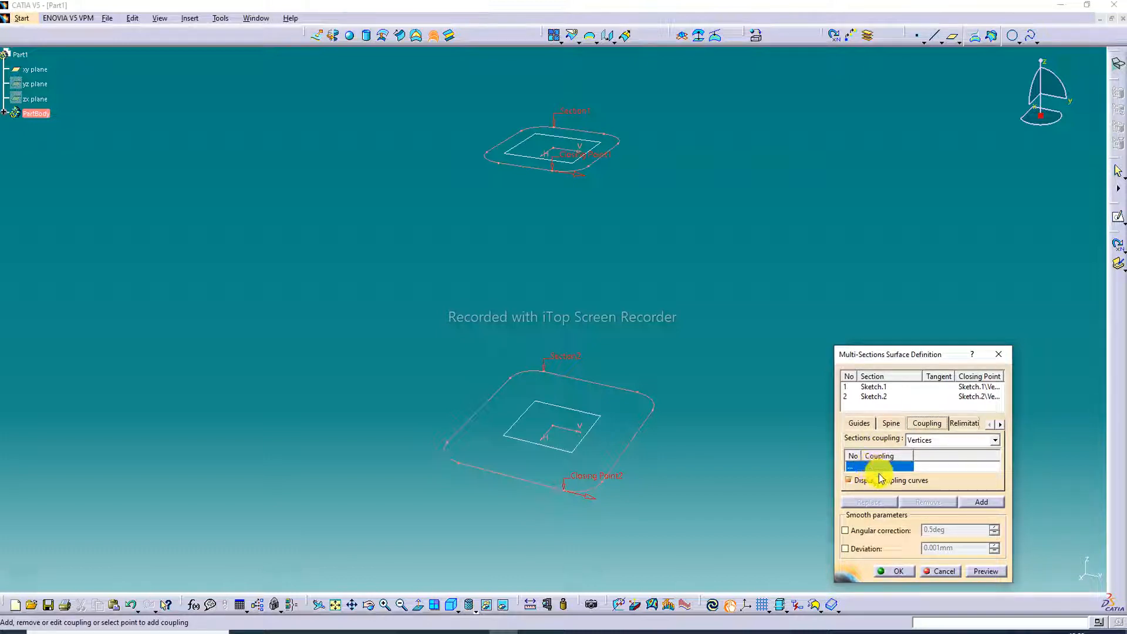
right_click(878, 468)
left_click(901, 500)
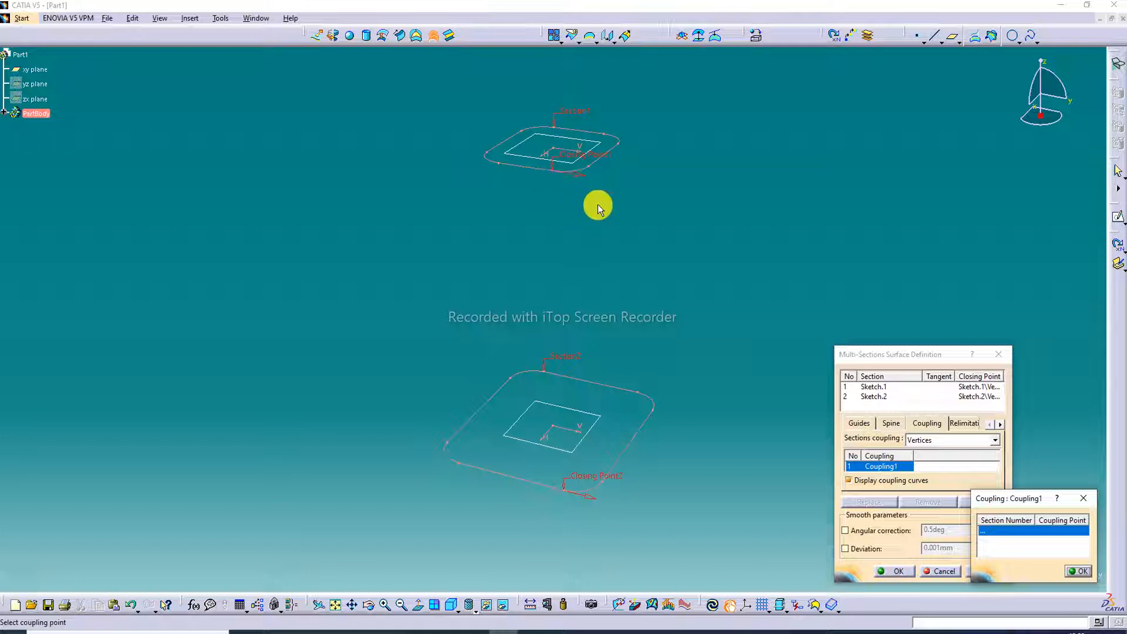
middle_click_drag(596, 259, 607, 282)
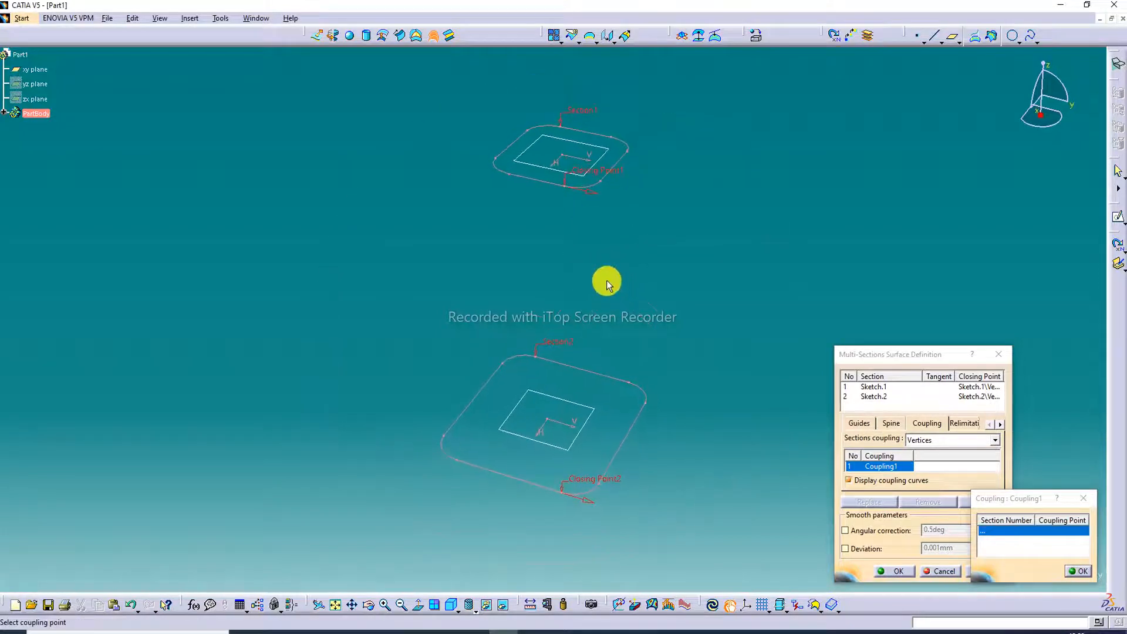
left_click(565, 189)
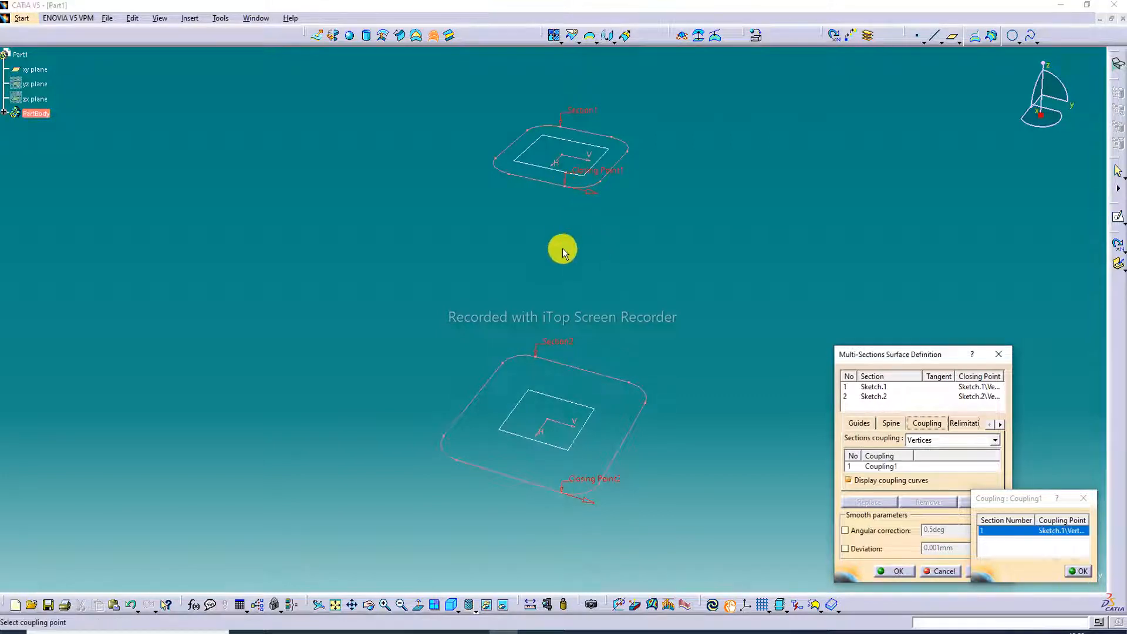
left_click(562, 494)
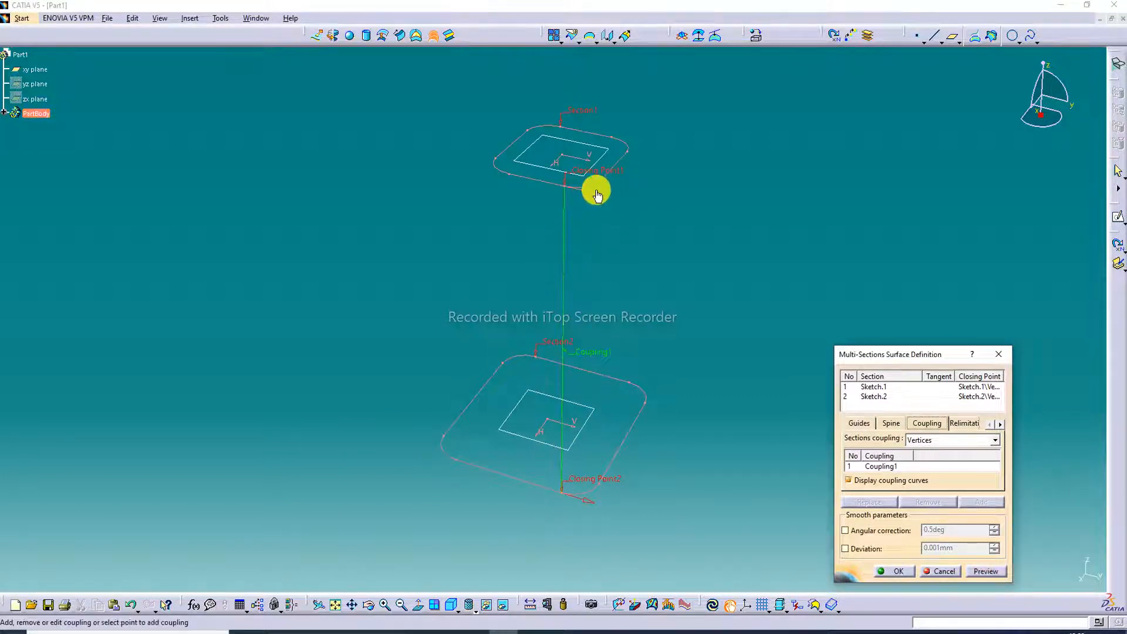
Step: Add couplings between the next four pairs of matching vertices on the upper and lower sections, going around from the closing points
left_click(509, 174)
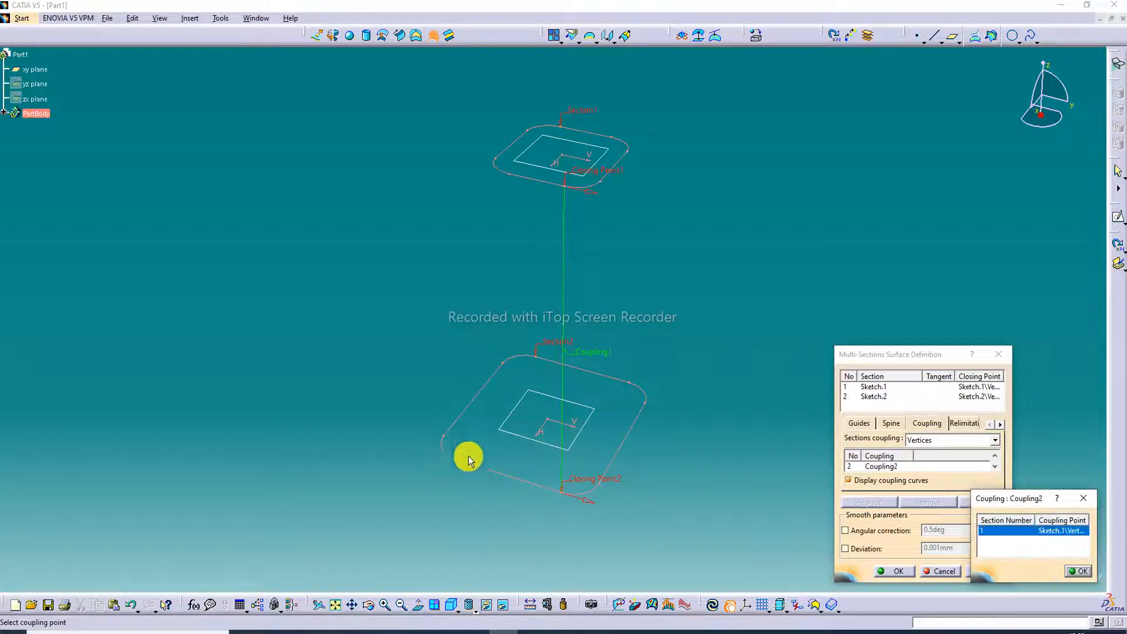
left_click(457, 460)
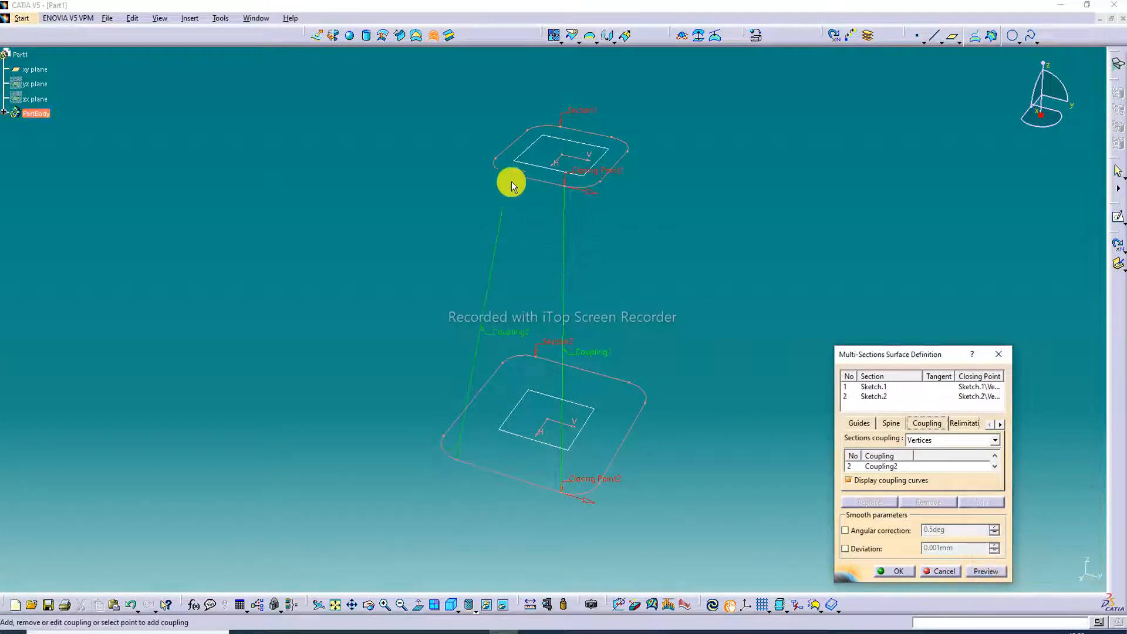
left_click(494, 158)
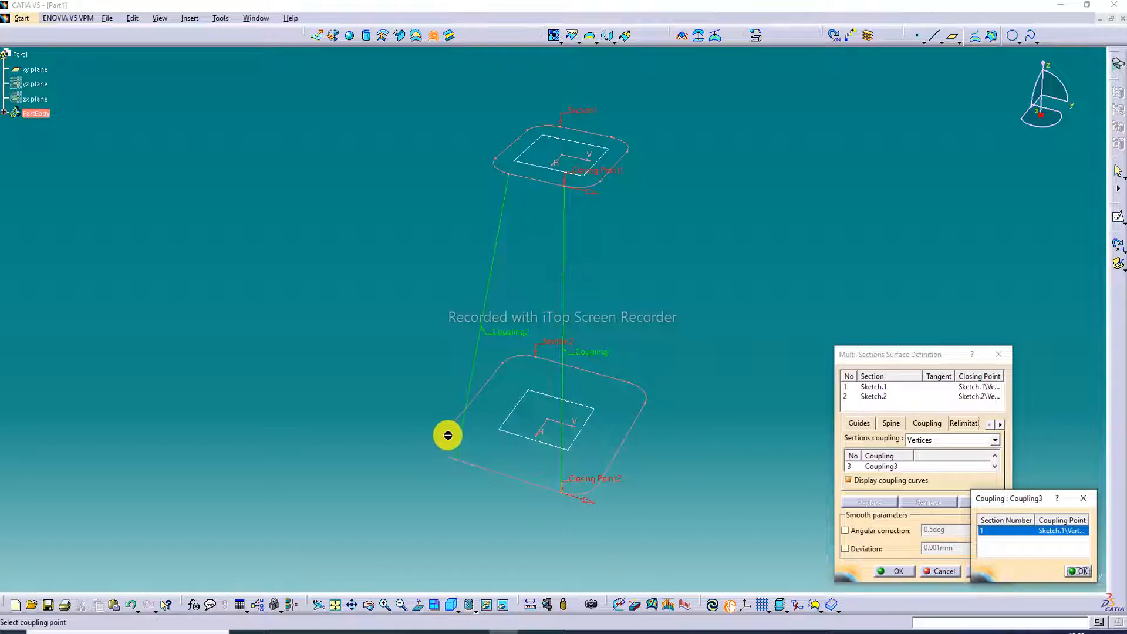
left_click(444, 435)
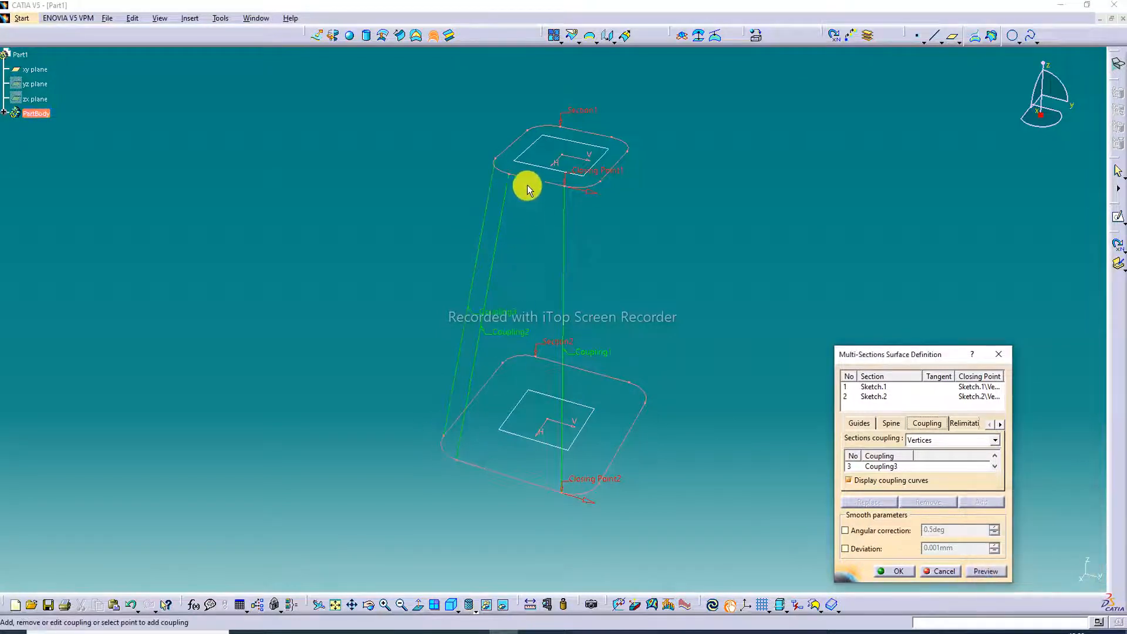
left_click(527, 129)
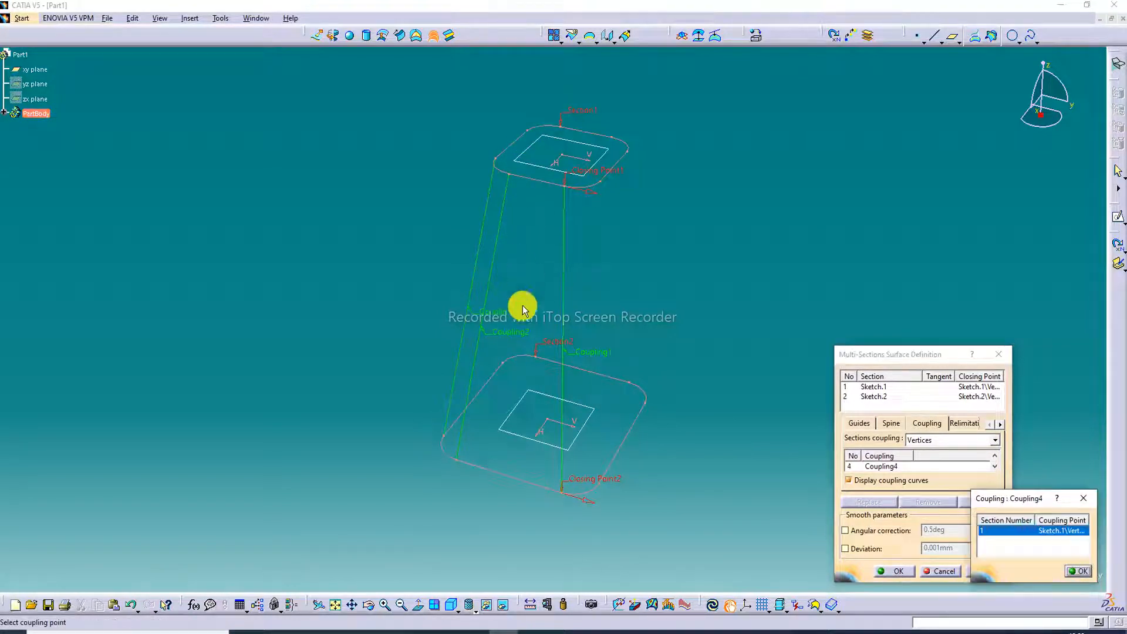
left_click(503, 361)
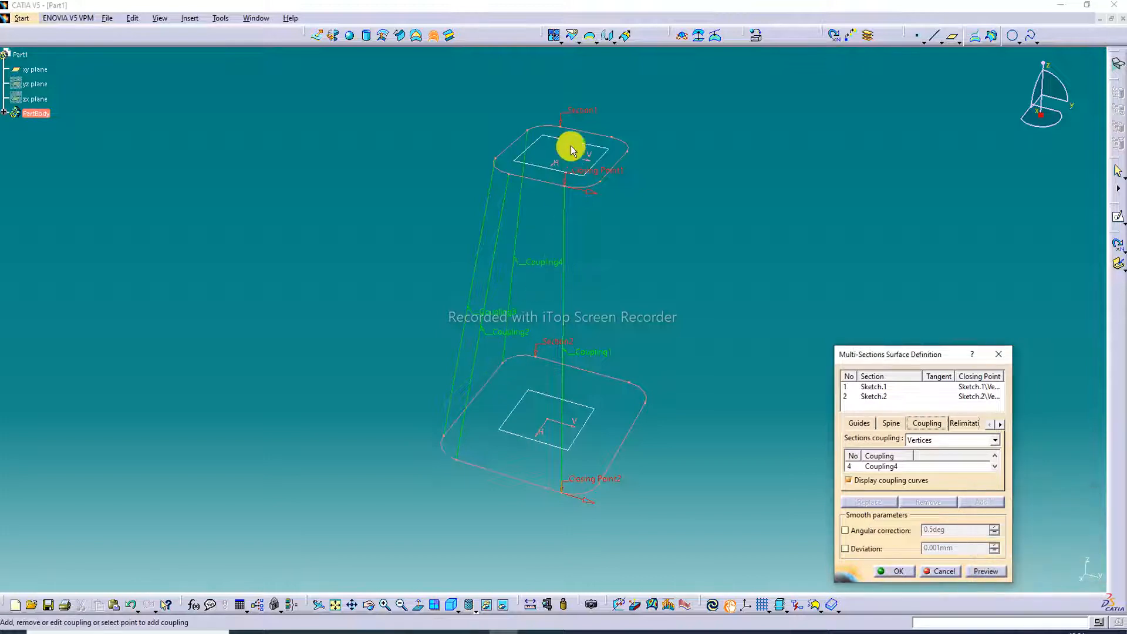
left_click(560, 127)
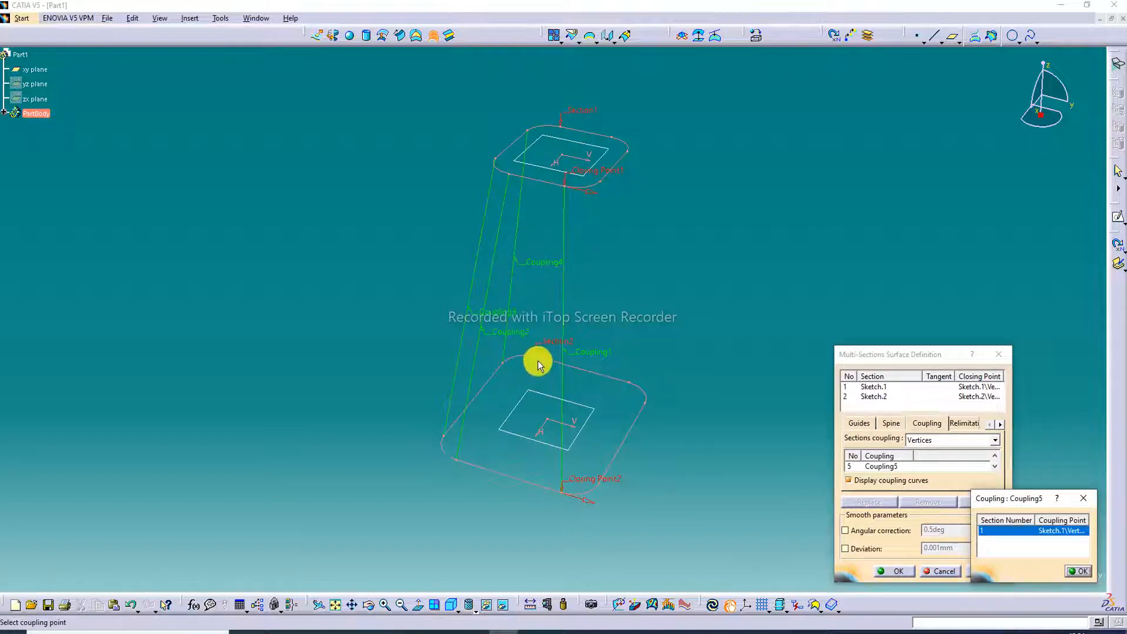
left_click(536, 357)
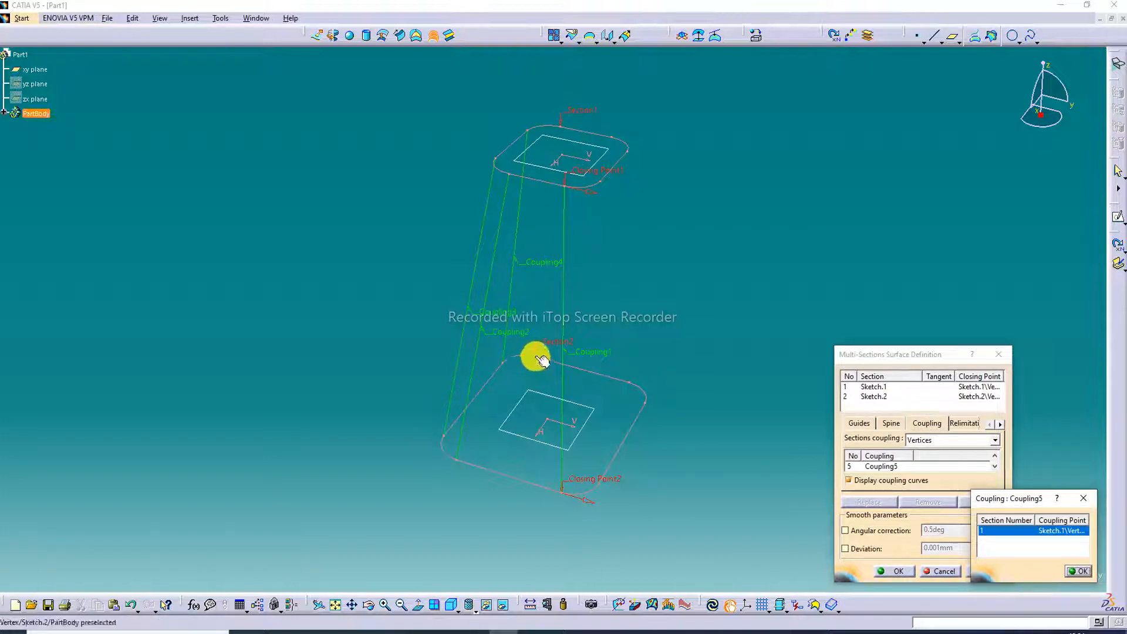
Step: Couple the last three pairs of matching corner vertices on the two sections and create the multi-sections surface
left_click(611, 139)
left_click(632, 384)
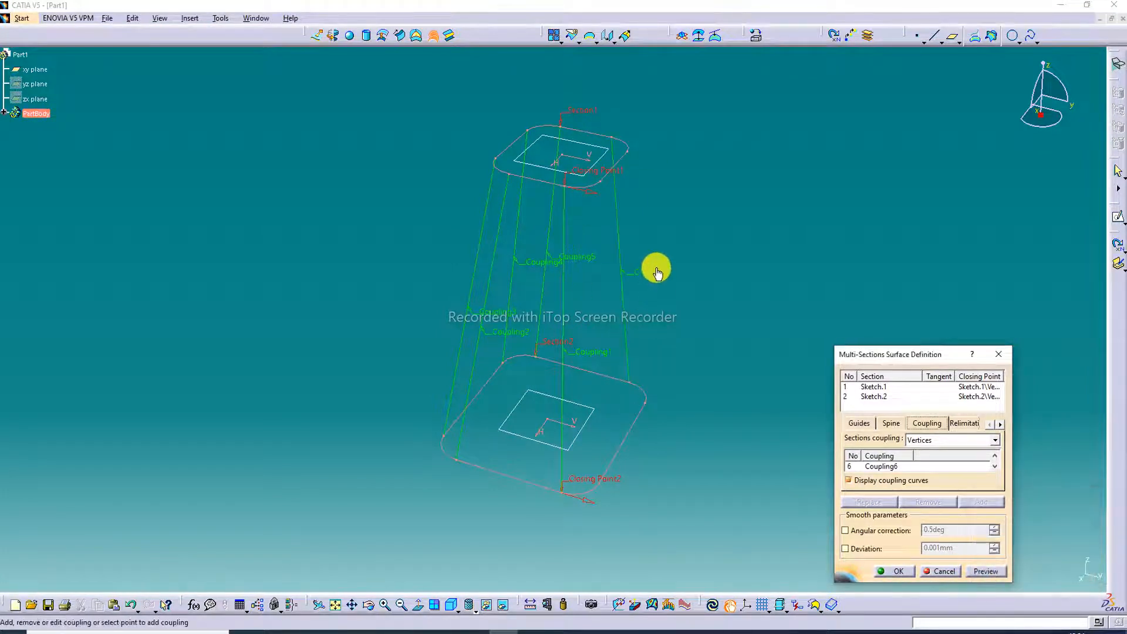
left_click(628, 151)
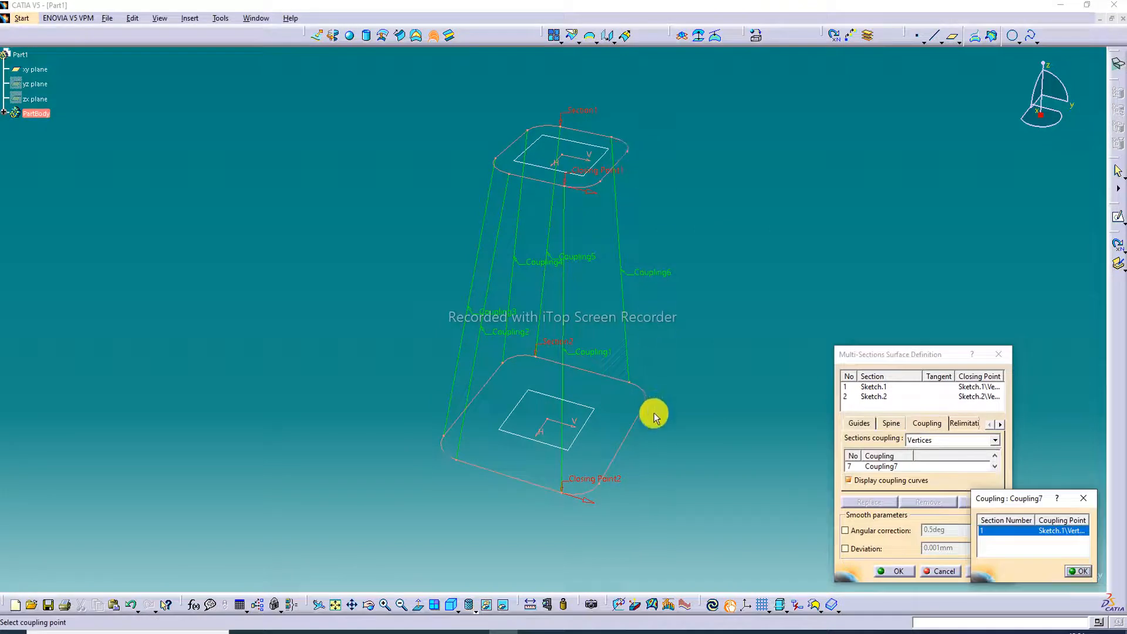
left_click(646, 402)
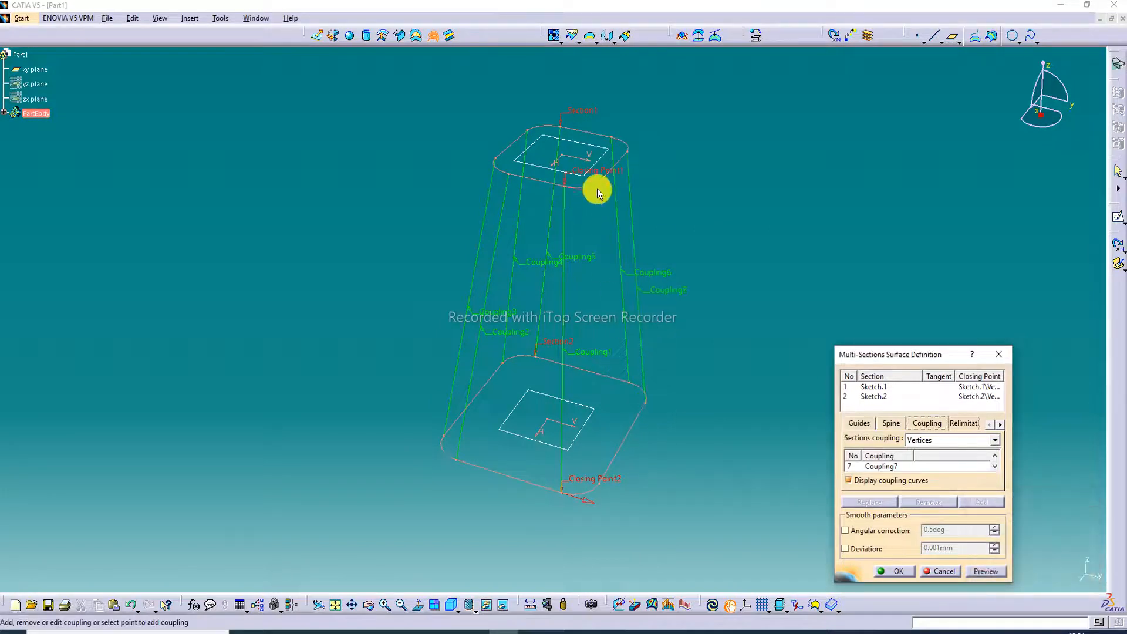
left_click(599, 183)
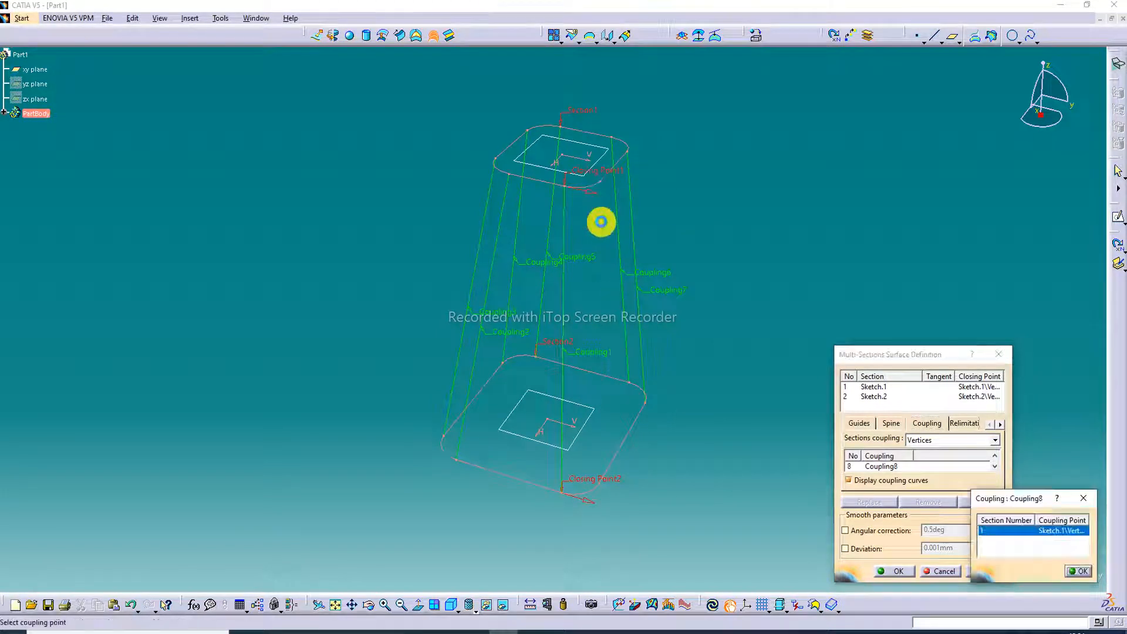
left_click(606, 486)
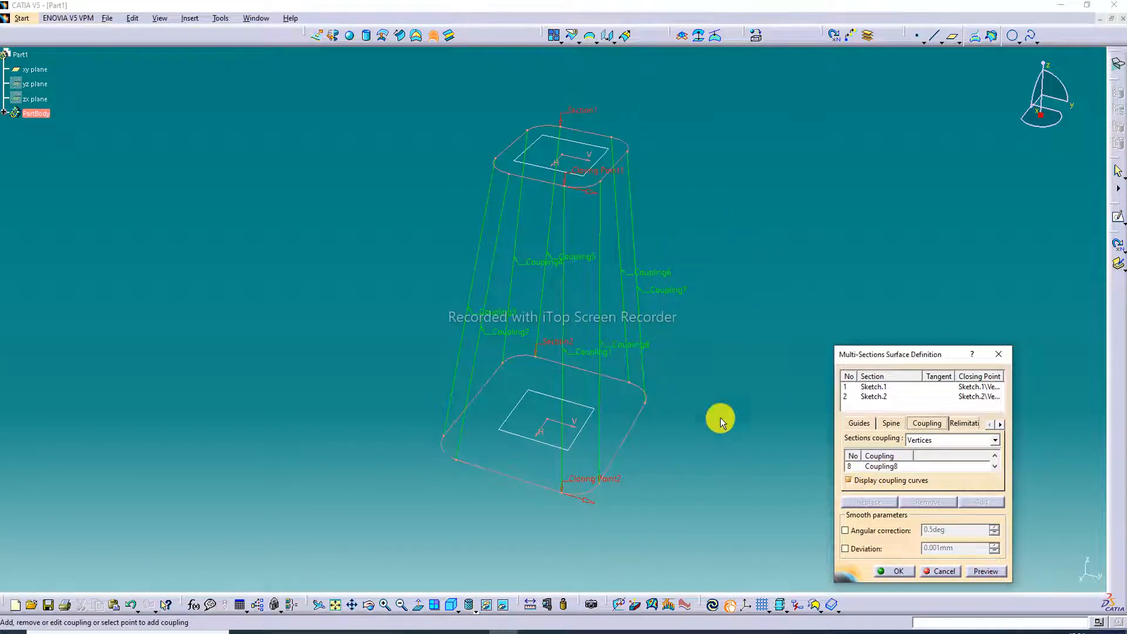
left_click(988, 571)
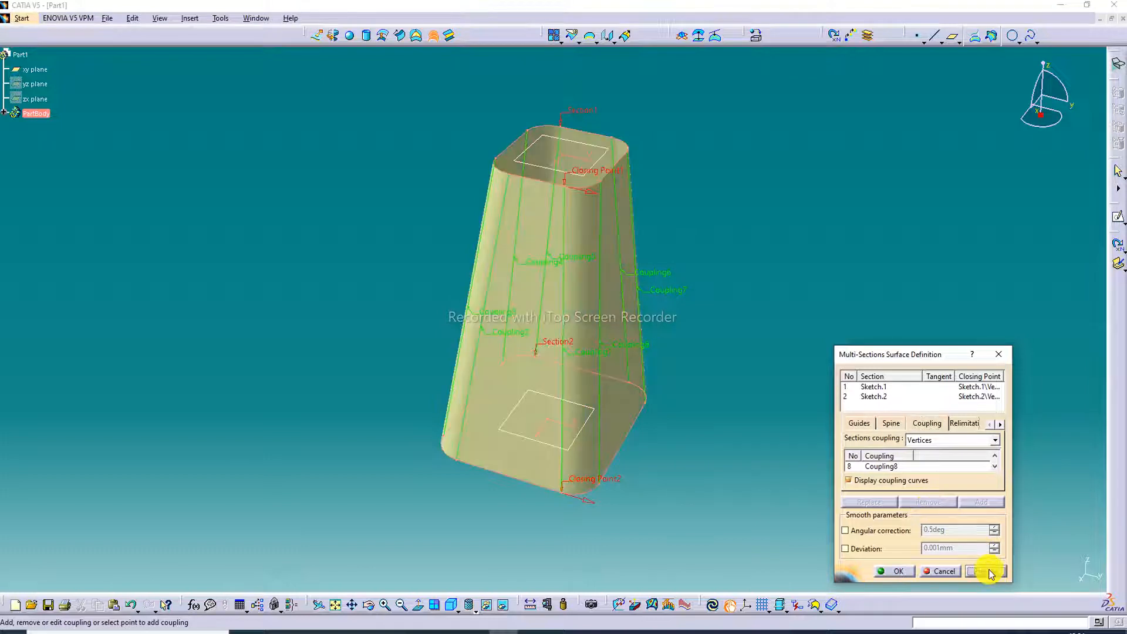
left_click(903, 572)
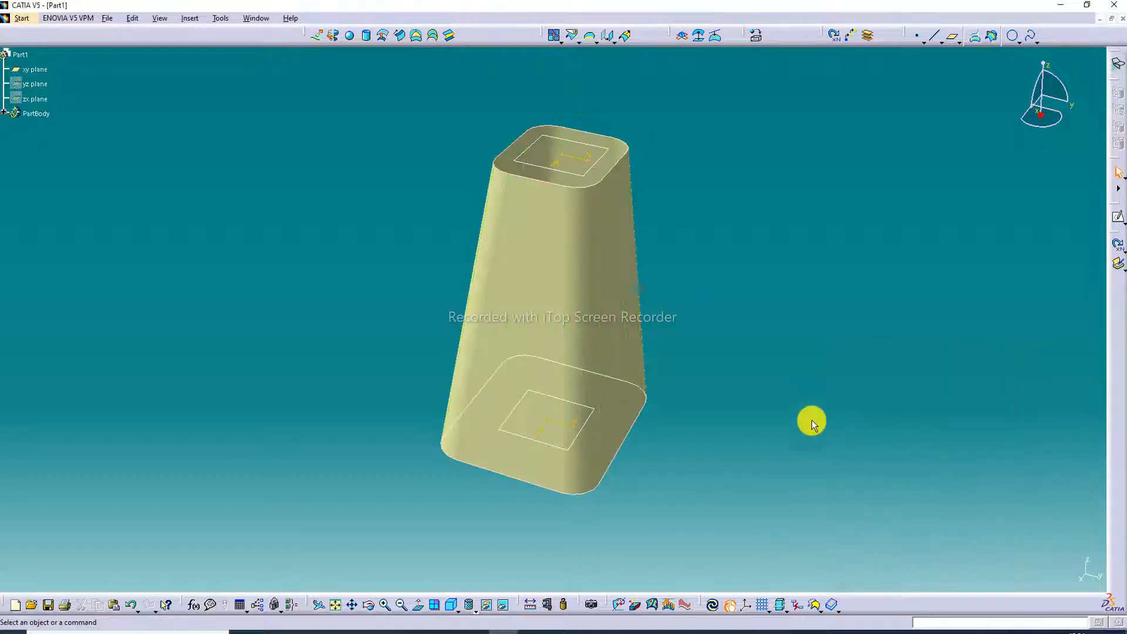
Step: Switch to the Generative Sheetmetal Design workbench and create sheet metal parameters with 2 mm thickness and 4 mm default bend radius
left_click(22, 18)
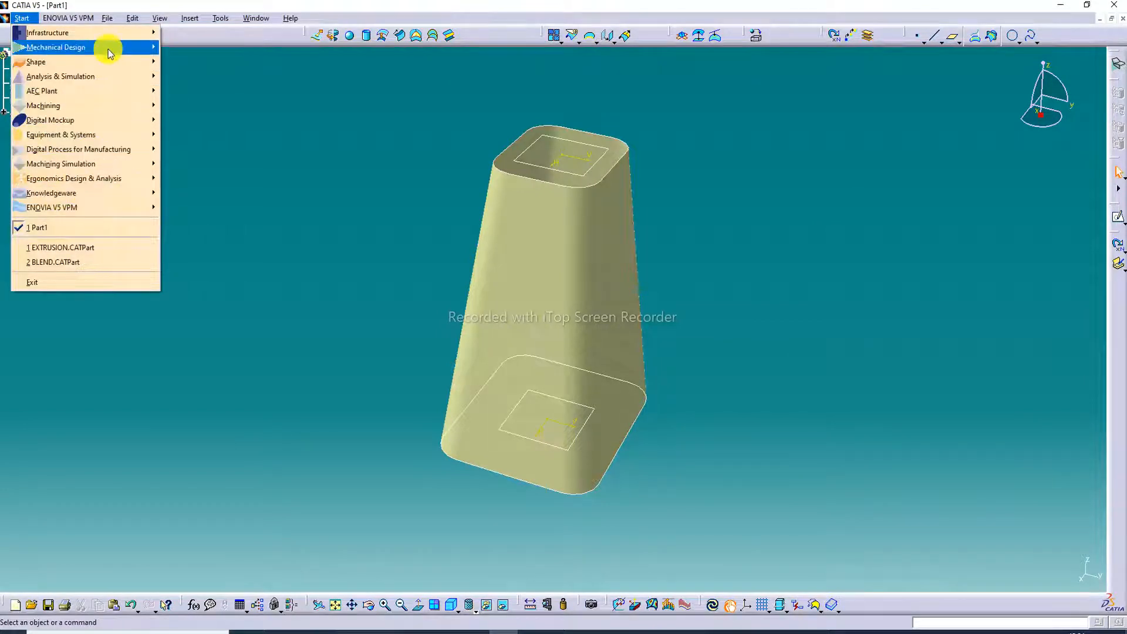
mouse_move(109, 53)
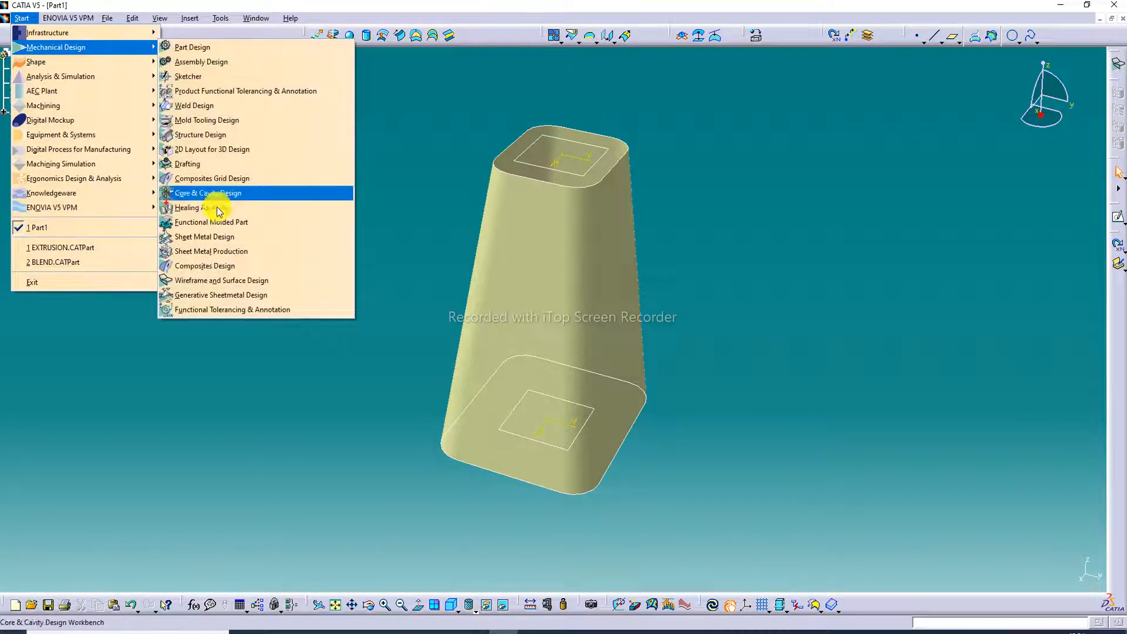
left_click(263, 296)
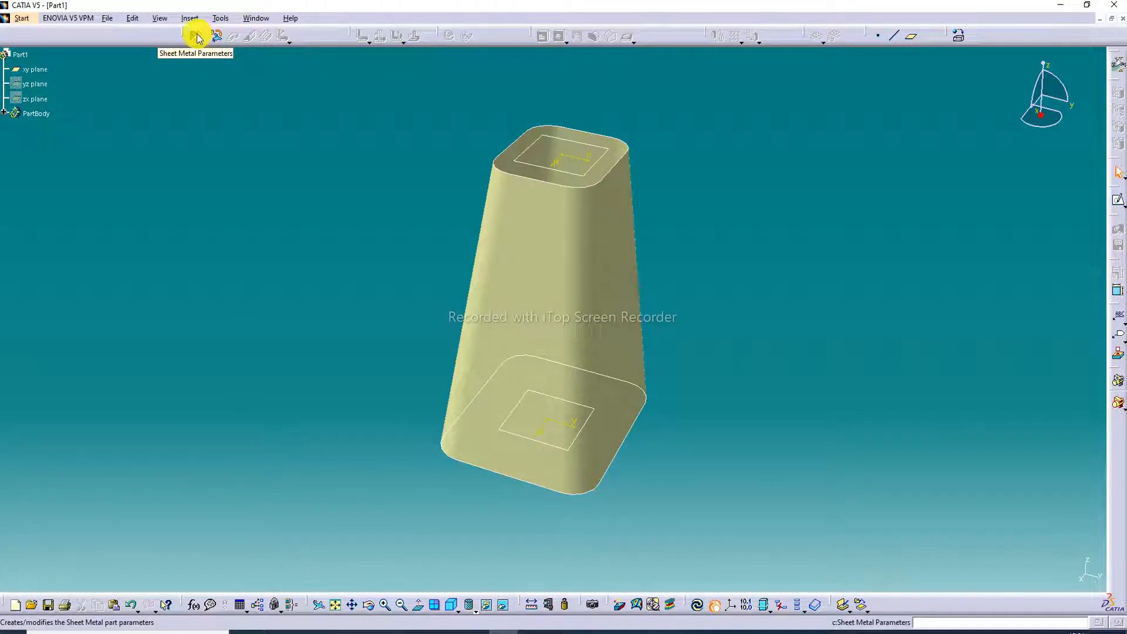
left_click(196, 37)
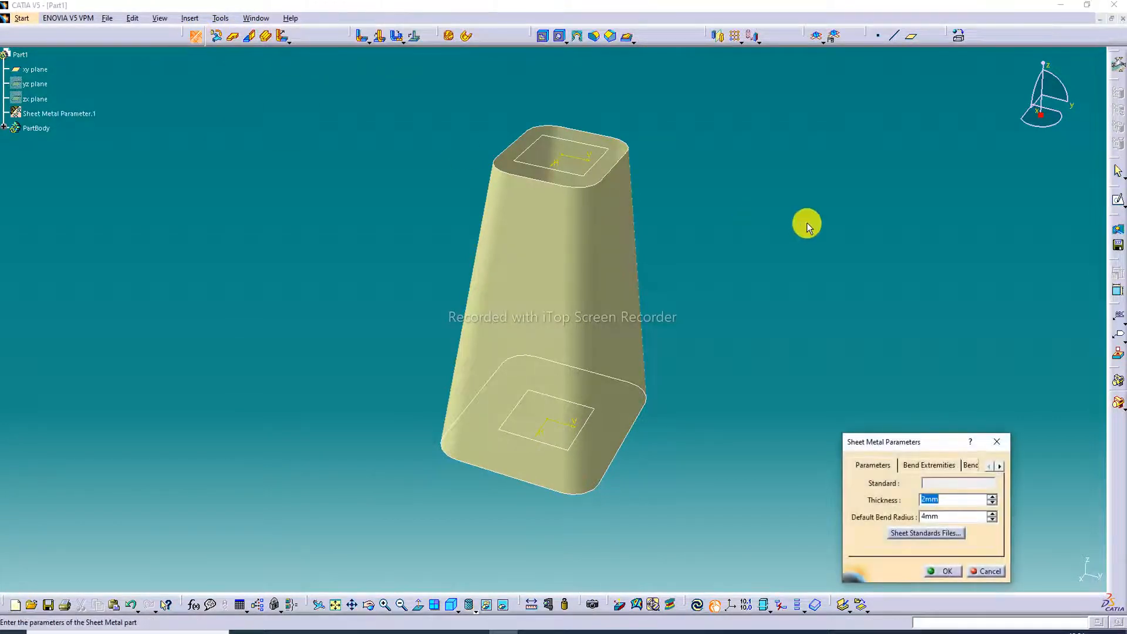
left_click(947, 571)
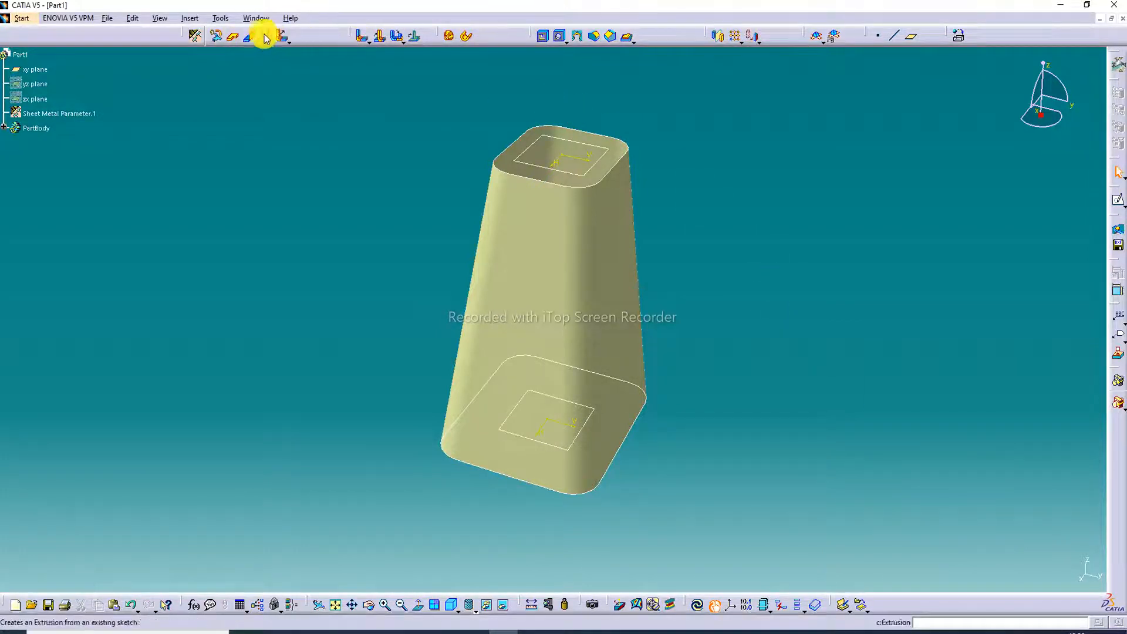
Step: Start a Surfacic Hopper with the multi-sections surface as its input surface
left_click(450, 37)
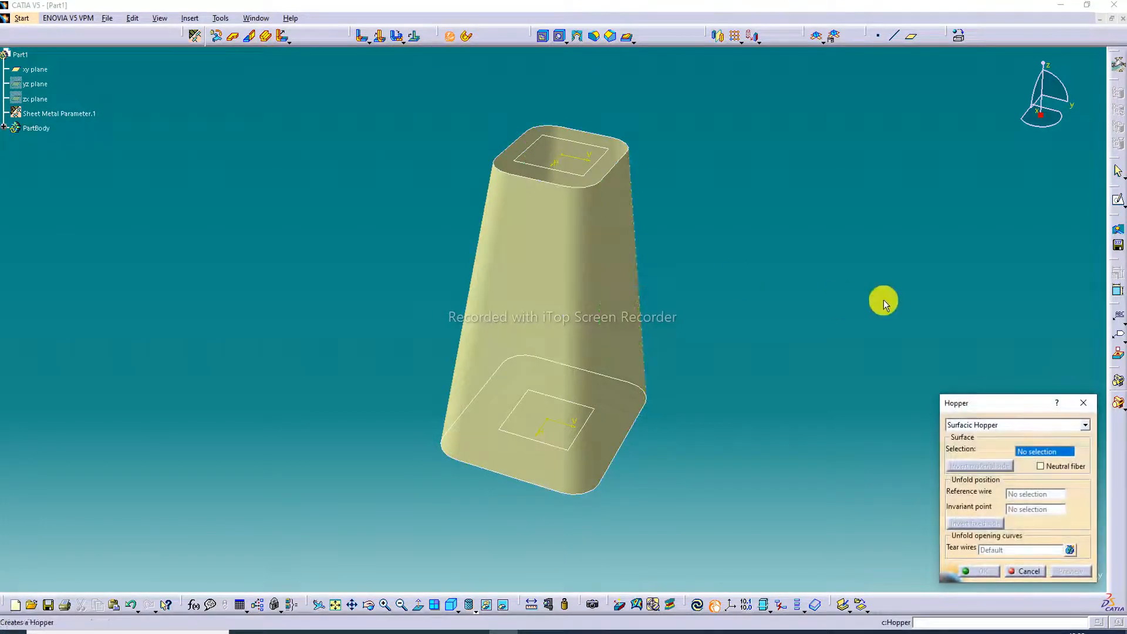
left_click(1011, 428)
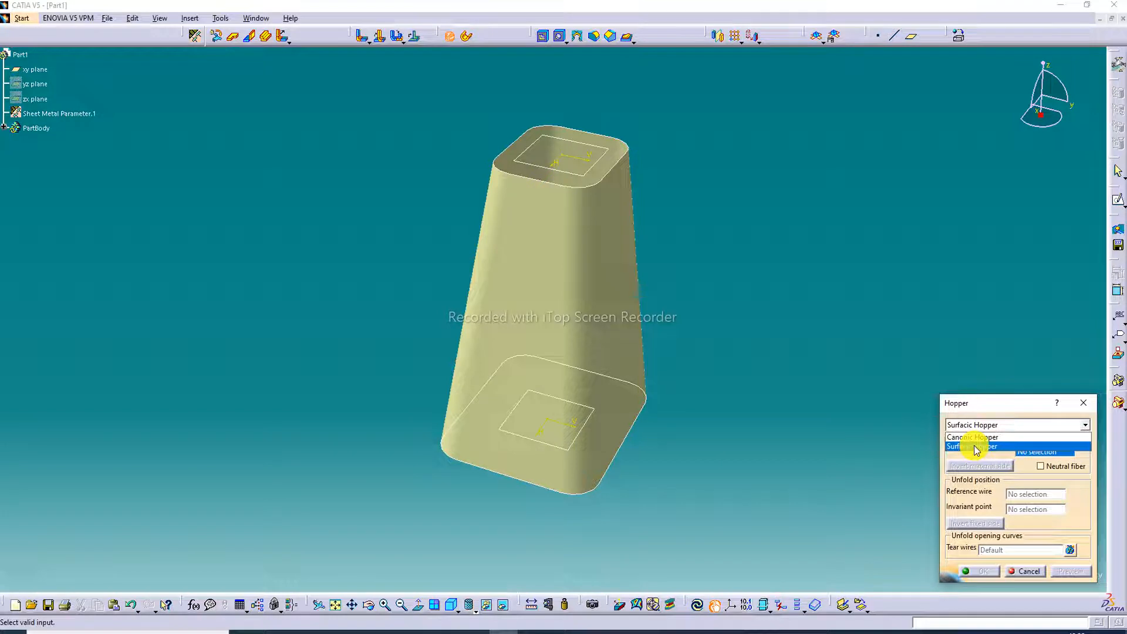
left_click(976, 447)
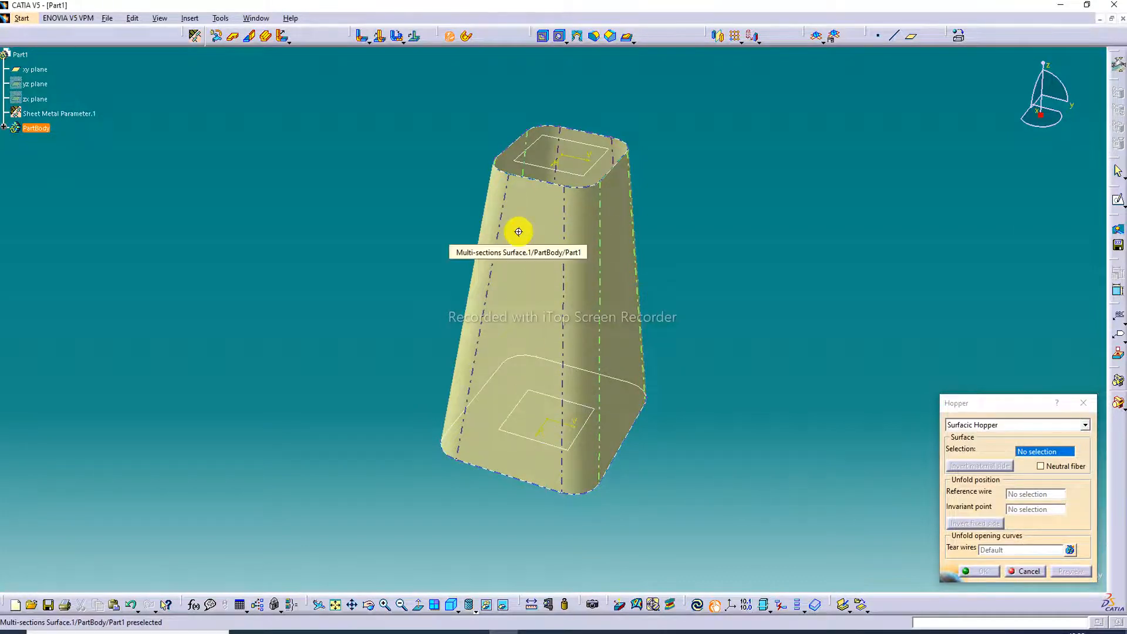
middle_click_drag(518, 231, 524, 282)
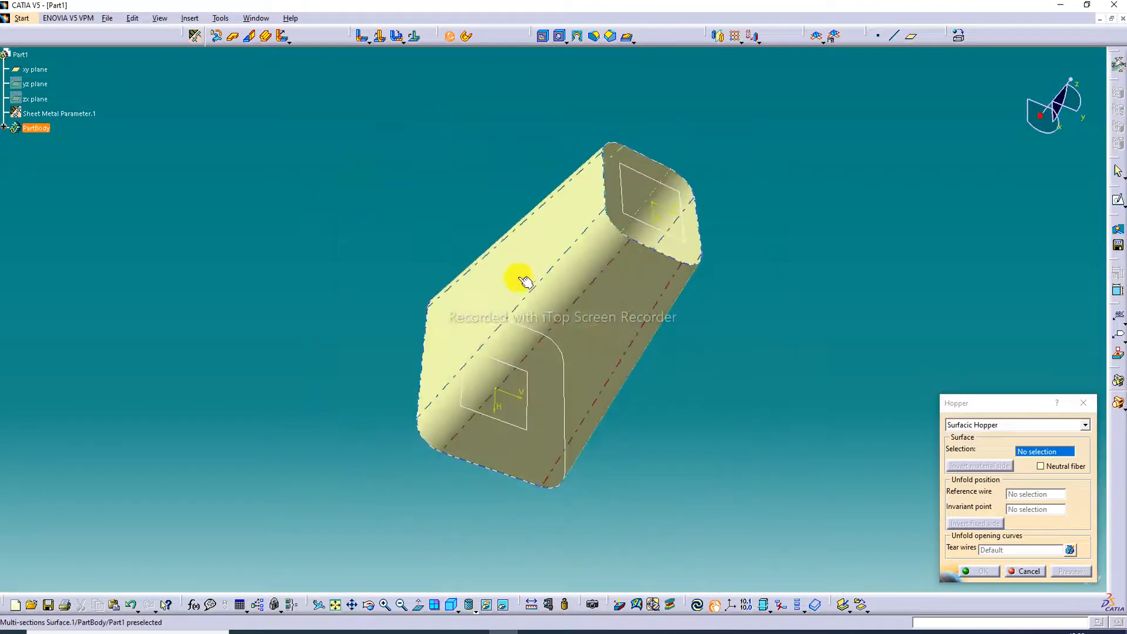
left_click(565, 290)
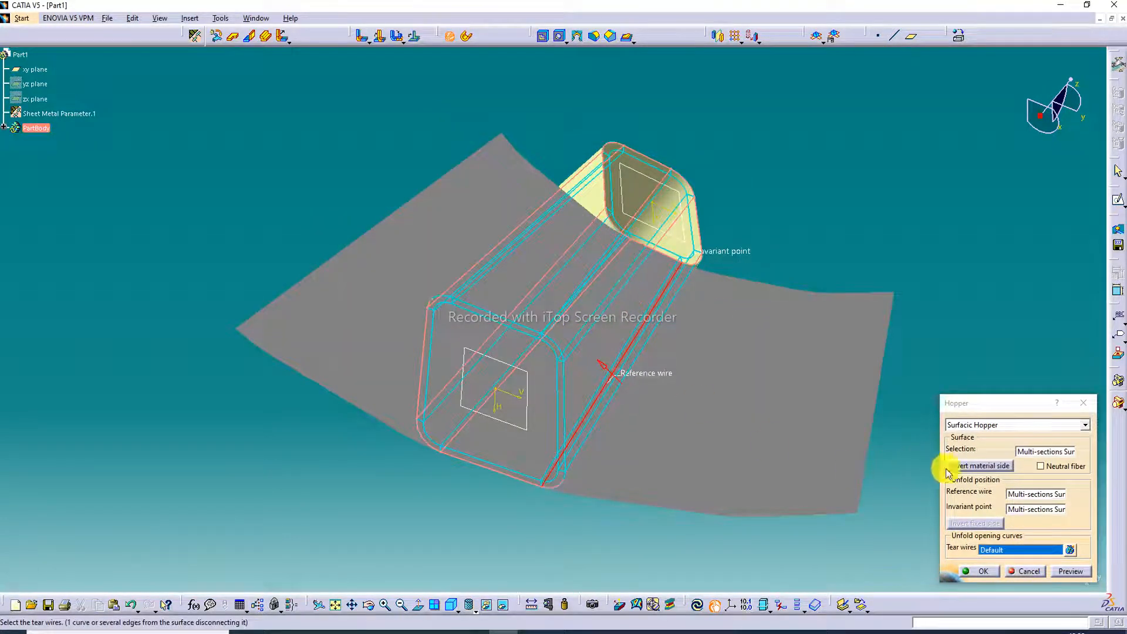
Step: Invert the hopper's material side to the outside of the surface and create the hopper with the default tear wire
left_click(988, 471)
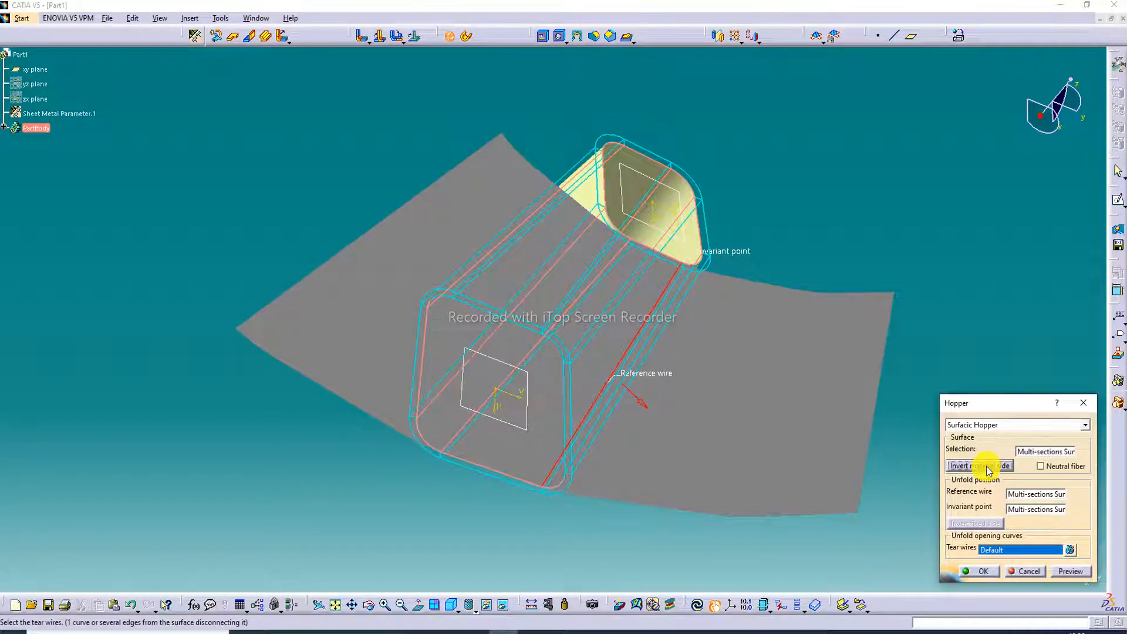
left_click(989, 471)
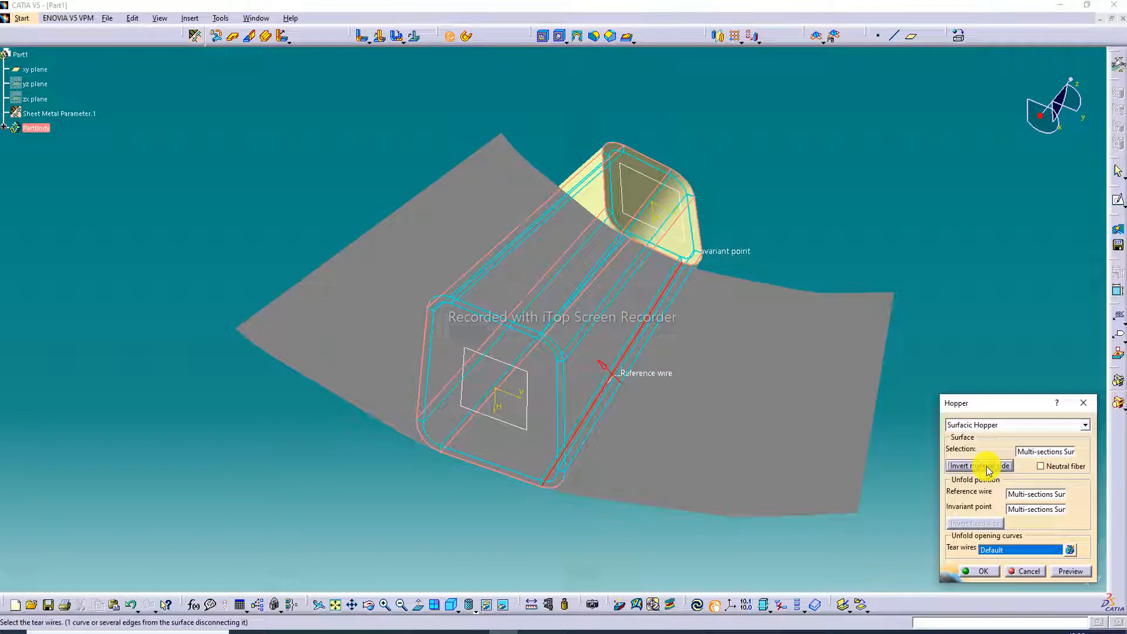
left_click(989, 470)
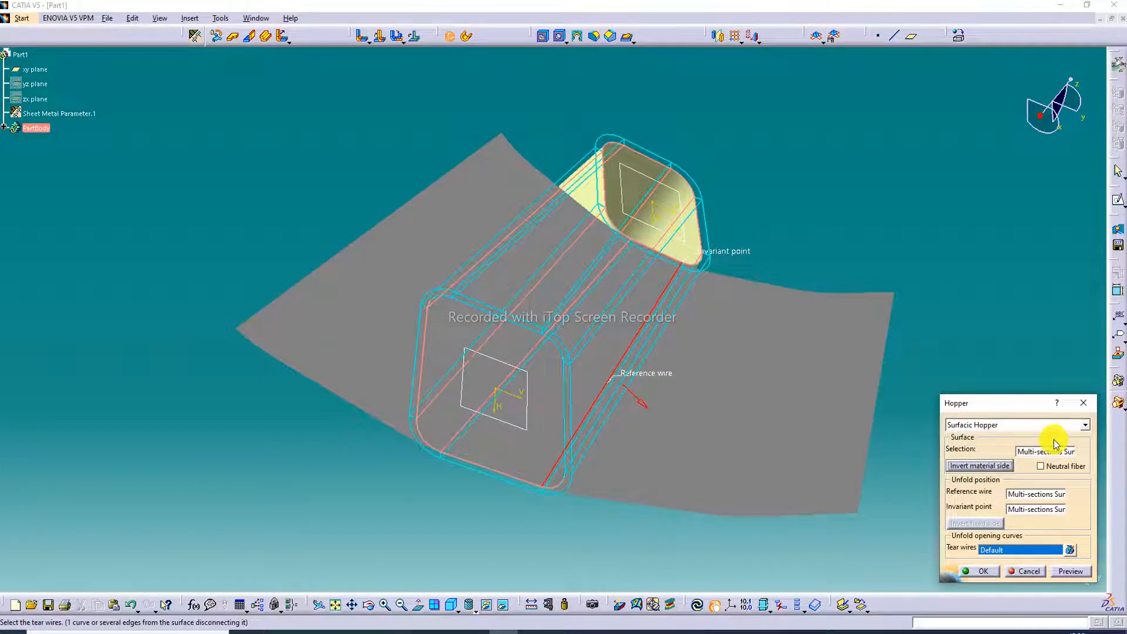
left_click(1070, 571)
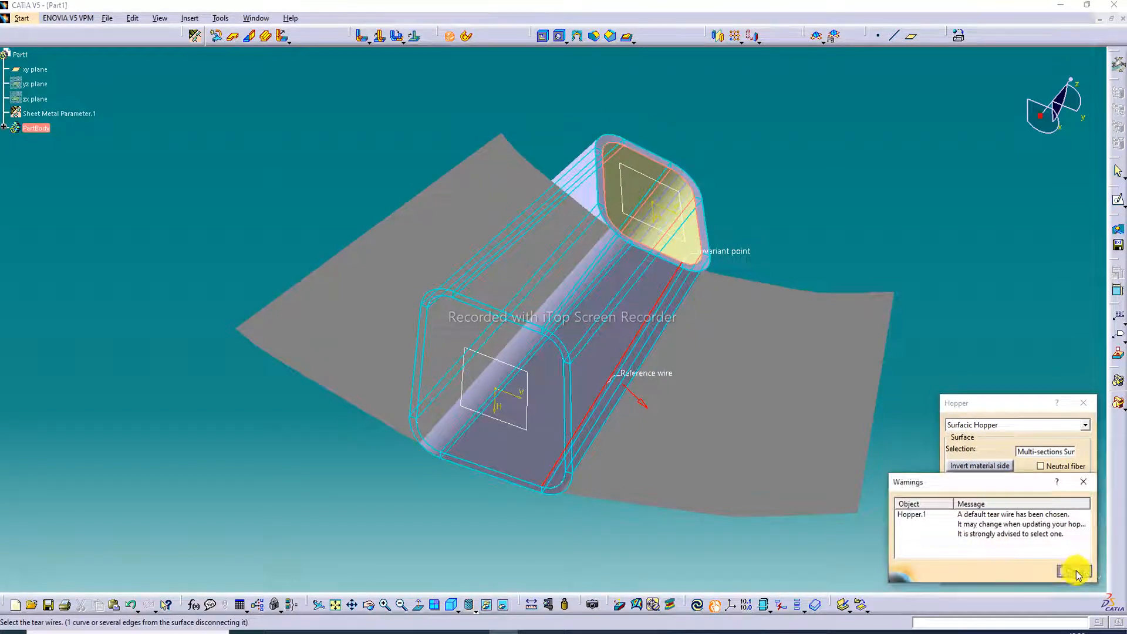
left_click(1076, 570)
left_click(991, 564)
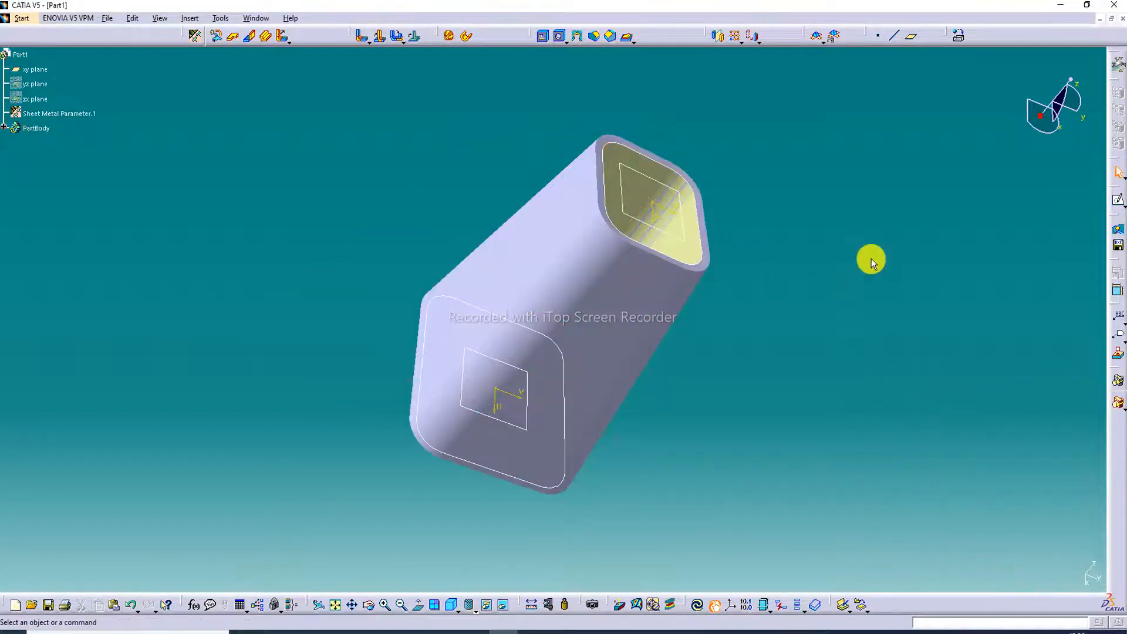
Step: Display the model shaded with edges and inspect the hopper from several sides
middle_click_drag(729, 171, 624, 166)
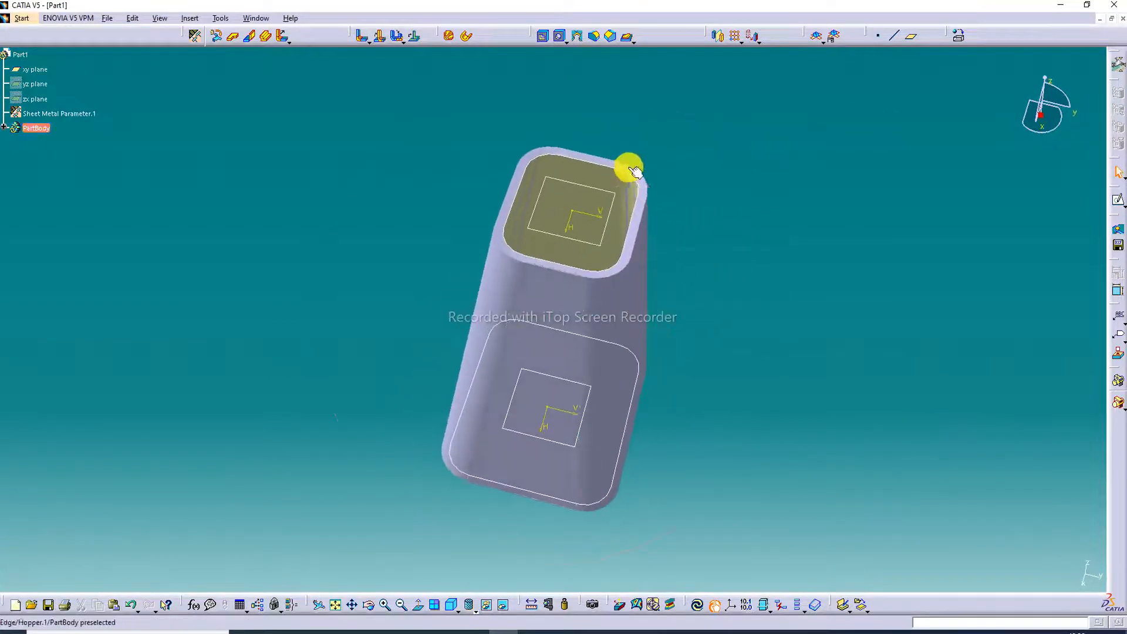
left_click(469, 605)
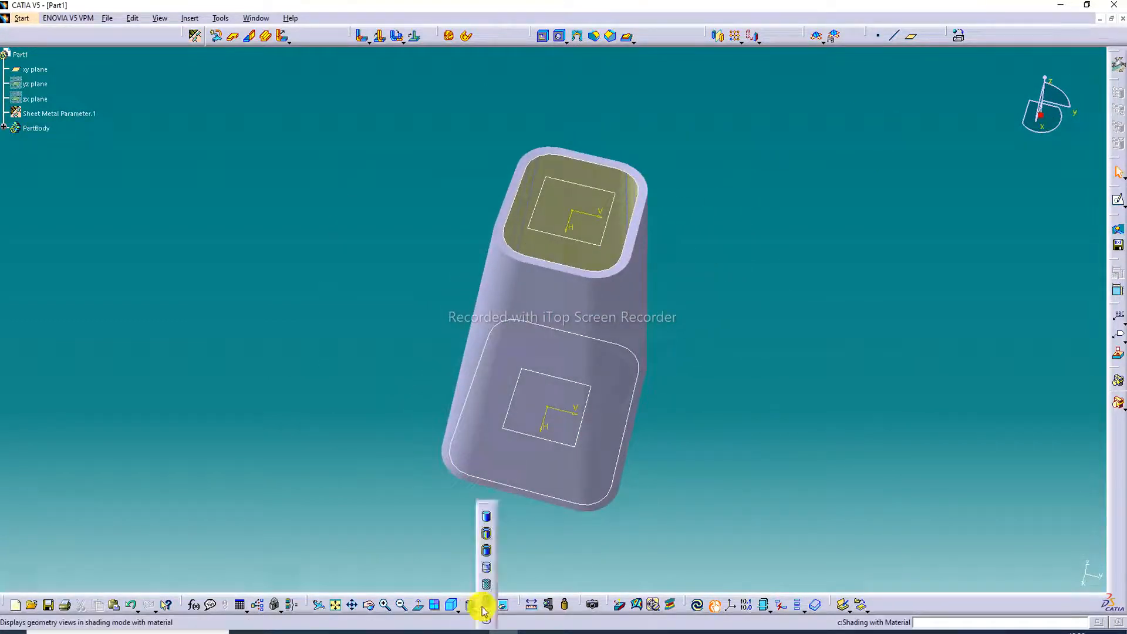
left_click(486, 532)
mouse_move(616, 335)
middle_mouse_down()
mouse_move(630, 339)
mouse_move(714, 106)
mouse_move(731, 146)
middle_mouse_up()
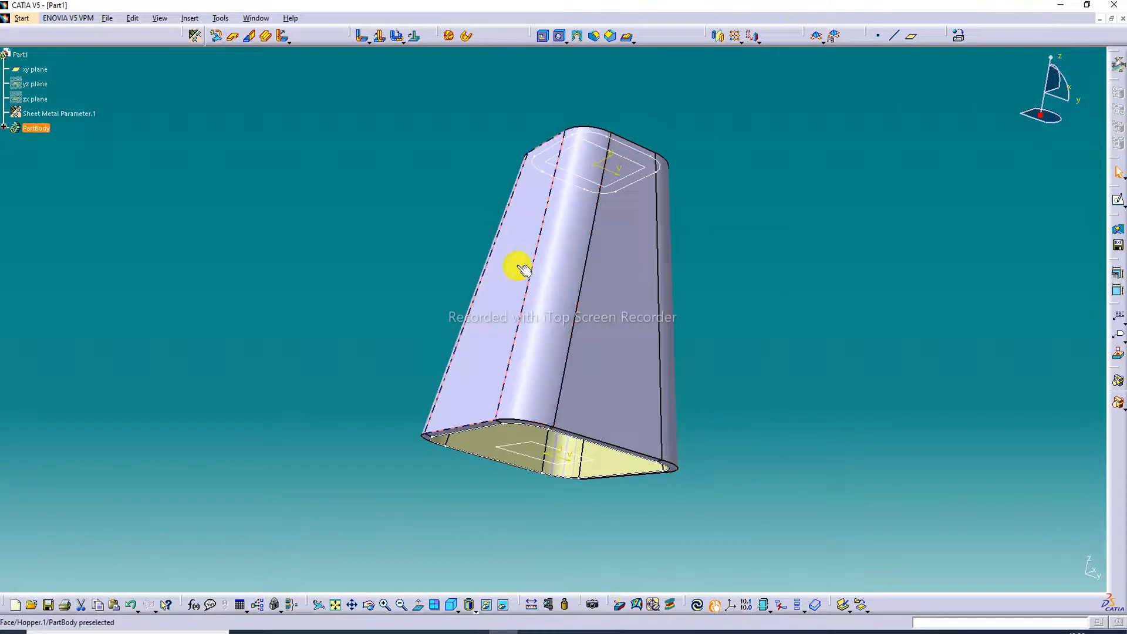
middle_click_drag(702, 222, 384, 297)
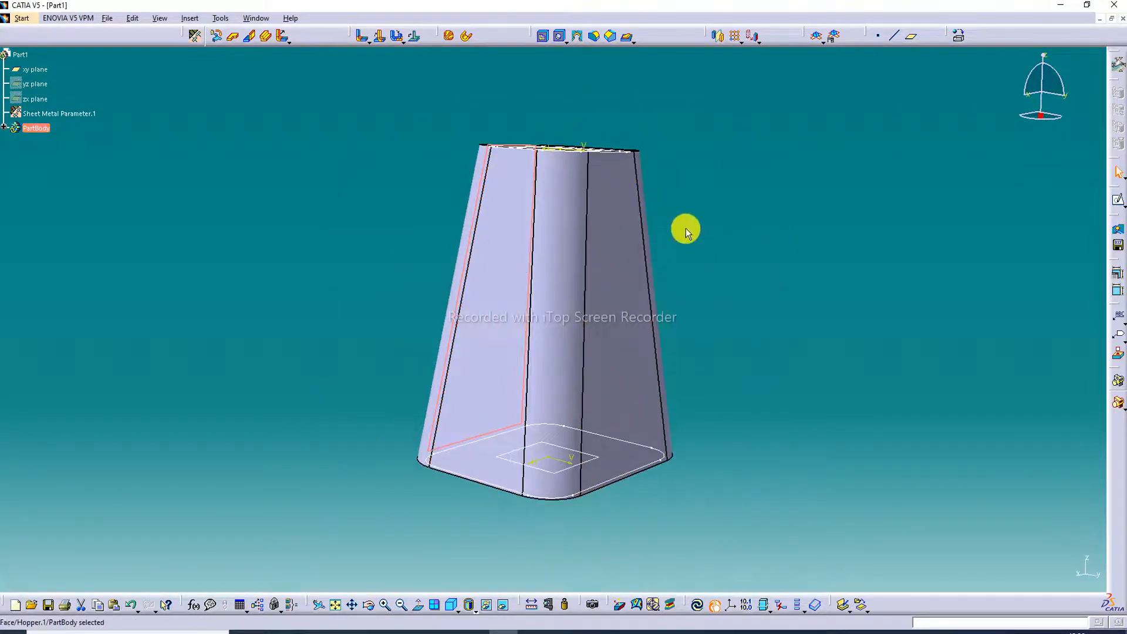
middle_click_drag(684, 226, 661, 198)
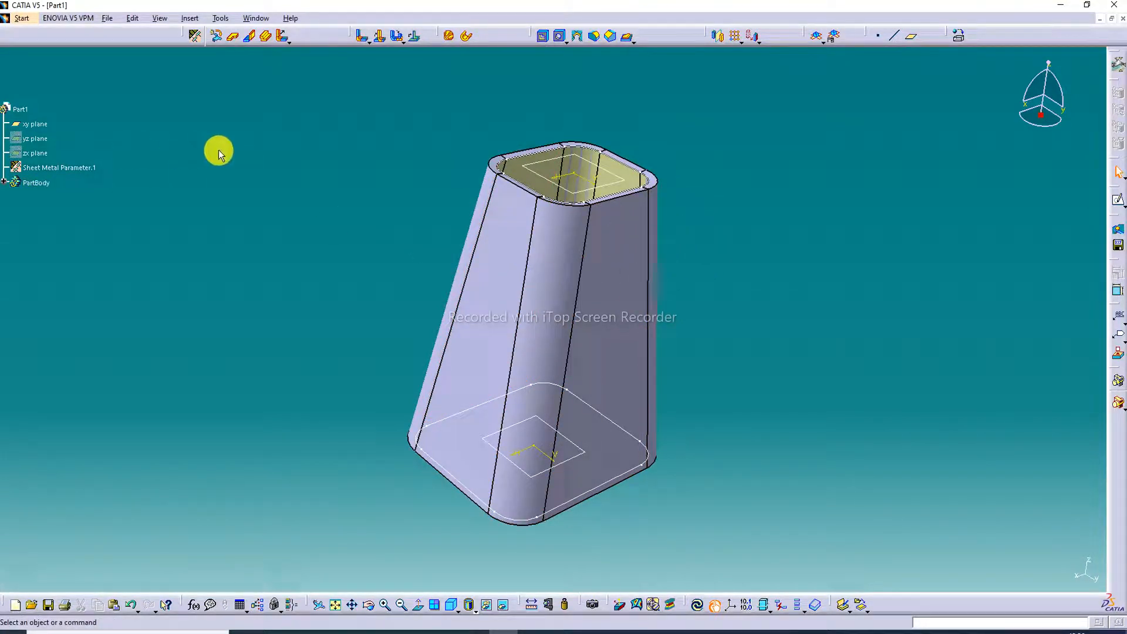
Step: Hide the multi-sections surface and the offset plane at the hopper's upper opening
scroll(189, 114, "down", 4)
left_click(4, 127)
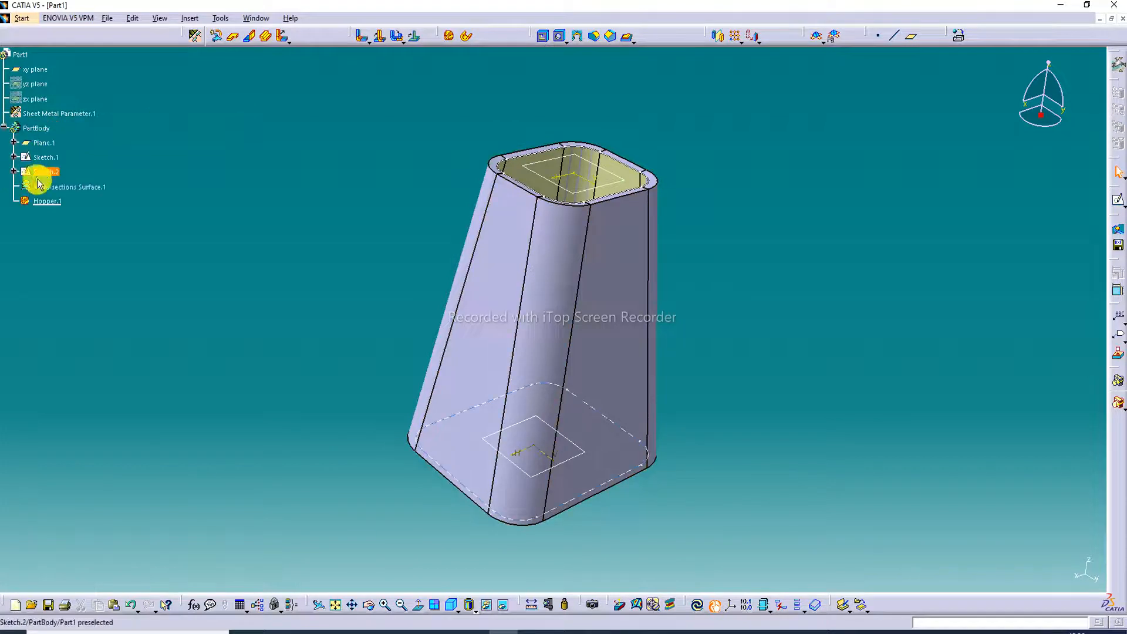
right_click(72, 189)
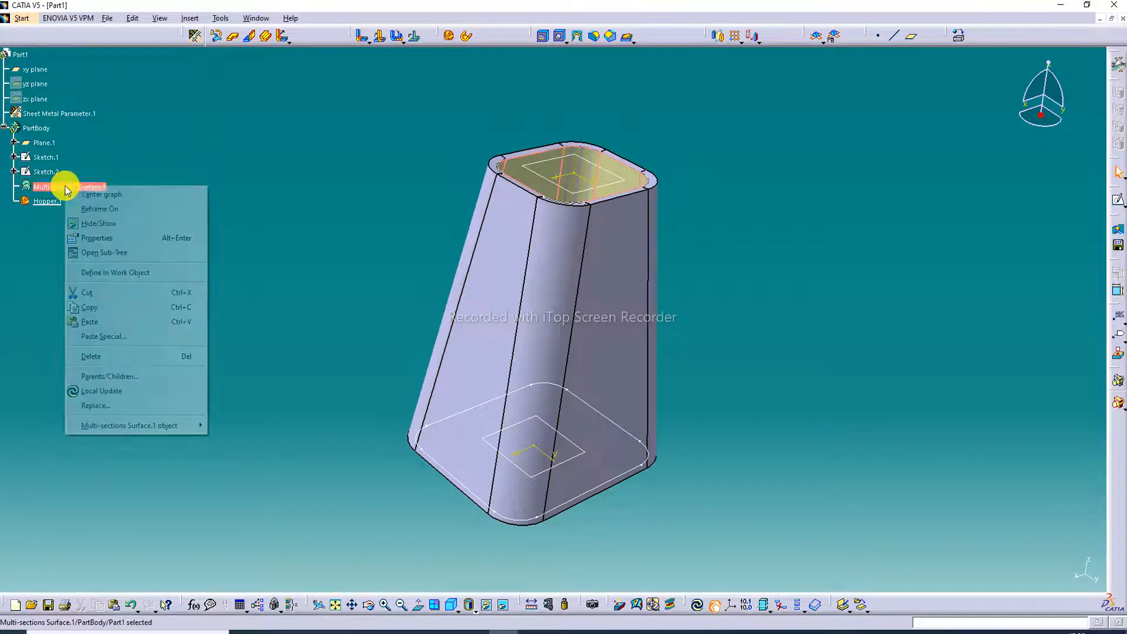
left_click(99, 228)
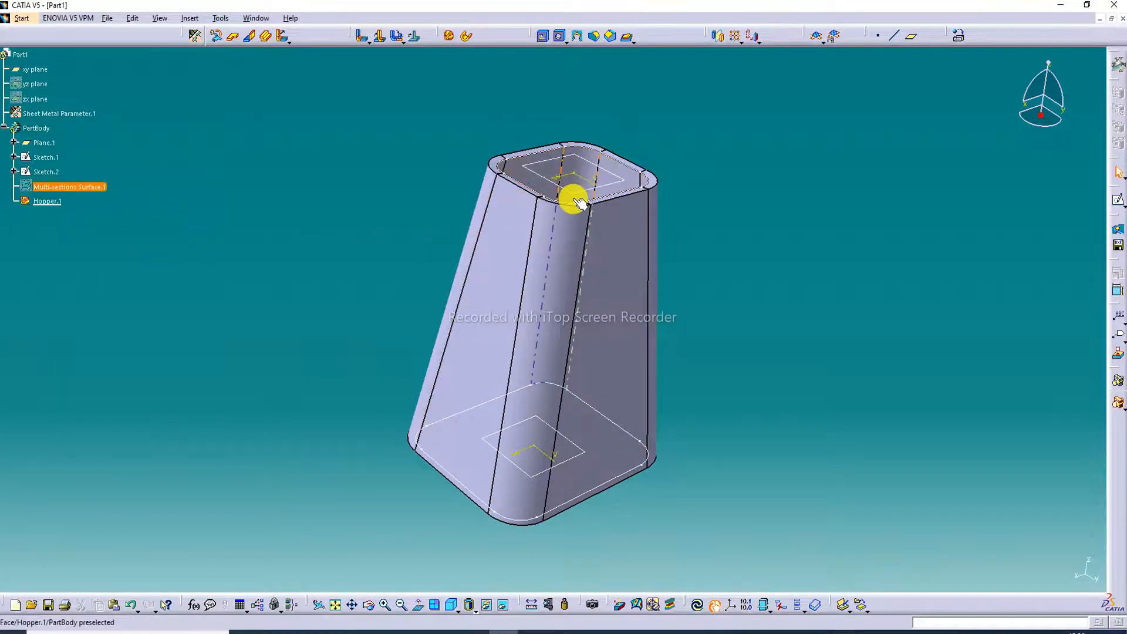
middle_click_drag(573, 199, 586, 221)
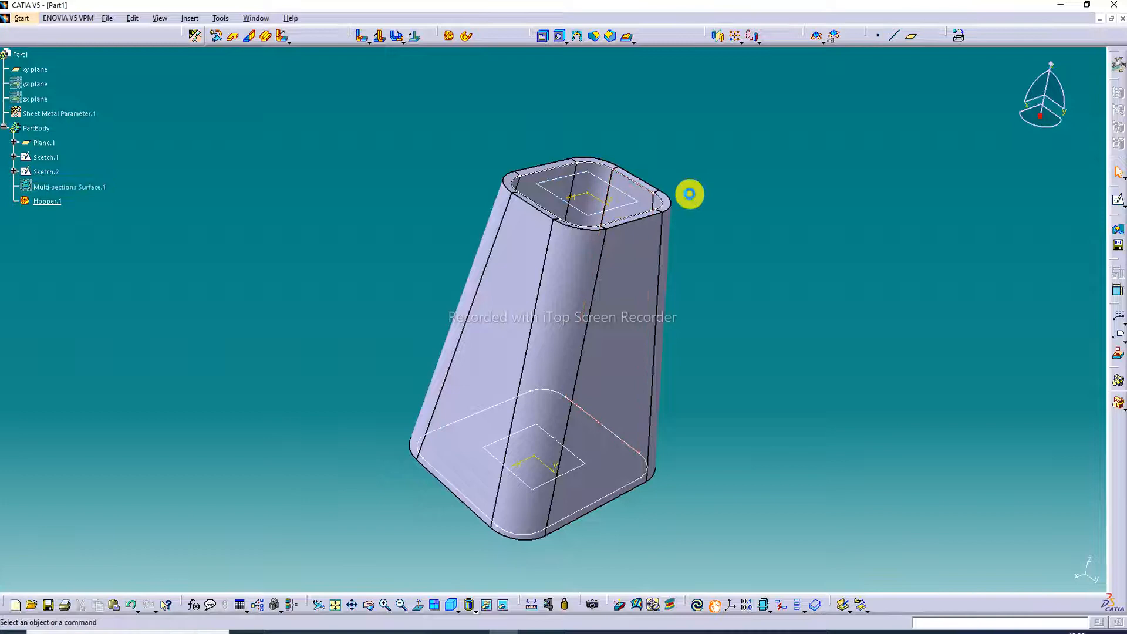
right_click(633, 205)
left_click(681, 246)
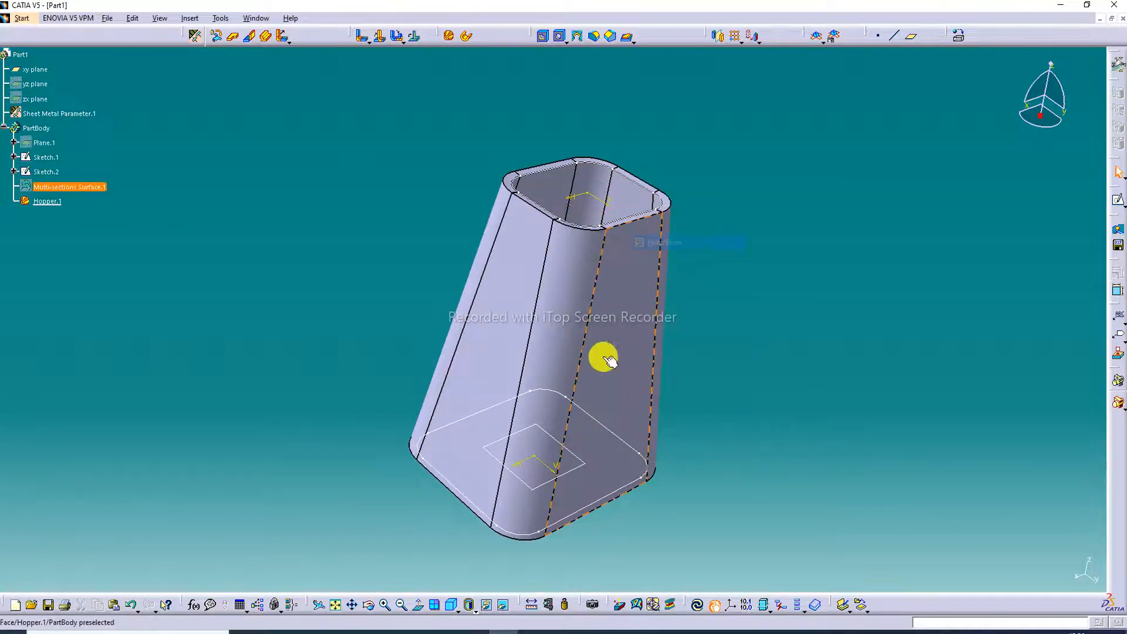
Step: Hide the two section sketches and the xy plane so only the hopper is displayed
right_click(610, 428)
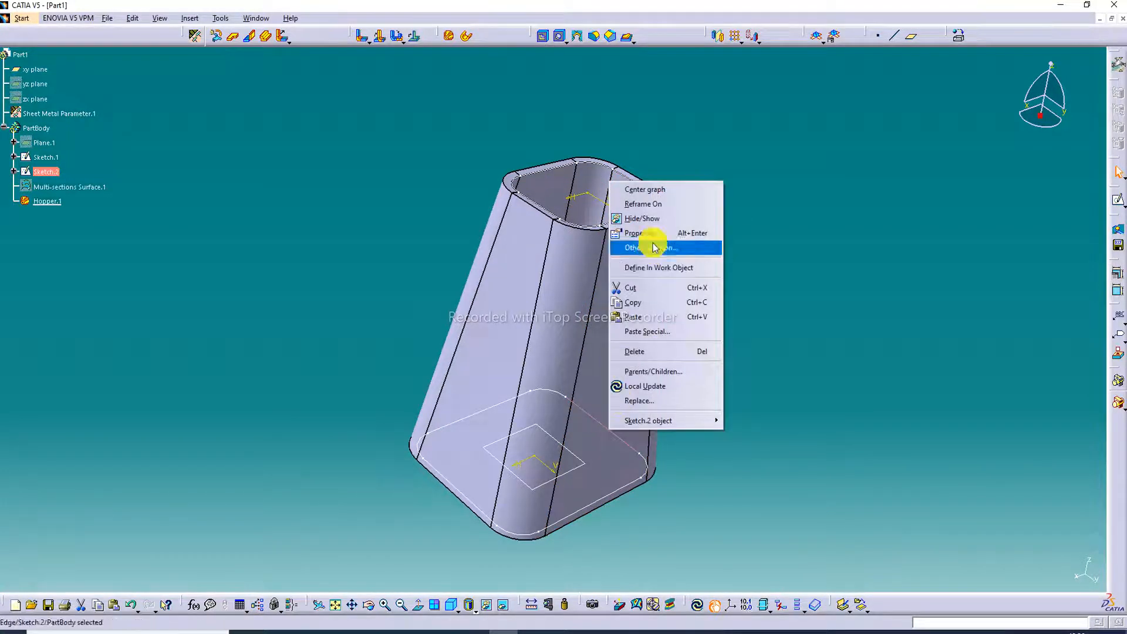
left_click(642, 219)
right_click(579, 473)
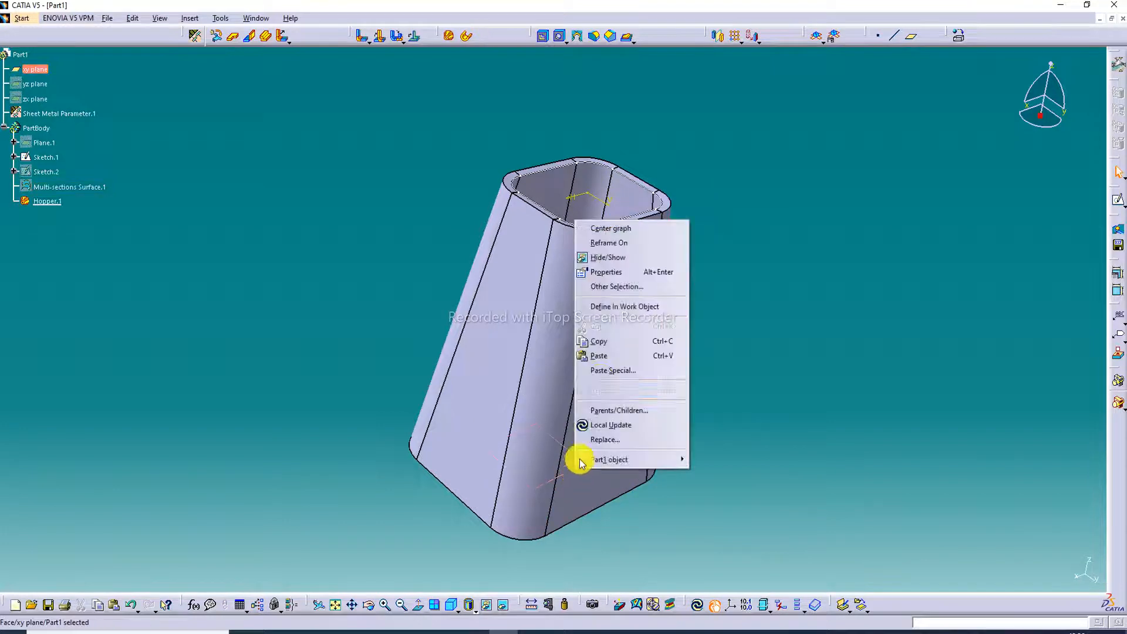
left_click(621, 256)
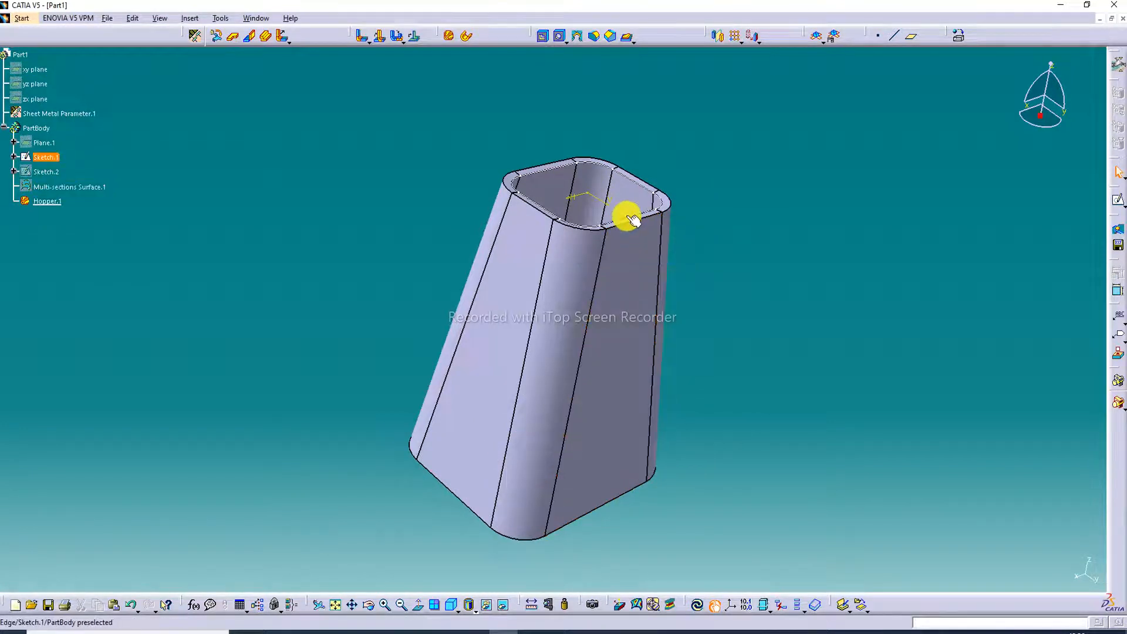
right_click(633, 218)
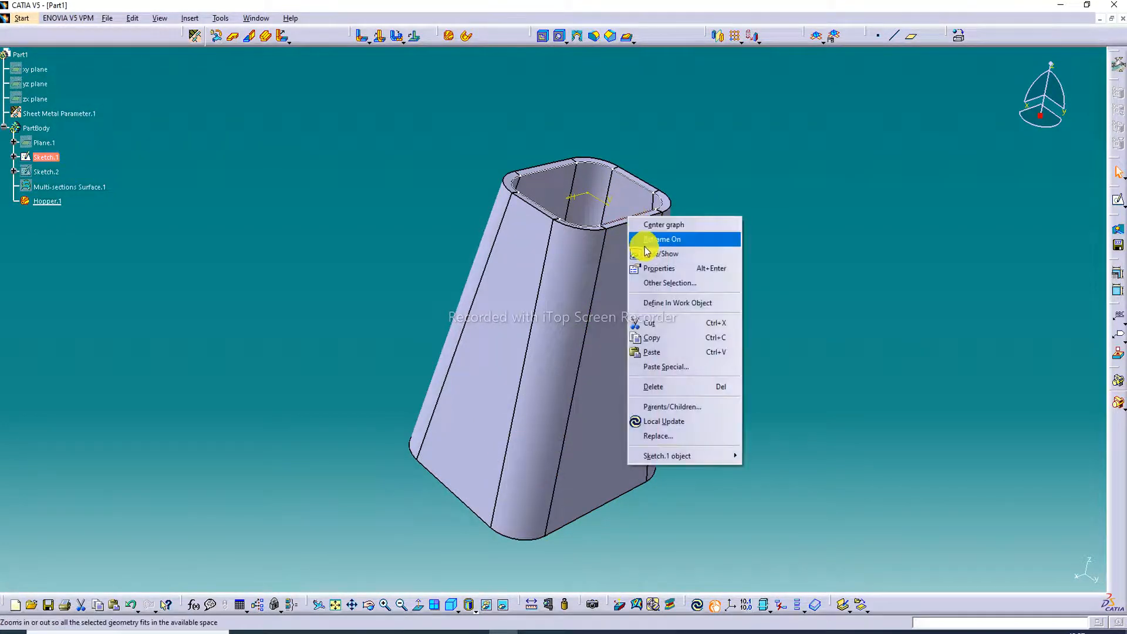
left_click(645, 237)
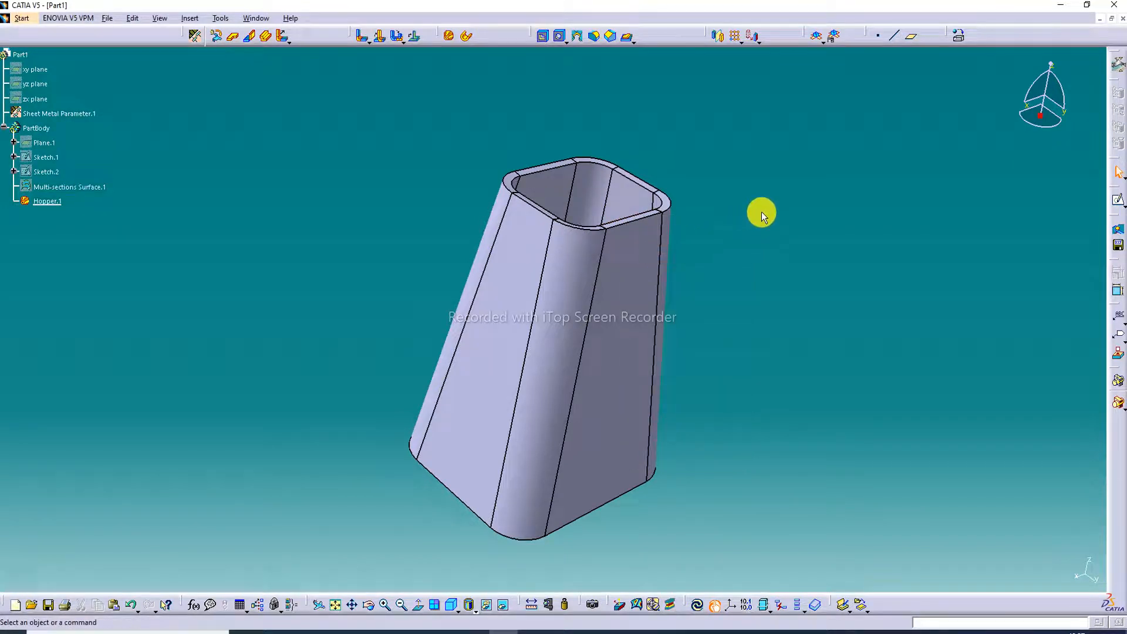
Step: Switch the display mode to shading with material, without edges
left_click(961, 38)
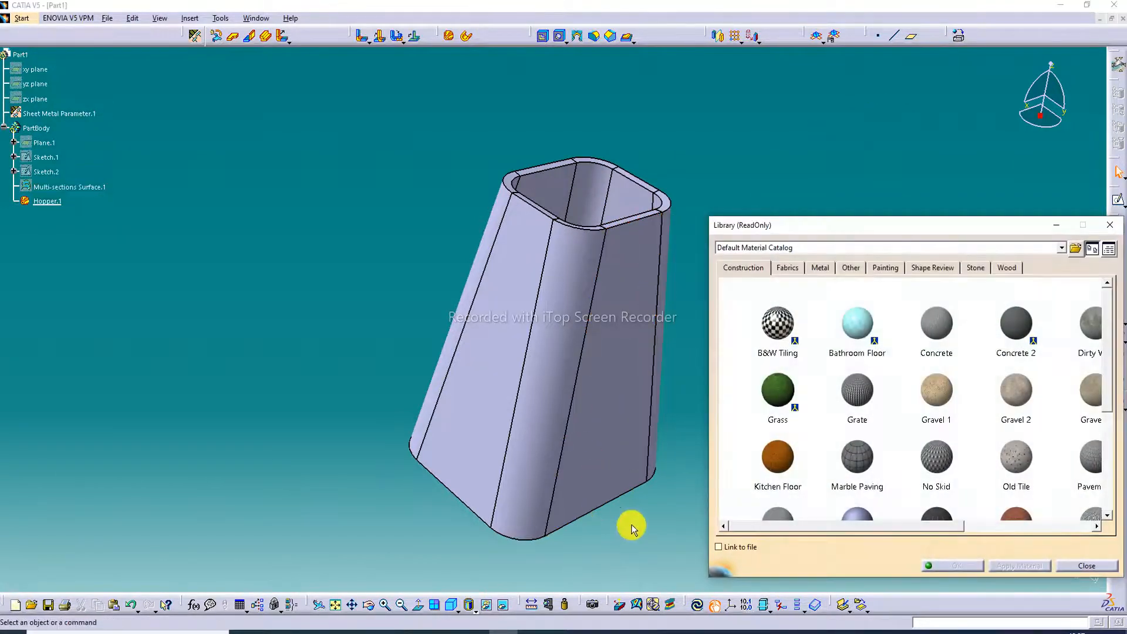
left_click(1109, 225)
left_click(477, 610)
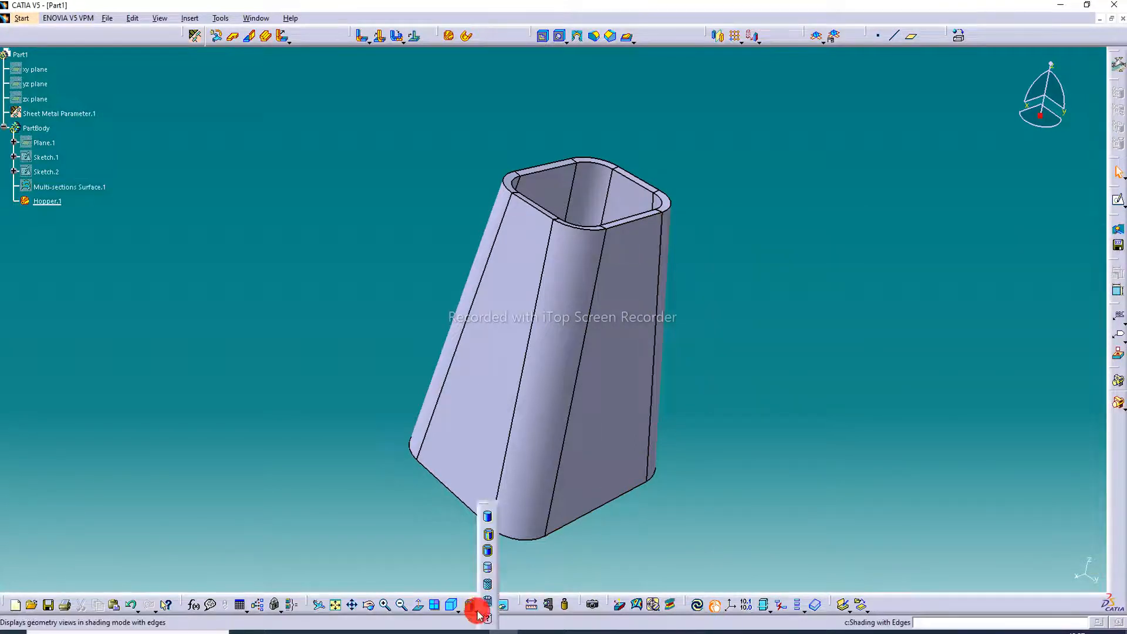
left_click(488, 585)
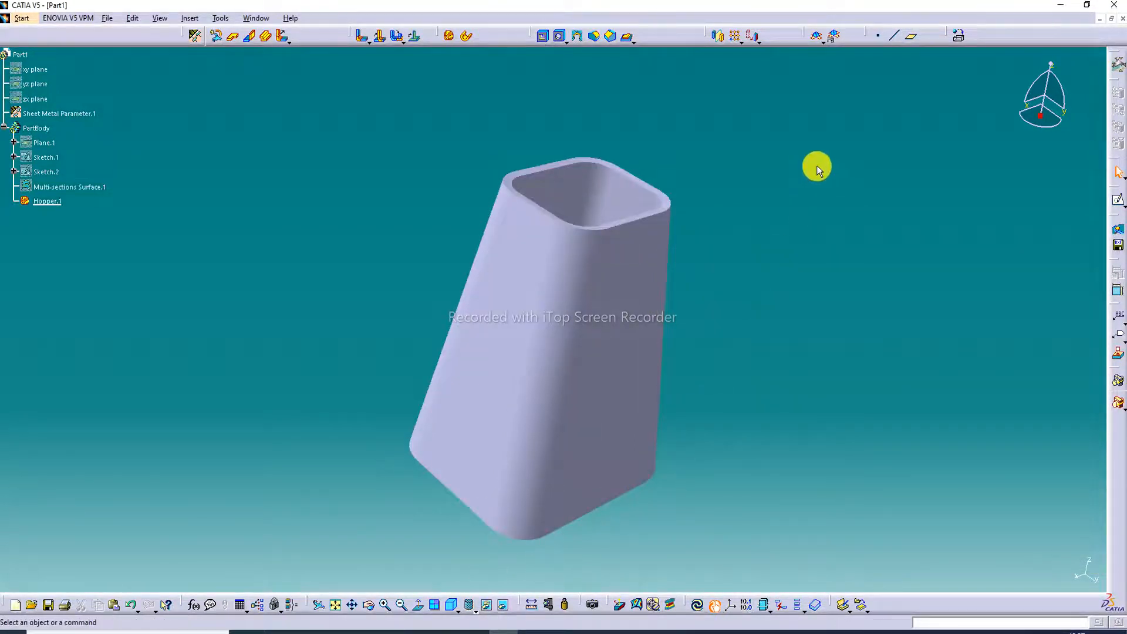
Step: Apply the Steel material from the Metal family of the default material catalog to the hopper's body
left_click(958, 36)
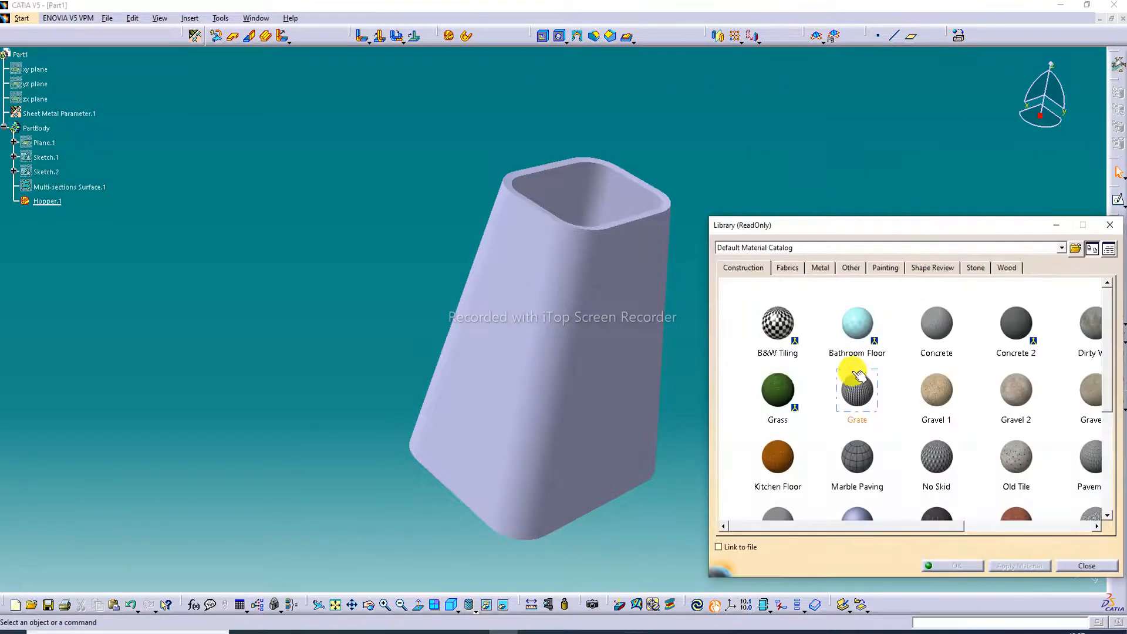
left_click(820, 267)
scroll(775, 479, "down", 3)
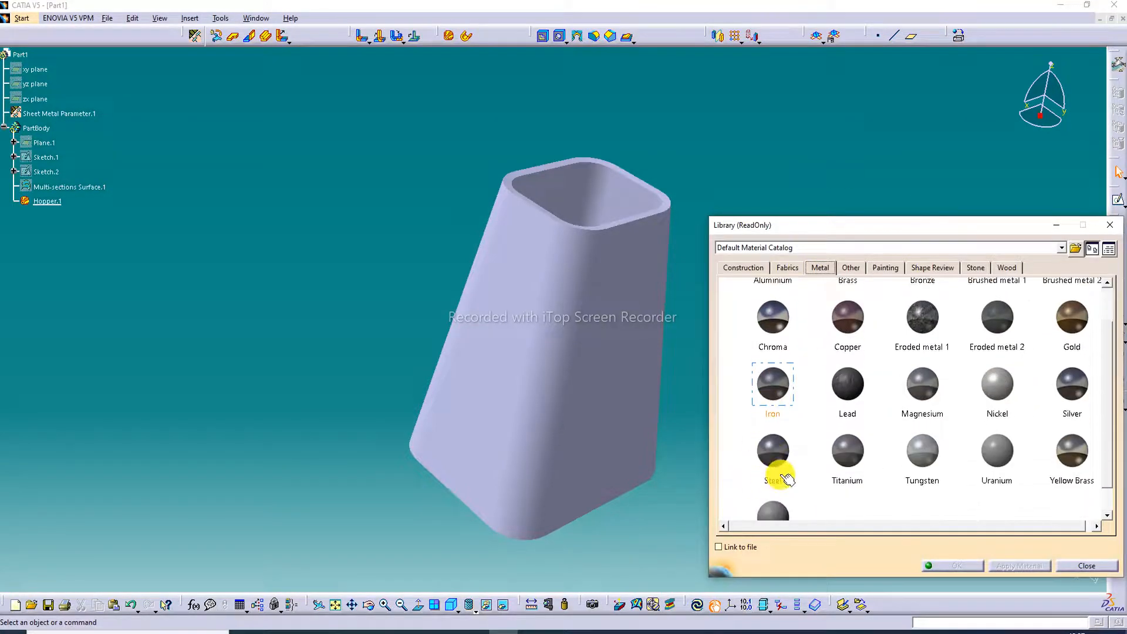
left_click(790, 400)
left_click_drag(792, 403, 625, 360)
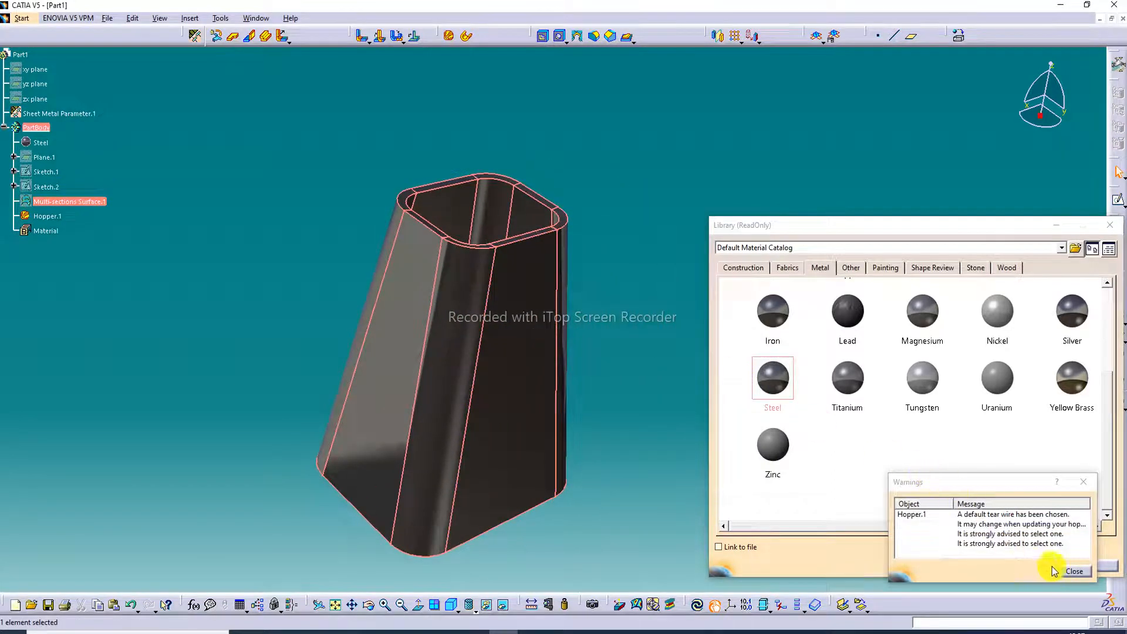
left_click(1074, 571)
left_click(967, 566)
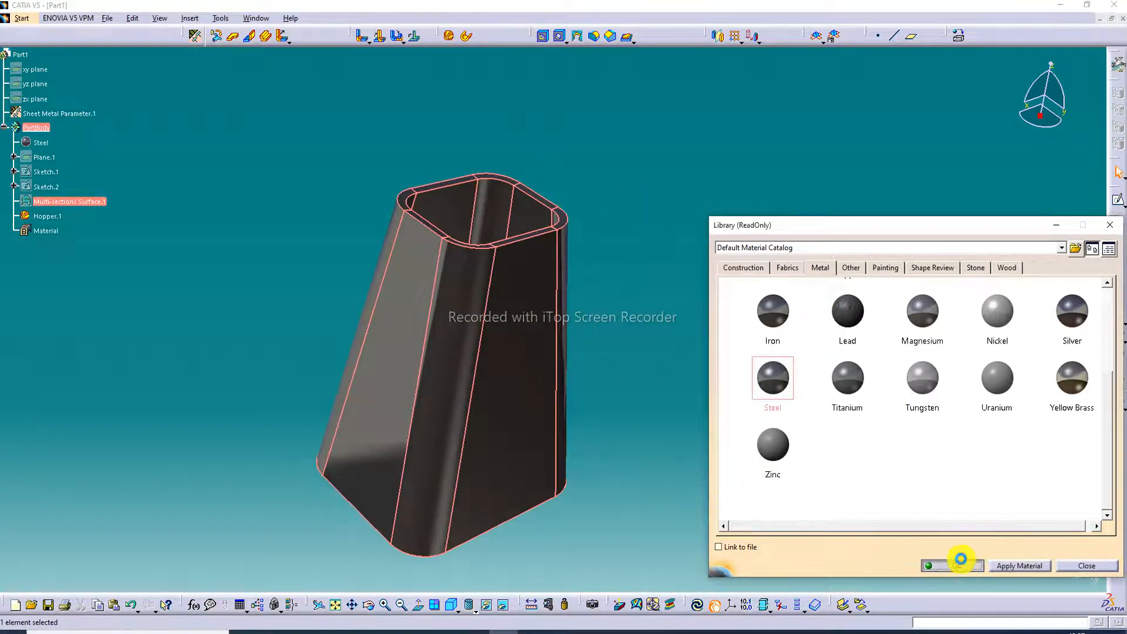
left_click(172, 159)
Step: Set the steel material's reflectivity to 1.00 and assign it the predefined Big place reflection image
double_click(41, 142)
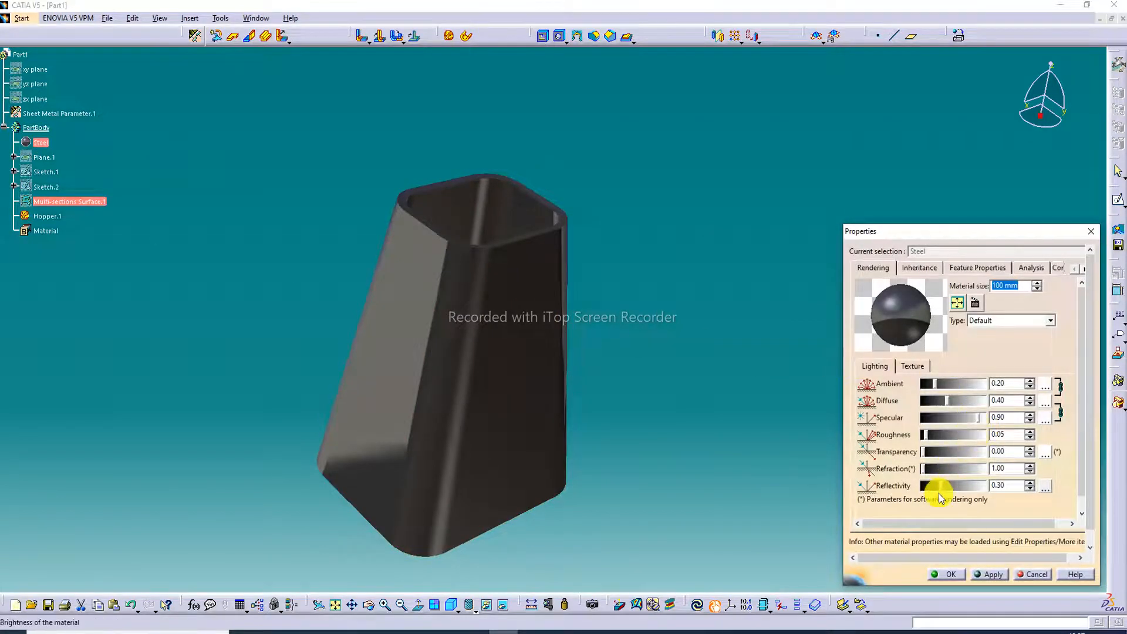
left_click_drag(942, 486, 1037, 490)
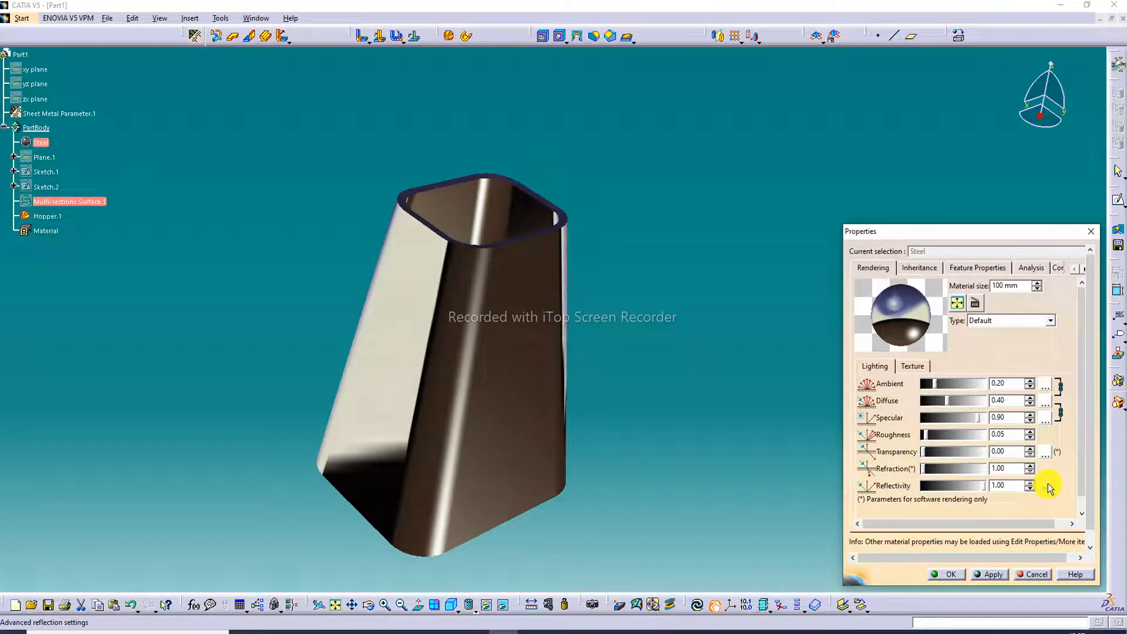
left_click(1047, 484)
scroll(1021, 434, "down", 1)
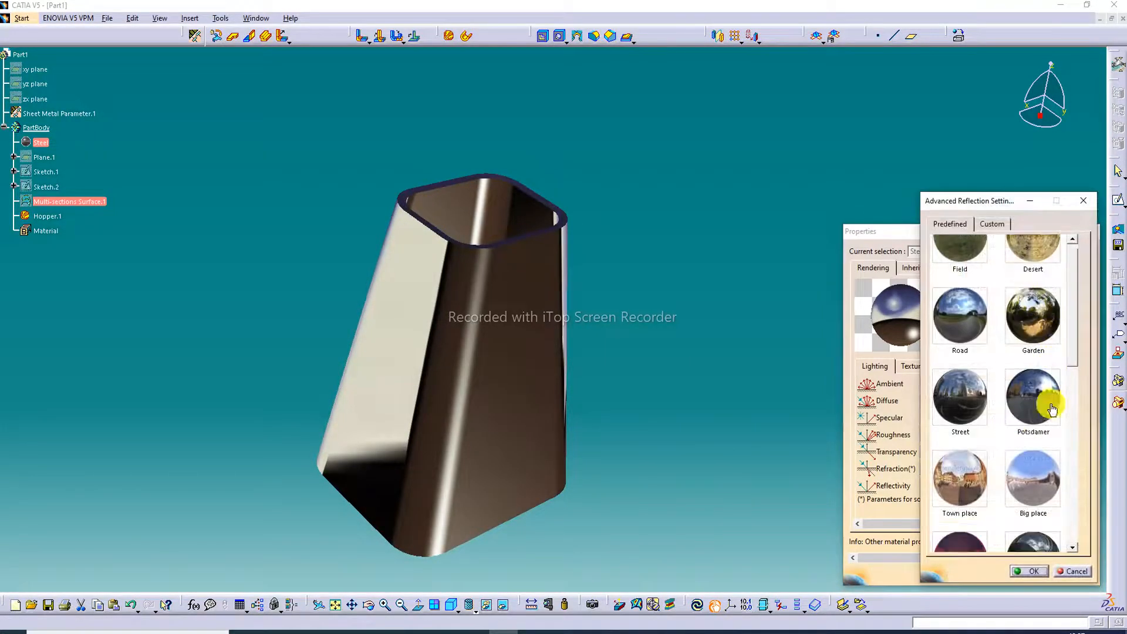
left_click(1033, 481)
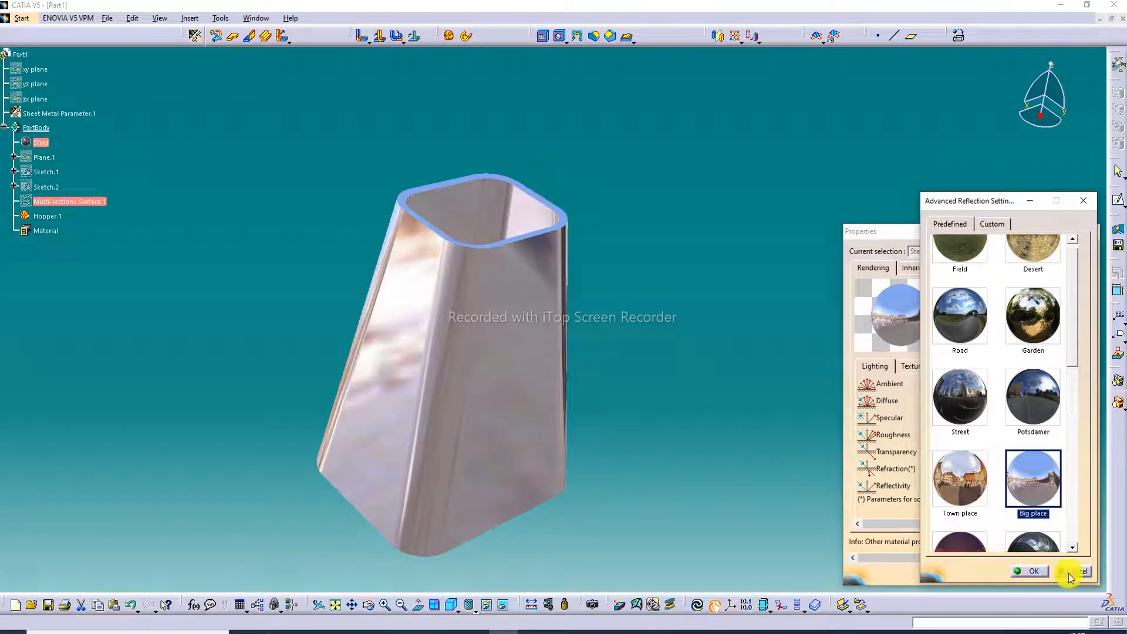
left_click(1037, 572)
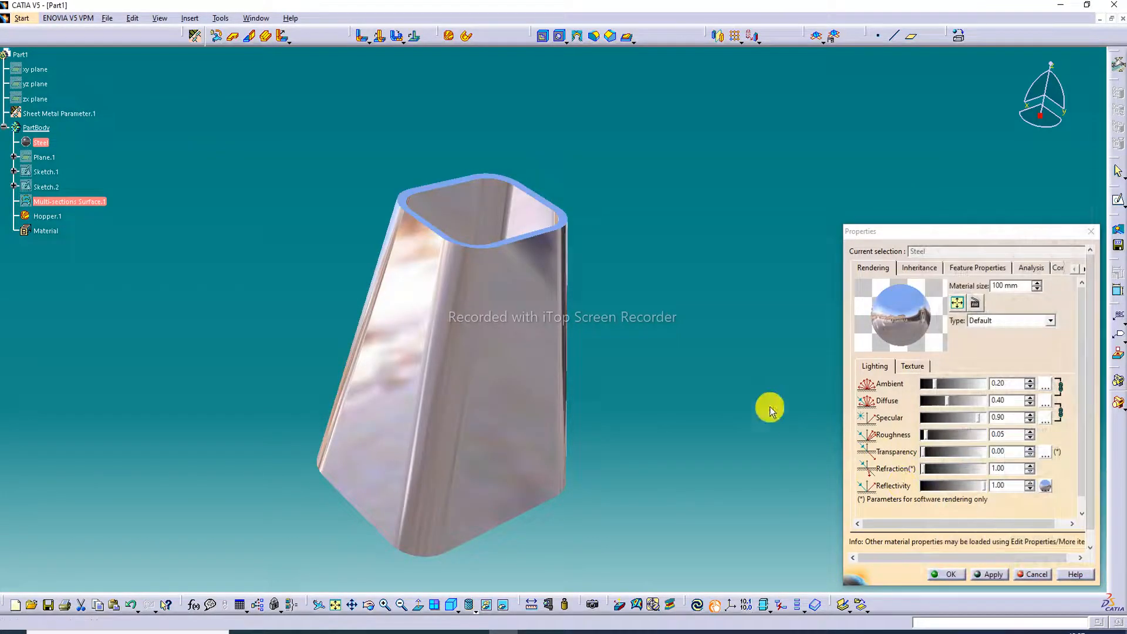
left_click(989, 577)
left_click(957, 576)
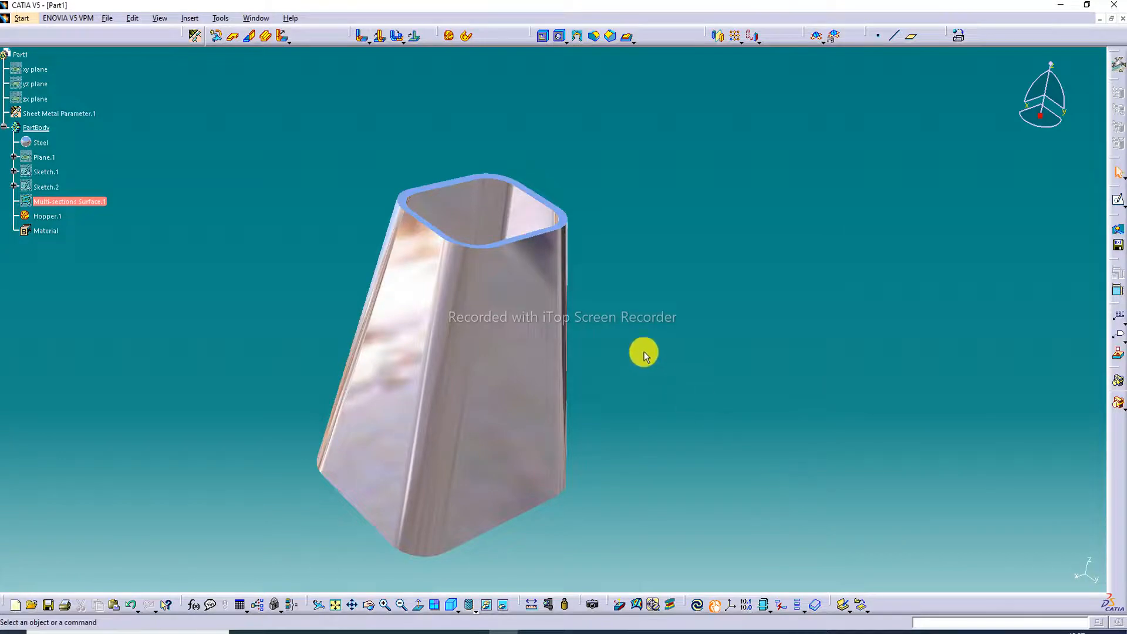
Step: Examine the rendered steel hopper from several sides and at different zoom levels
middle_click_drag(545, 290, 452, 244)
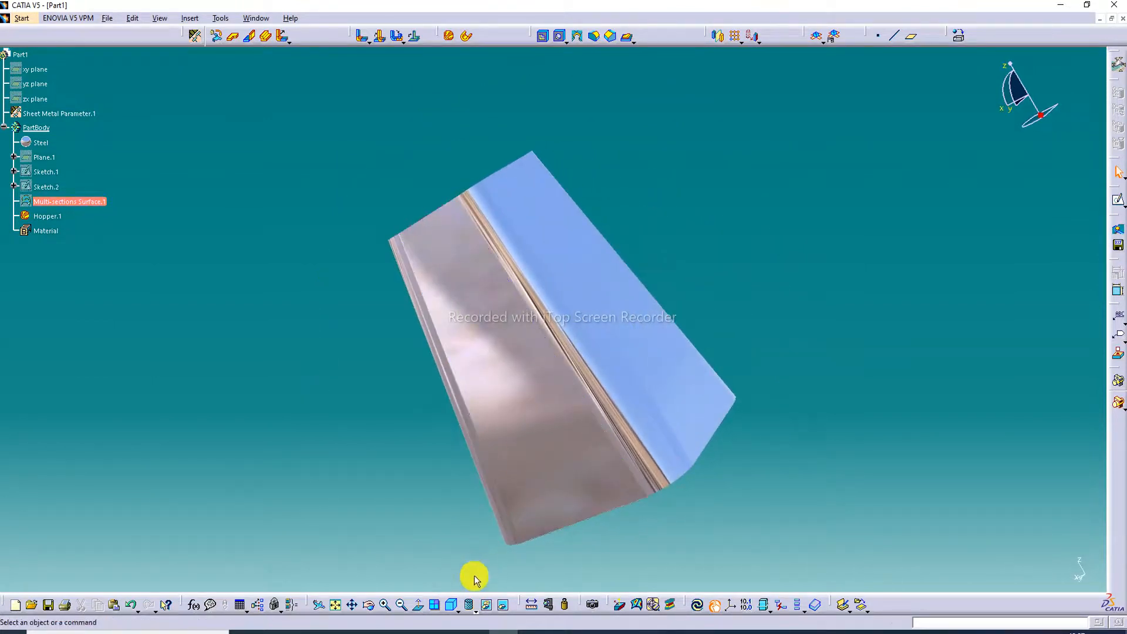
middle_click_drag(638, 421, 757, 282)
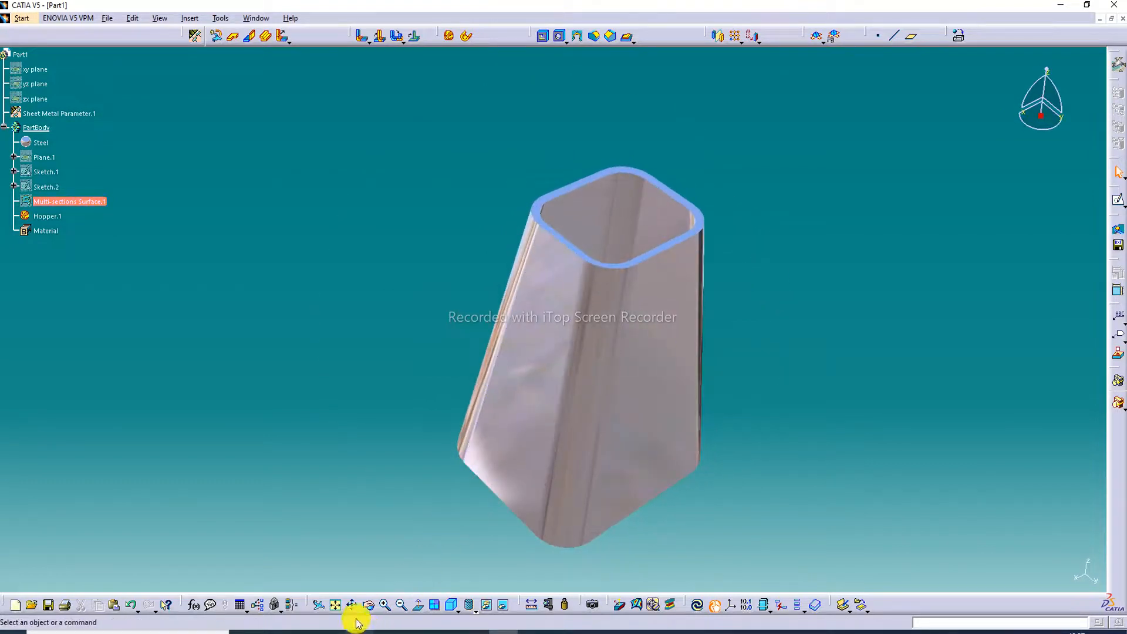
left_click(339, 608)
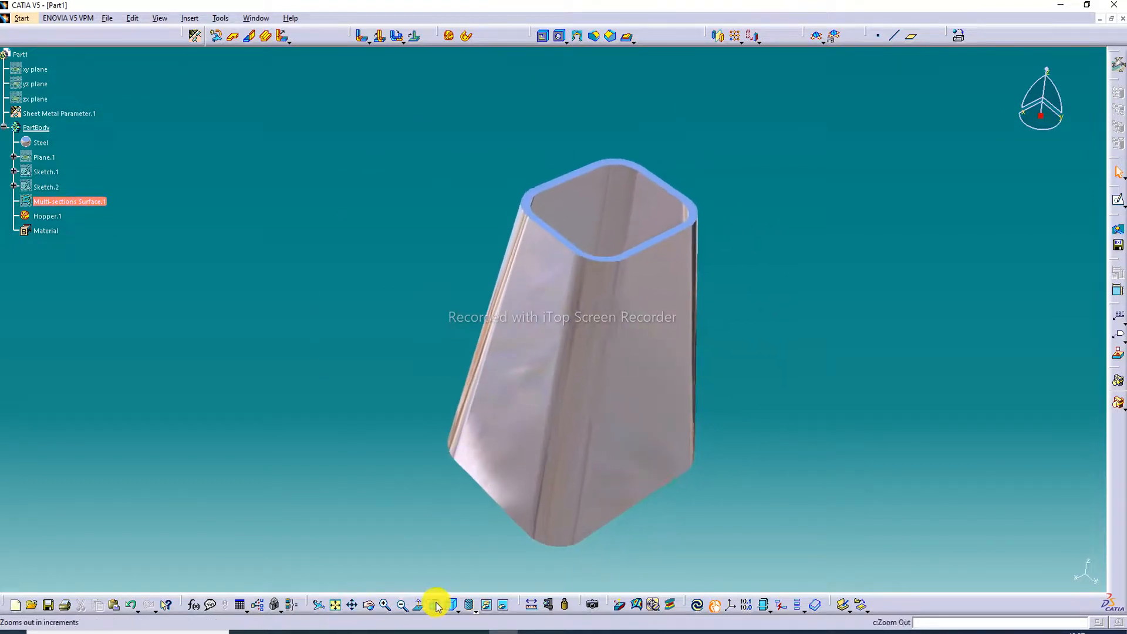
left_click(385, 606)
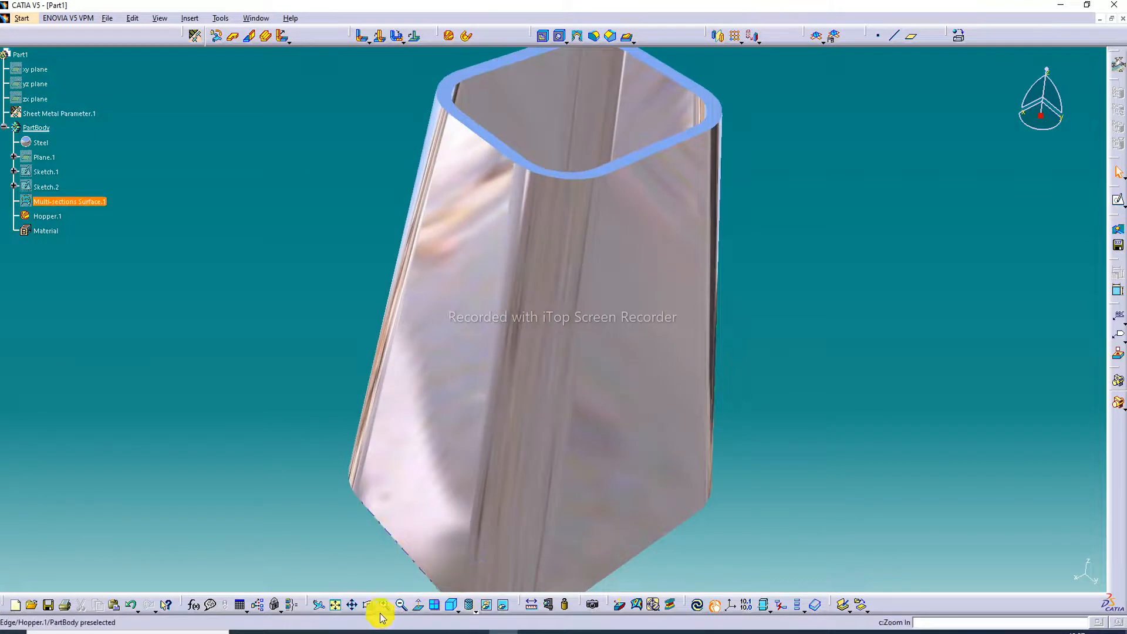
left_click(333, 606)
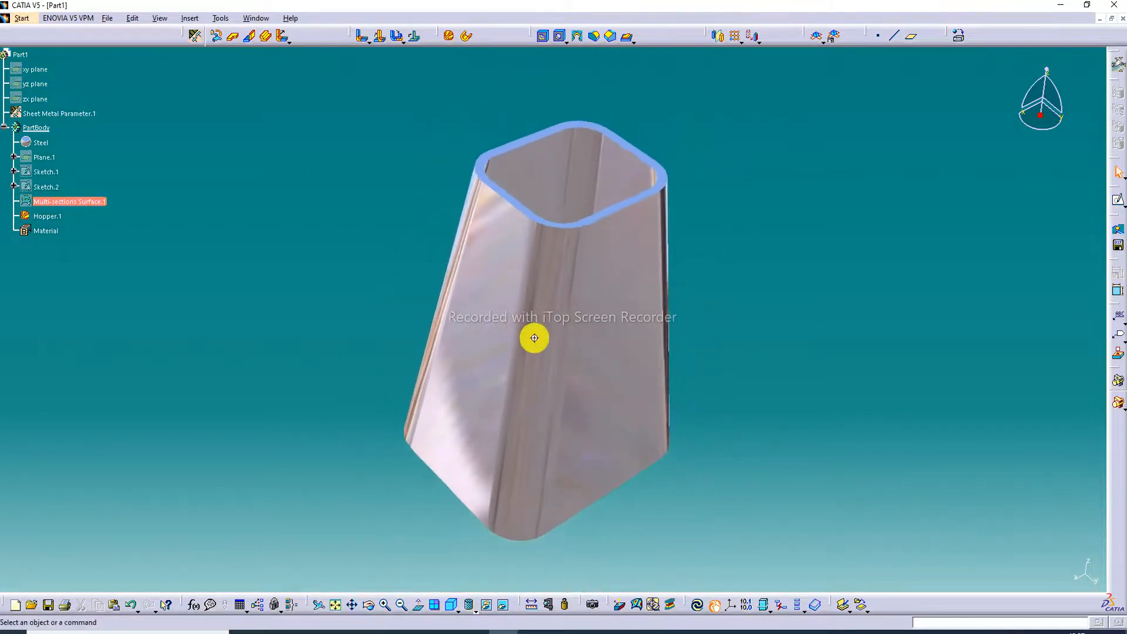
middle_click_drag(534, 334, 653, 355)
middle_click_drag(739, 227, 409, 375)
middle_click_drag(745, 219, 724, 512)
middle_click_drag(772, 219, 782, 256)
middle_click_drag(679, 262, 698, 241)
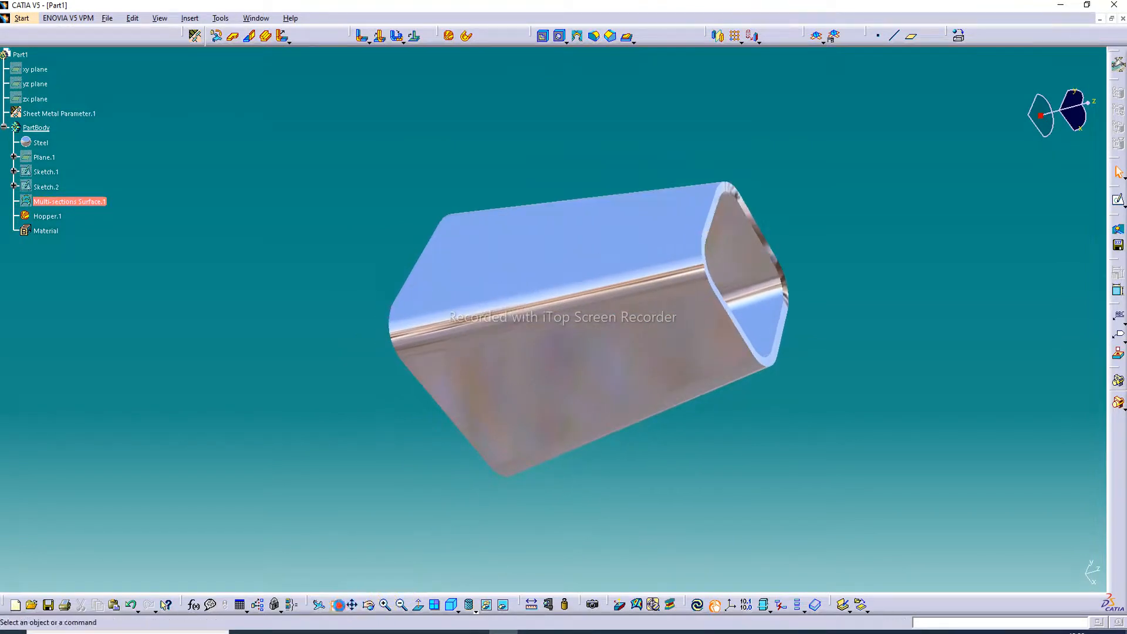
left_click(384, 605)
left_click(387, 604)
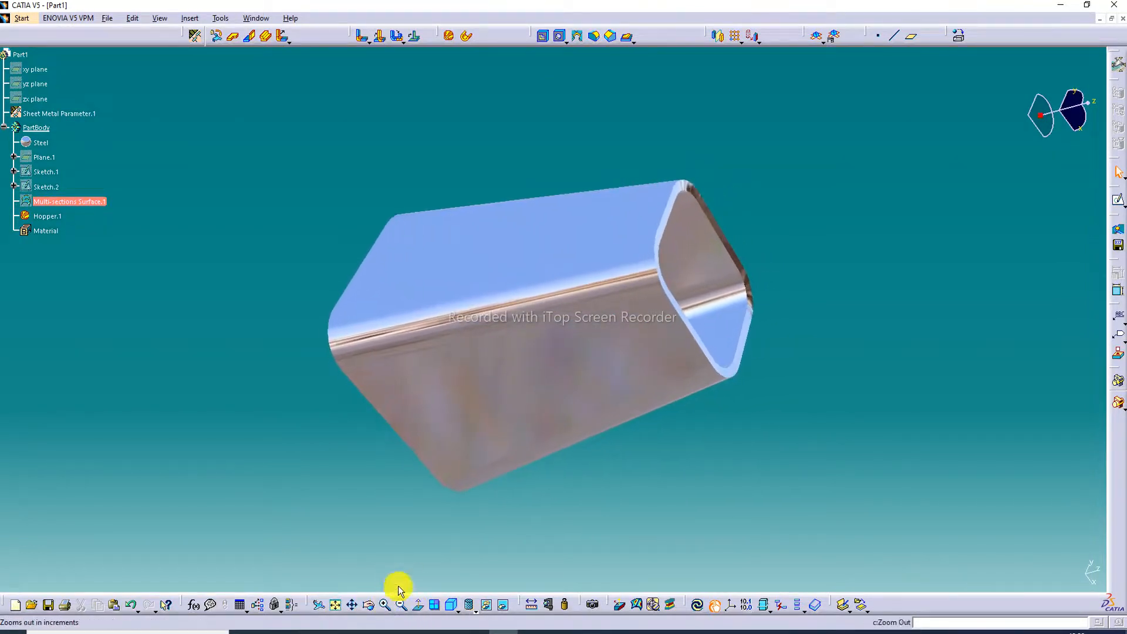
middle_click_drag(560, 387, 591, 377)
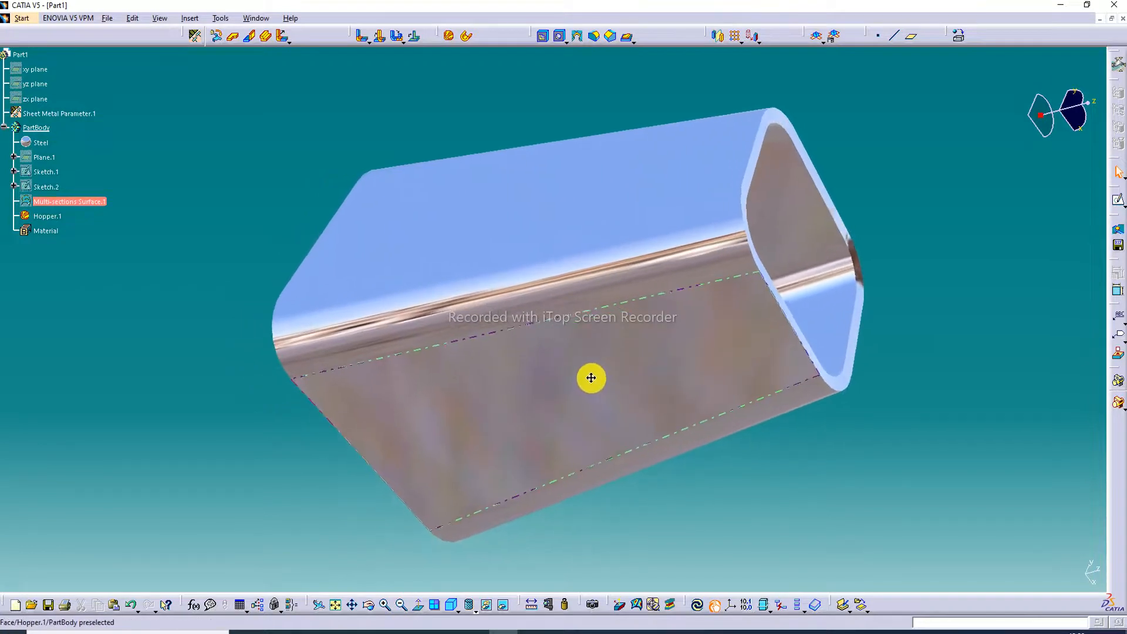